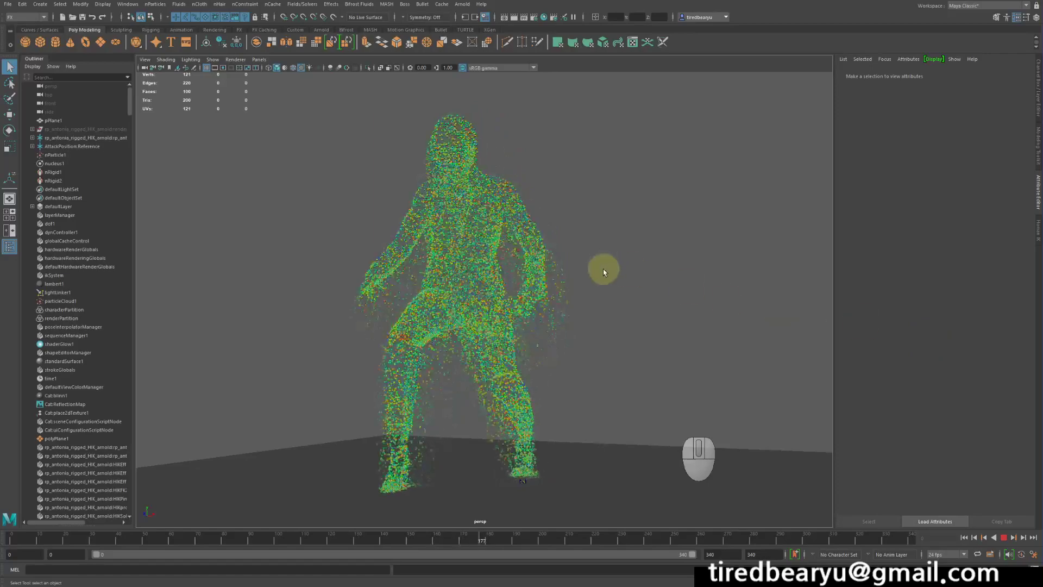
Step: Stop the playback and start a new scene without saving the changes to the particle scene
left_click(1003, 538)
mouse_move(656, 305)
left_mouse_down("alt")
mouse_move(660, 314)
mouse_move(648, 310)
left_mouse_up("alt")
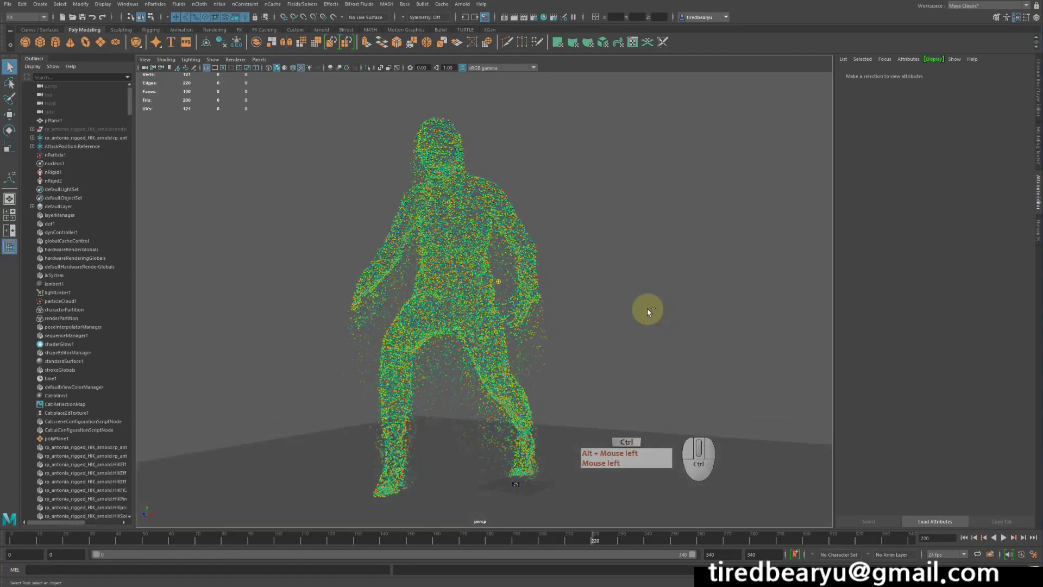
key("ctrl+n")
key("ctrl+n")
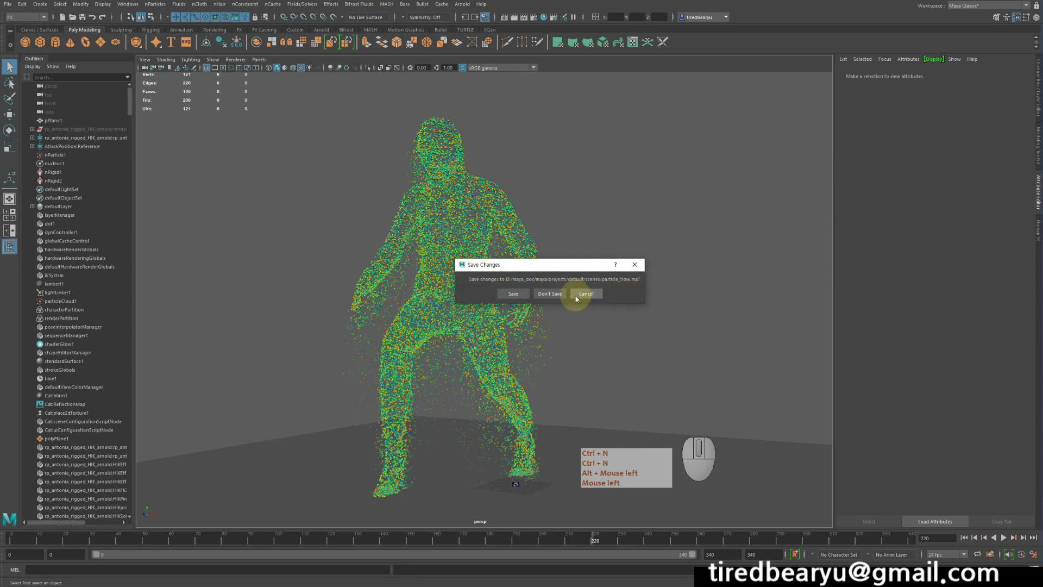
left_click(556, 296)
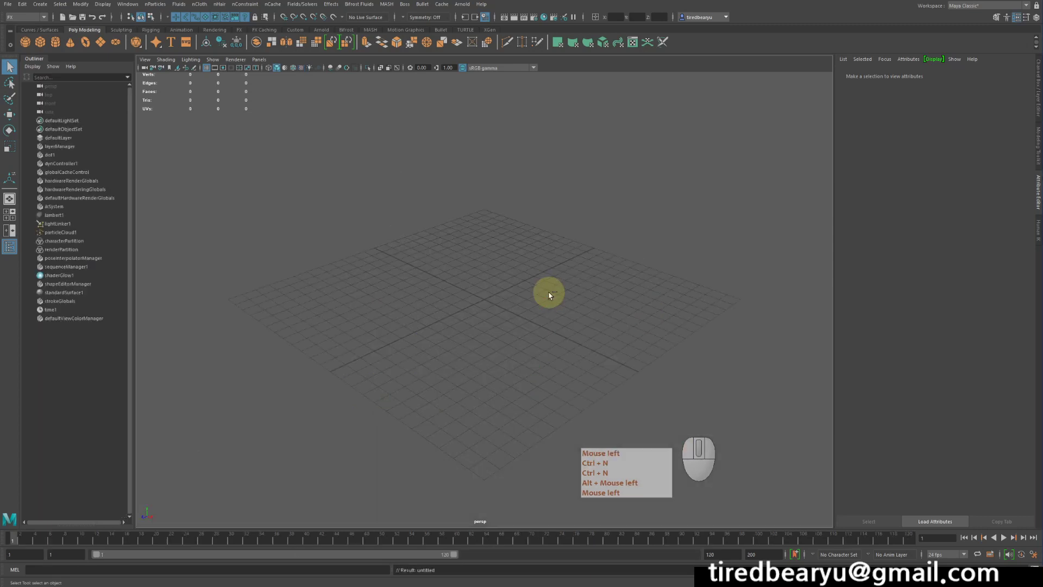
Step: Open the Content Browser and select the Motion Capture folder in the Animation examples
middle_click_drag(542, 293, 538, 296, "alt")
left_click_drag(537, 296, 577, 303, "alt")
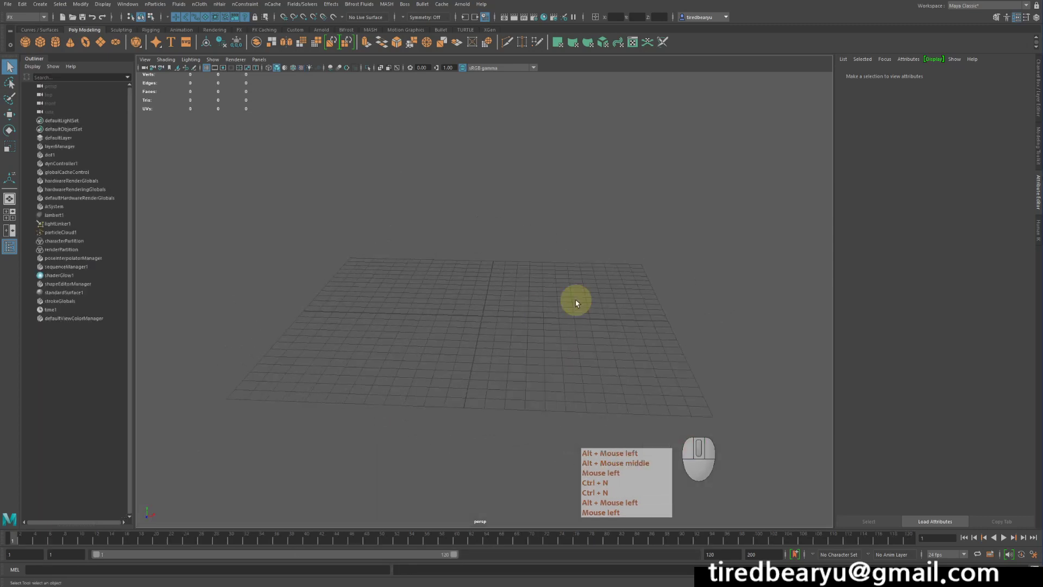
middle_click_drag(540, 307, 600, 276, "alt")
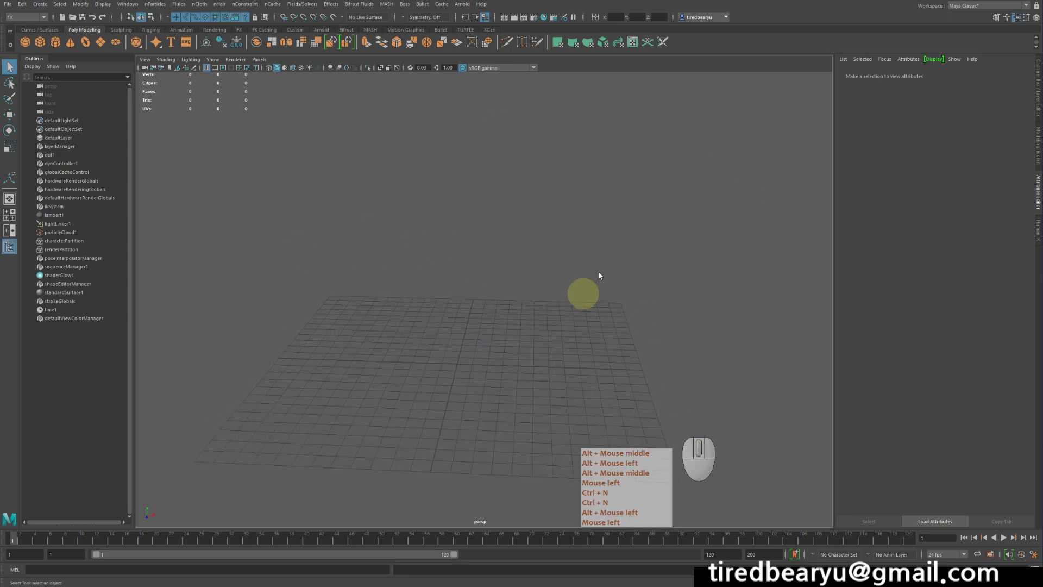
middle_click_drag(482, 246, 463, 248, "alt")
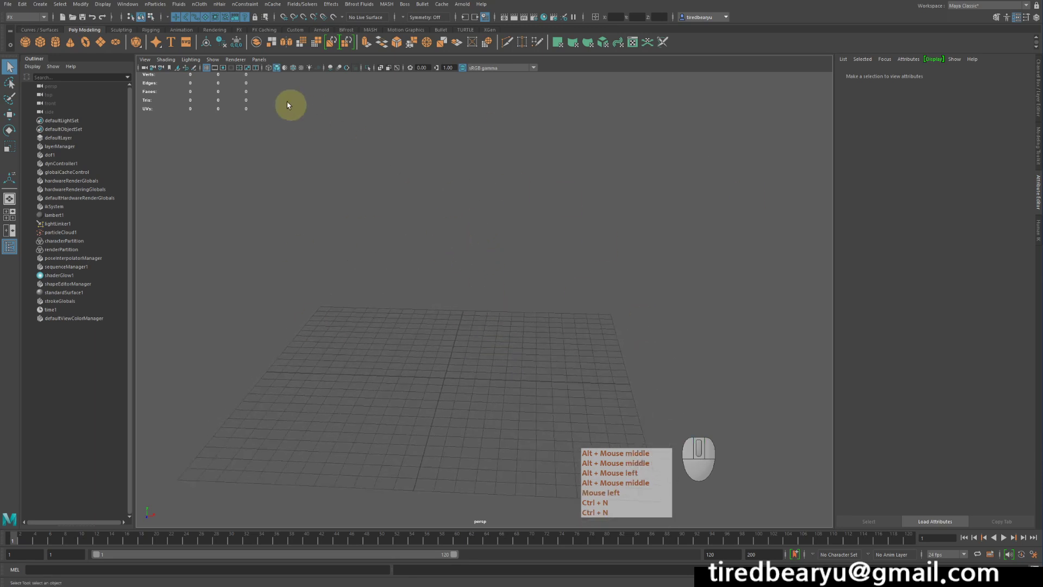
left_click(130, 5)
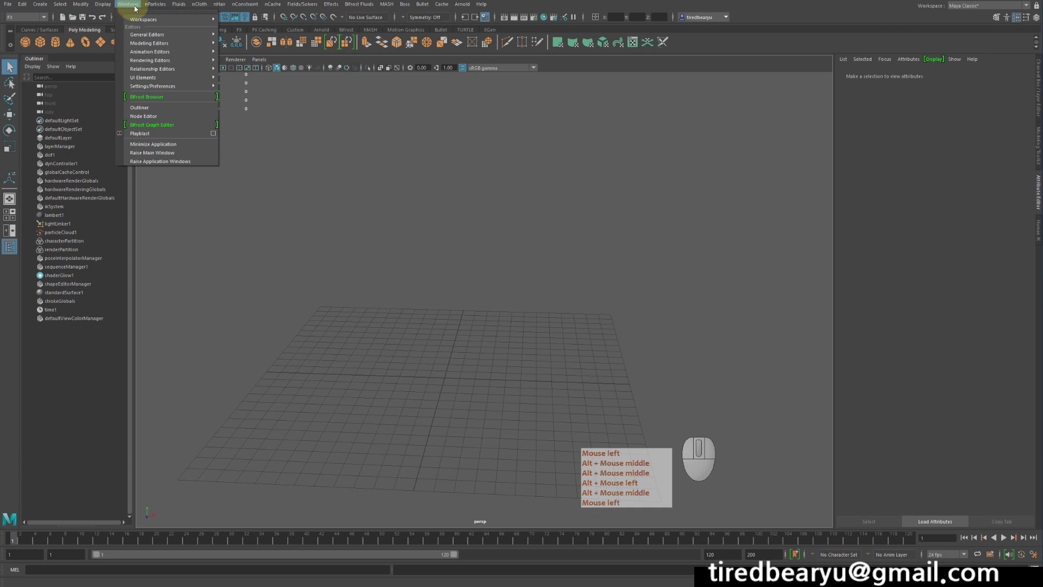
mouse_move(155, 36)
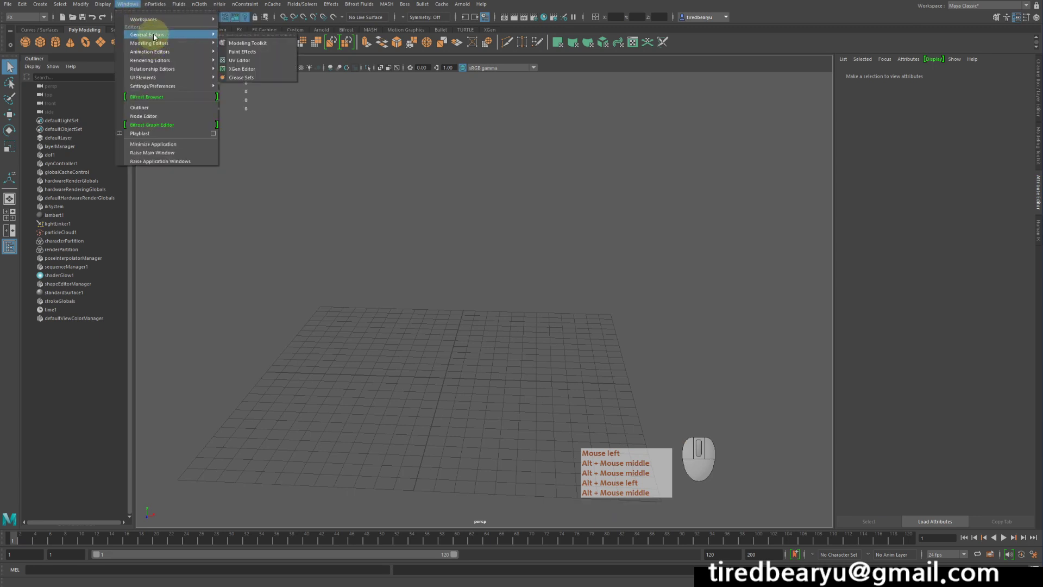
left_click(231, 41)
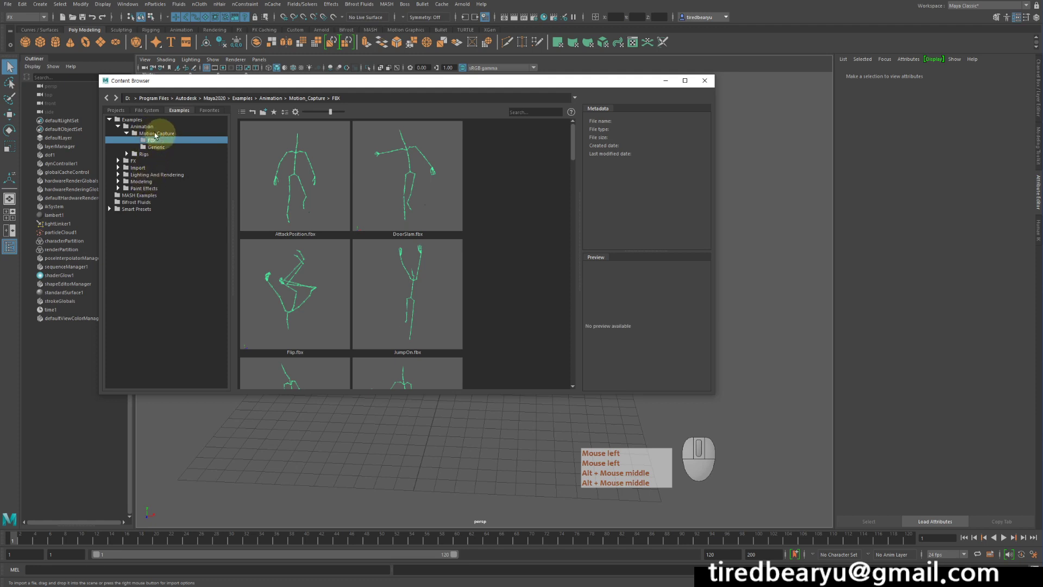
double_click(163, 133)
double_click(163, 135)
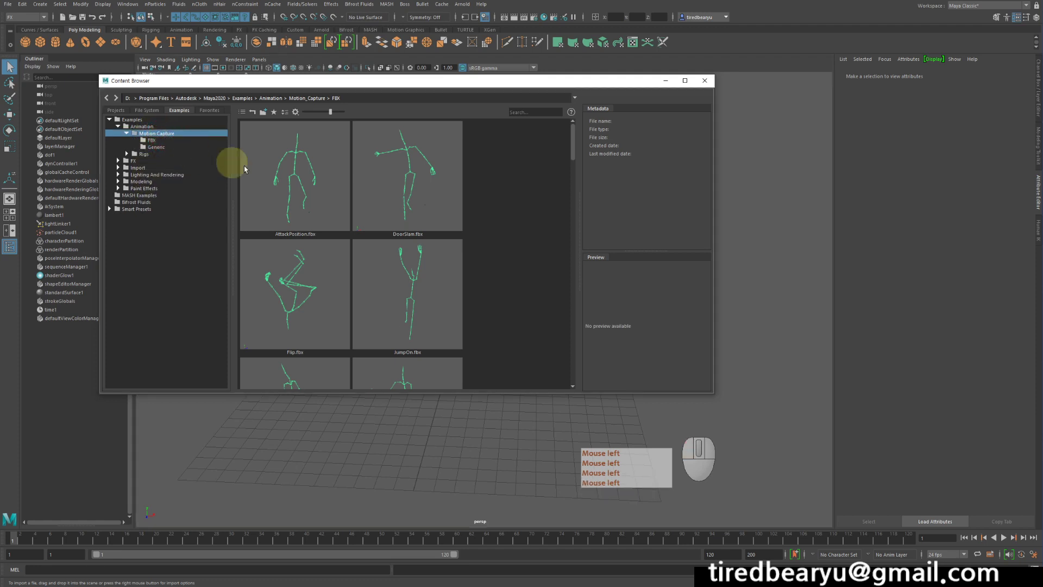
Step: Import the JumpOn.fbx motion capture example into the scene
scroll(405, 239, "down", 2)
scroll(432, 288, "up", 2)
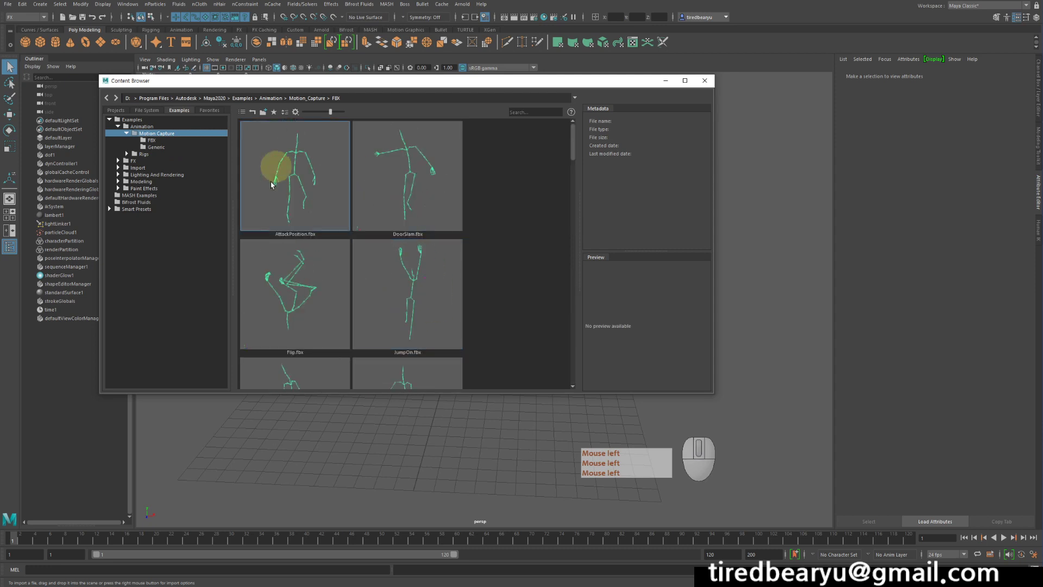
scroll(380, 234, "down", 2)
scroll(383, 240, "up", 2)
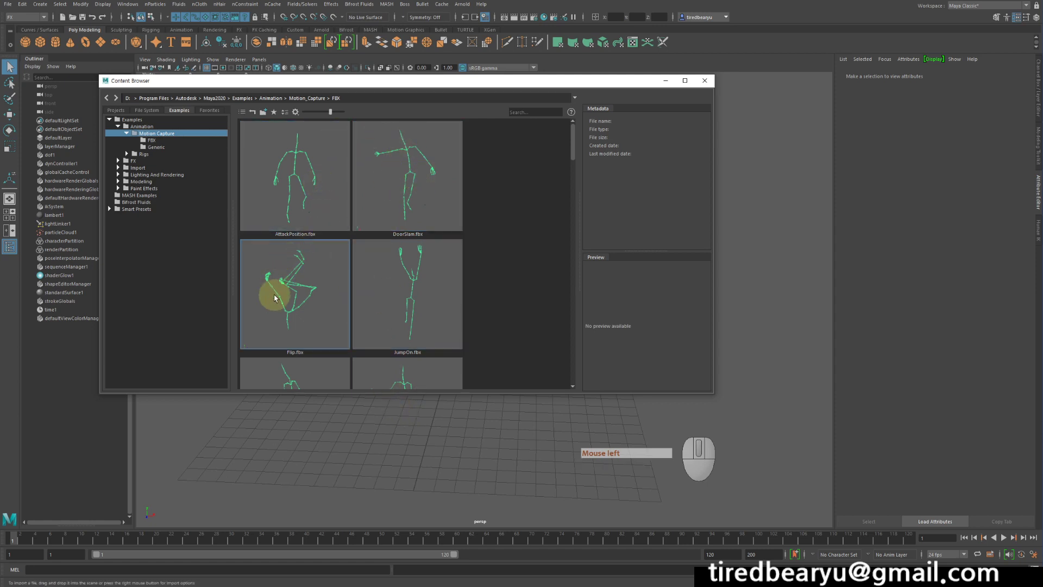
left_click(403, 268)
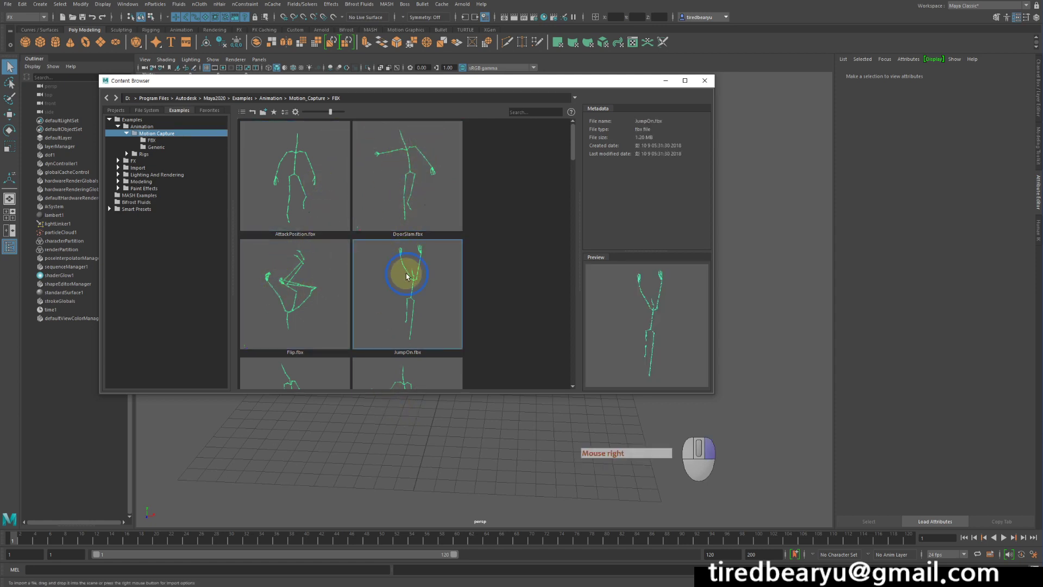
right_click(407, 273)
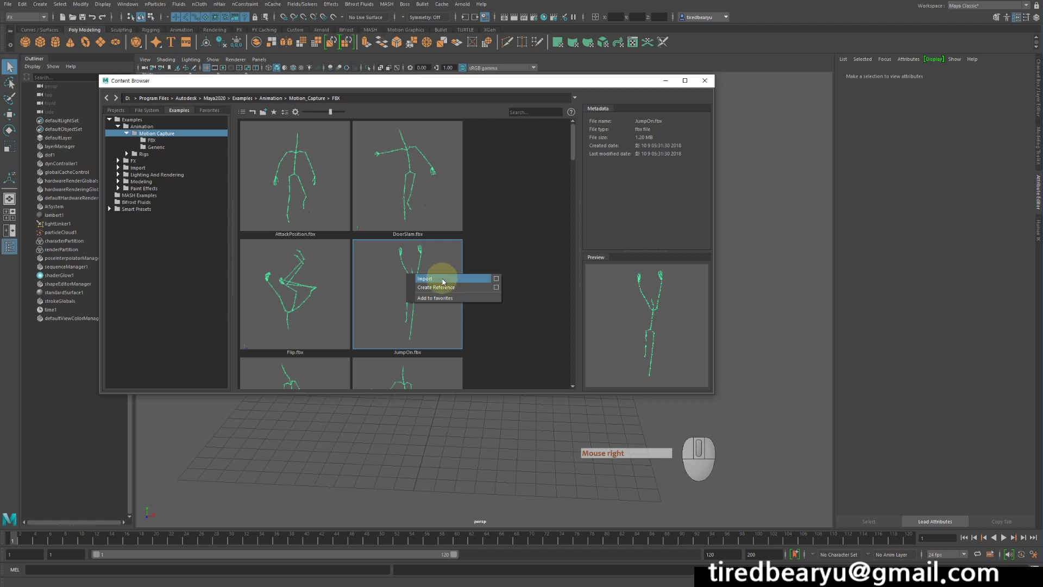
left_click(443, 279)
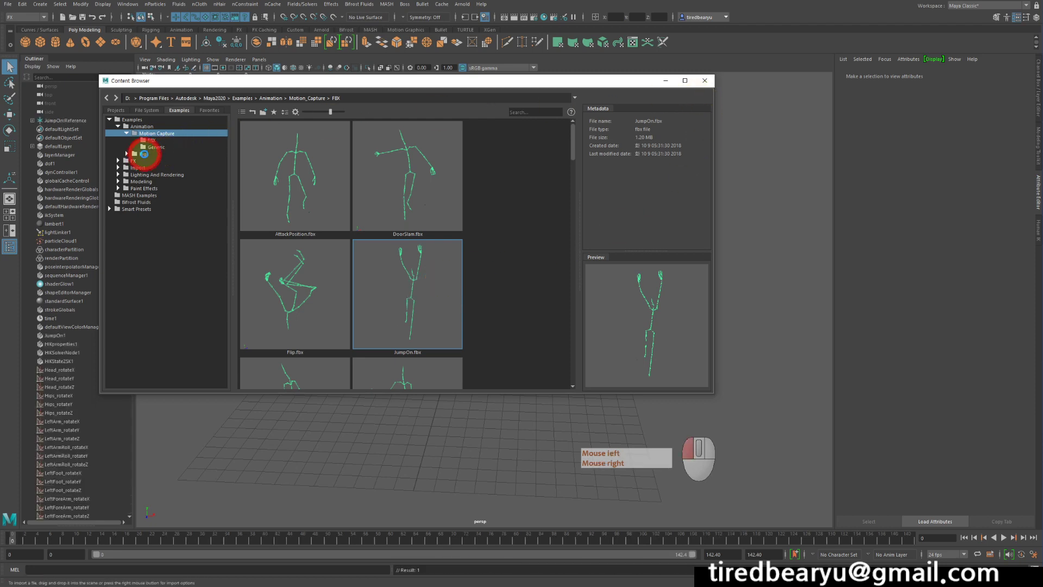
Step: Import the rp_eric_rigged_HIK_arnold.ma character from the Rigs examples and close the Content Browser
left_click(144, 153)
scroll(337, 206, "down", 2)
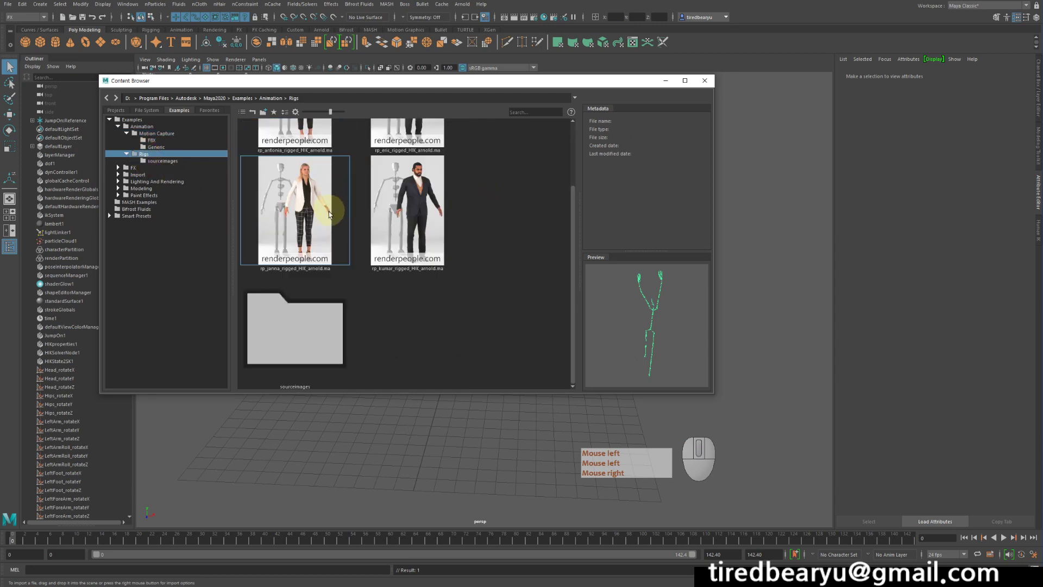
scroll(348, 239, "up", 2)
left_click(369, 269)
scroll(421, 182, "down", 2)
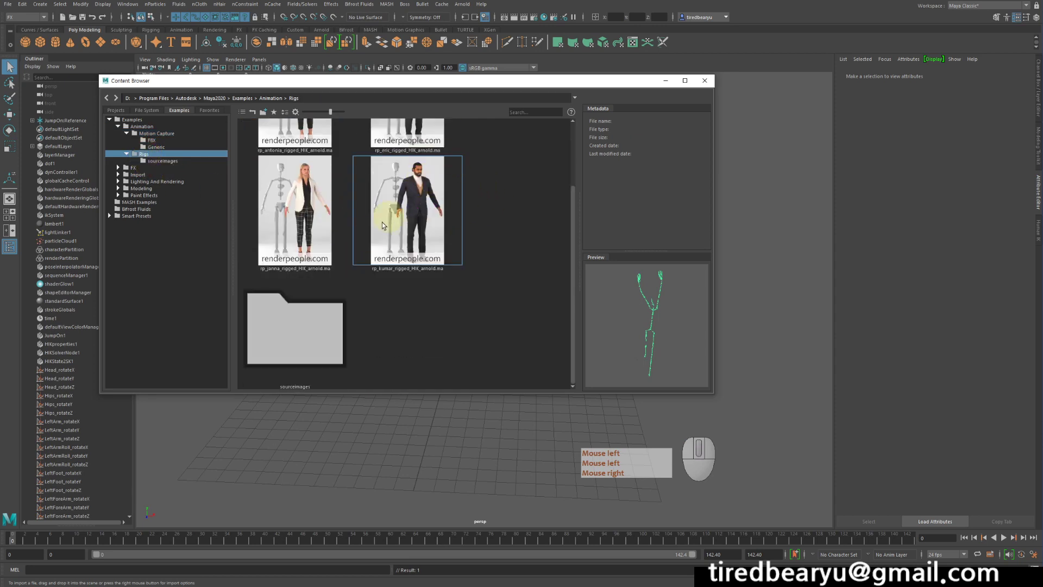
scroll(418, 206, "up", 2)
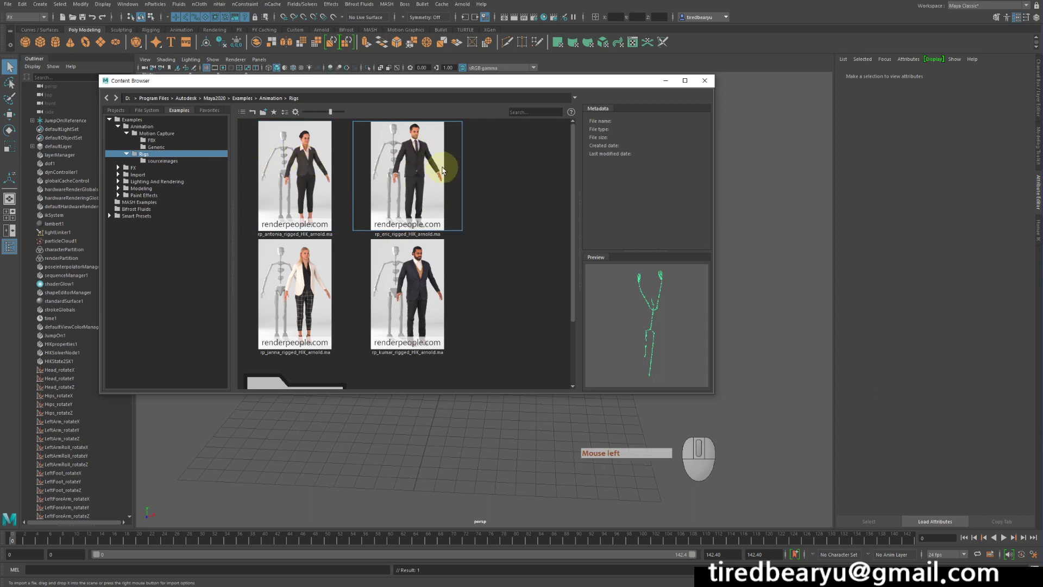
left_click(418, 163)
right_click(415, 163)
left_click(426, 168)
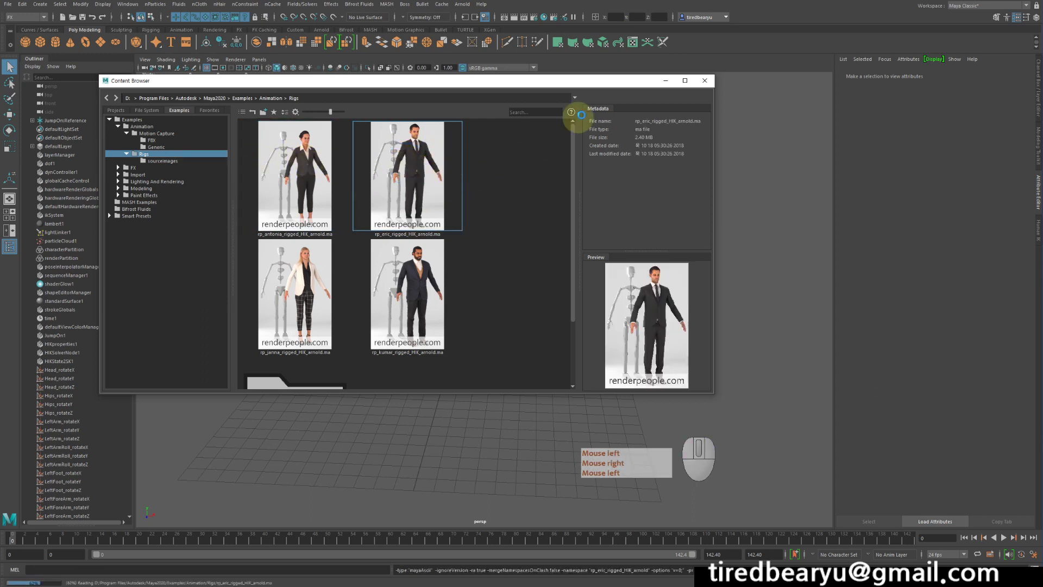
left_click(705, 81)
Step: Examine the imported skeleton beside the character and scrub the timeline to check its motion
right_click_drag(654, 223, 629, 226, "alt")
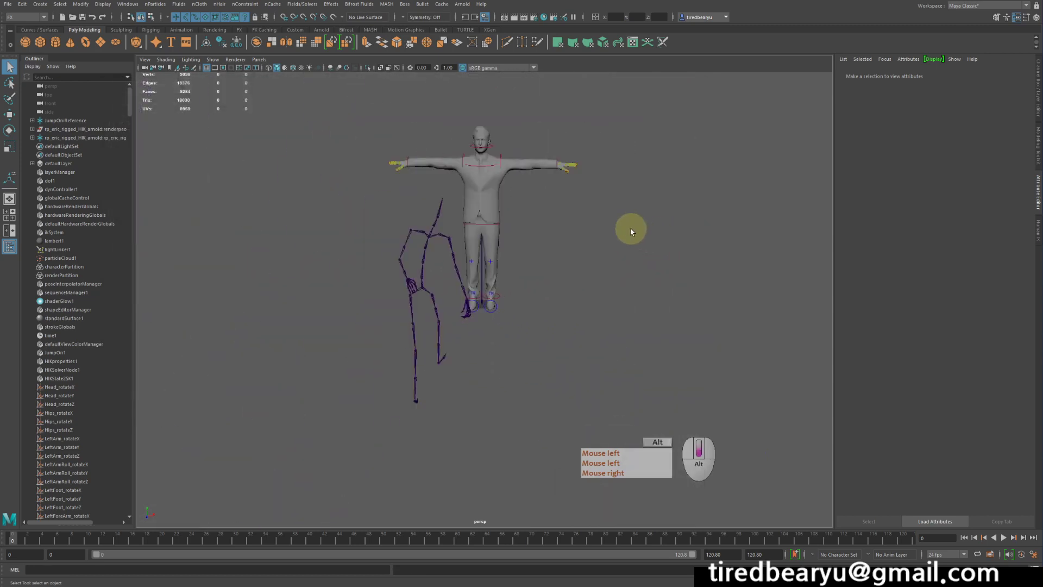
left_click_drag(629, 226, 680, 228, "alt")
middle_click_drag(680, 228, 649, 268, "alt")
left_click_drag(650, 268, 631, 269, "alt")
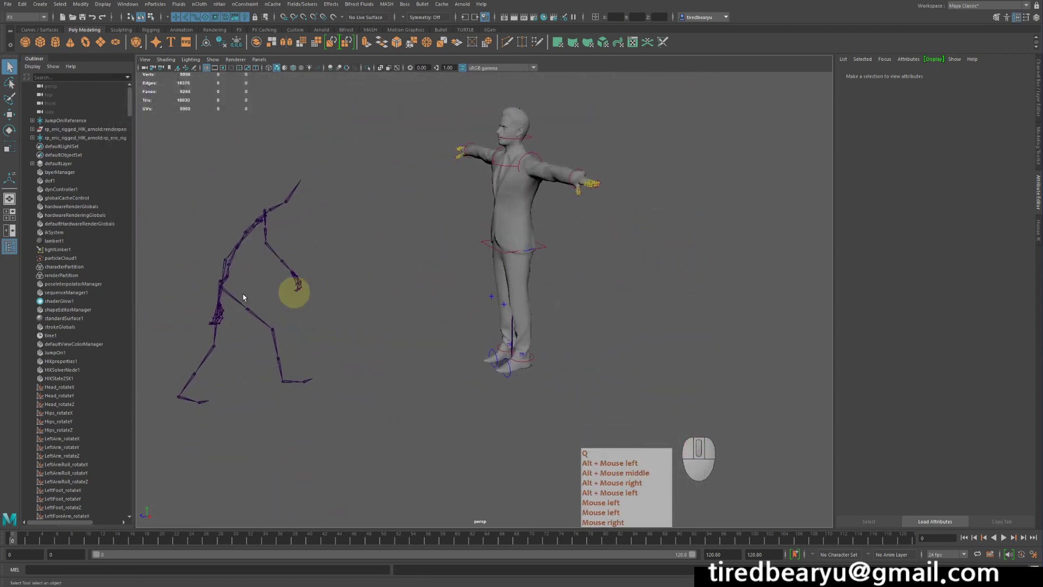
key("q")
left_click_drag(36, 540, 889, 542)
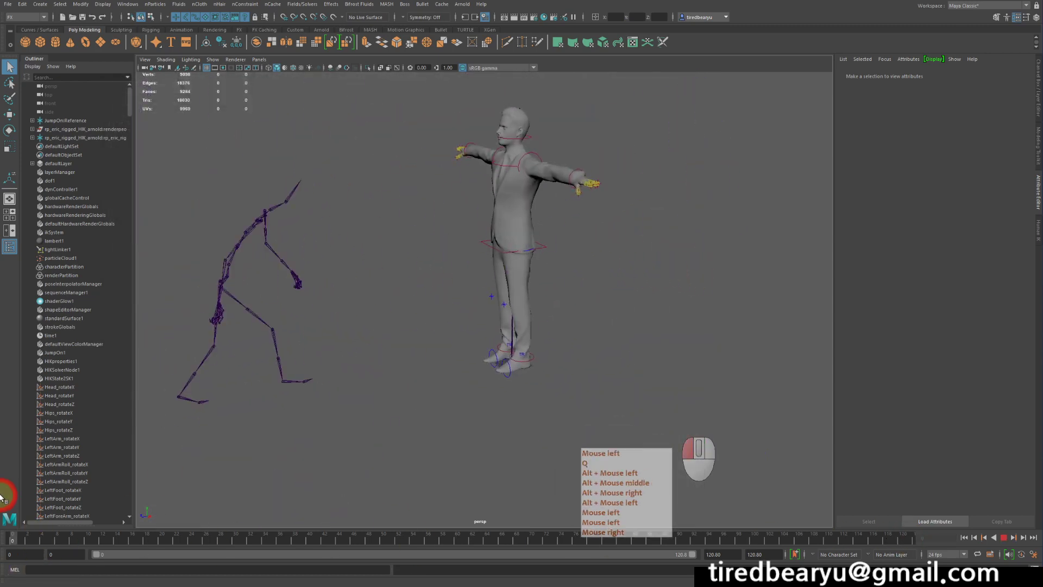
middle_click_drag(440, 259, 442, 263, "alt")
left_click_drag(442, 263, 424, 239, "alt")
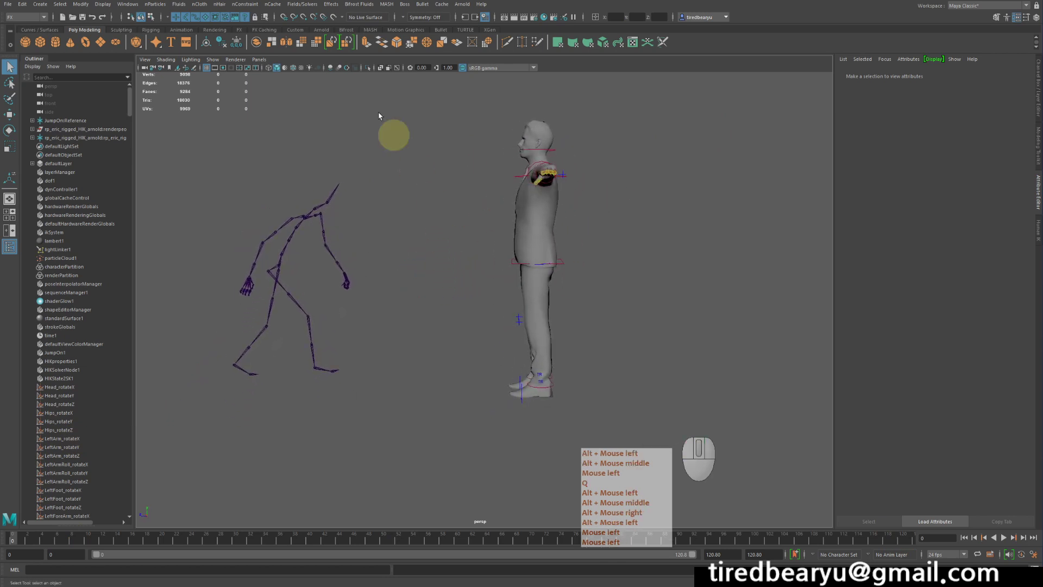
key("q")
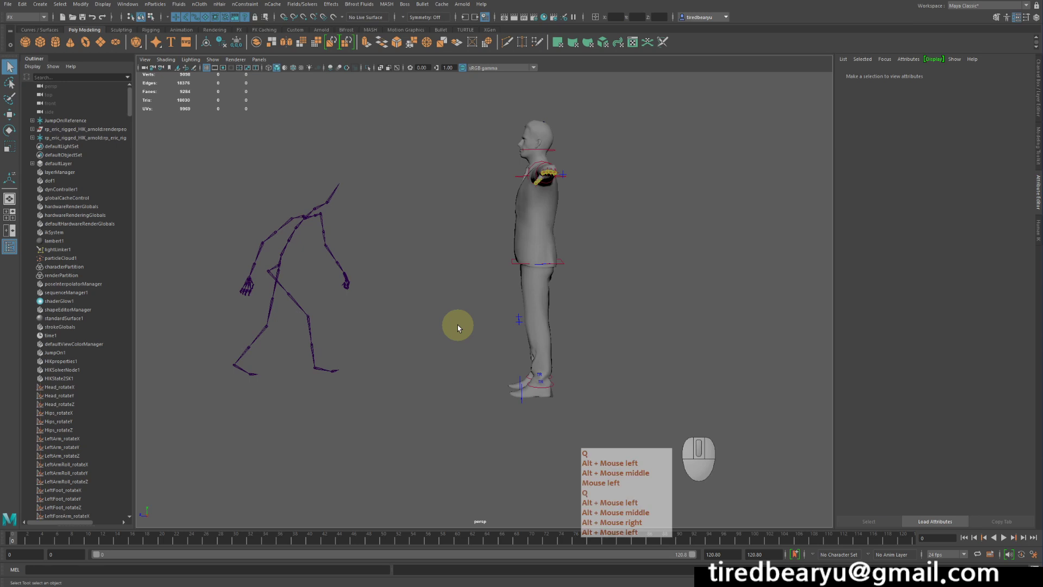
Step: In the HumanIK controls, choose the rp_eric_rigged_HIK_arnold character and set its source to JumpOn1
left_click(130, 4)
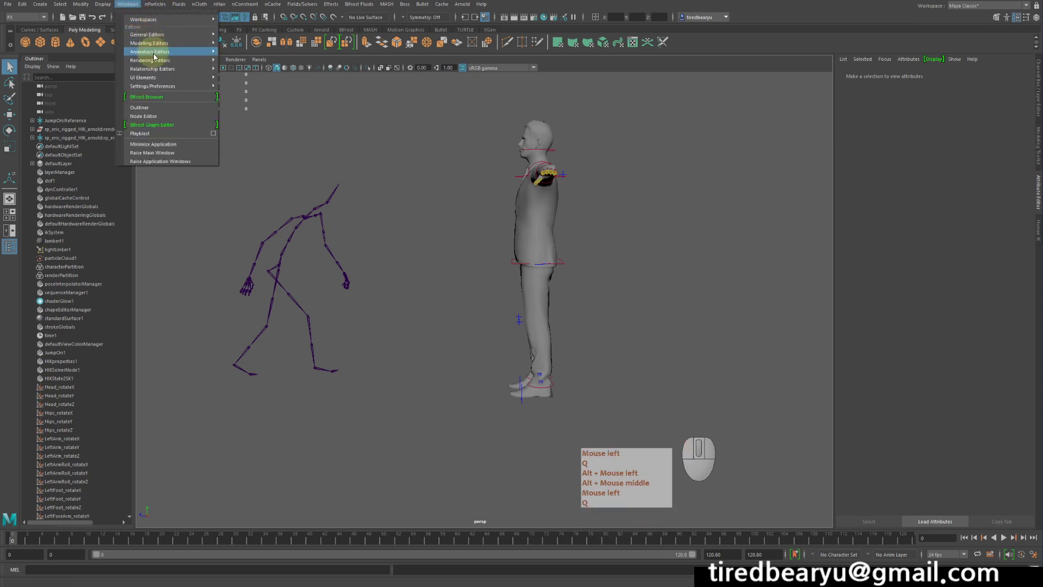
mouse_move(147, 52)
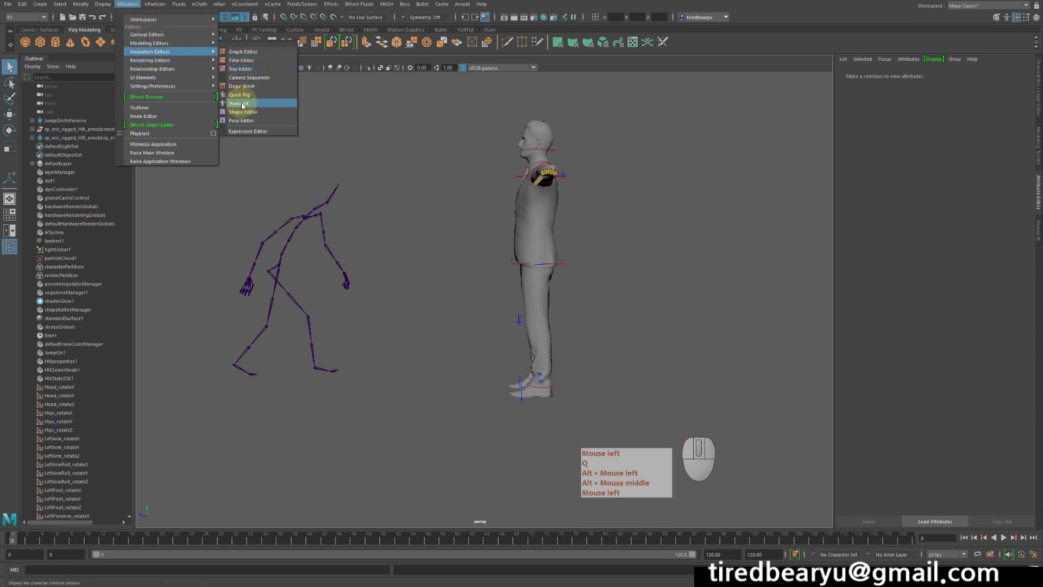
left_click(266, 103)
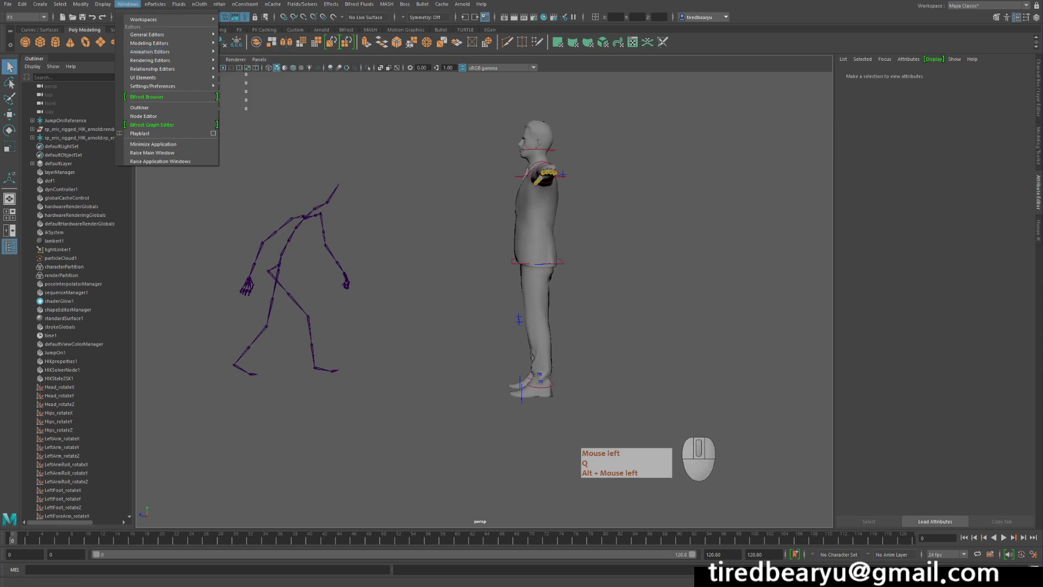
left_click(1038, 231)
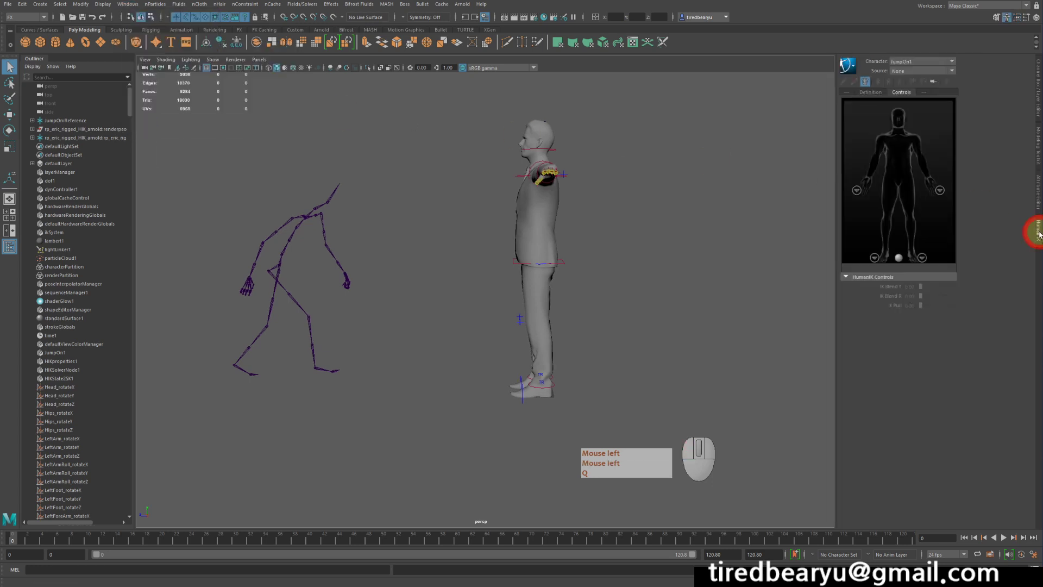
left_click(922, 66)
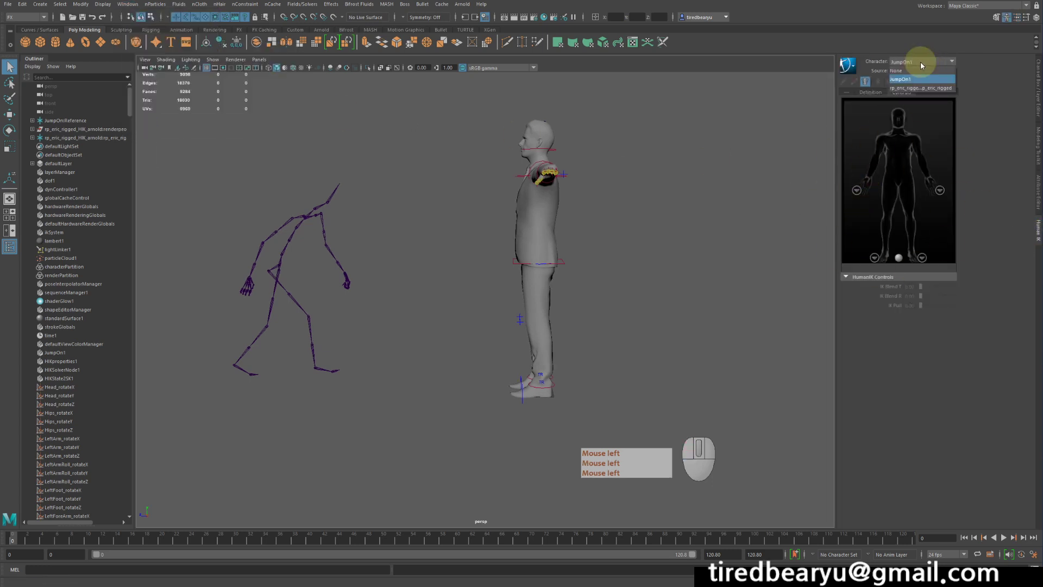
left_click(905, 89)
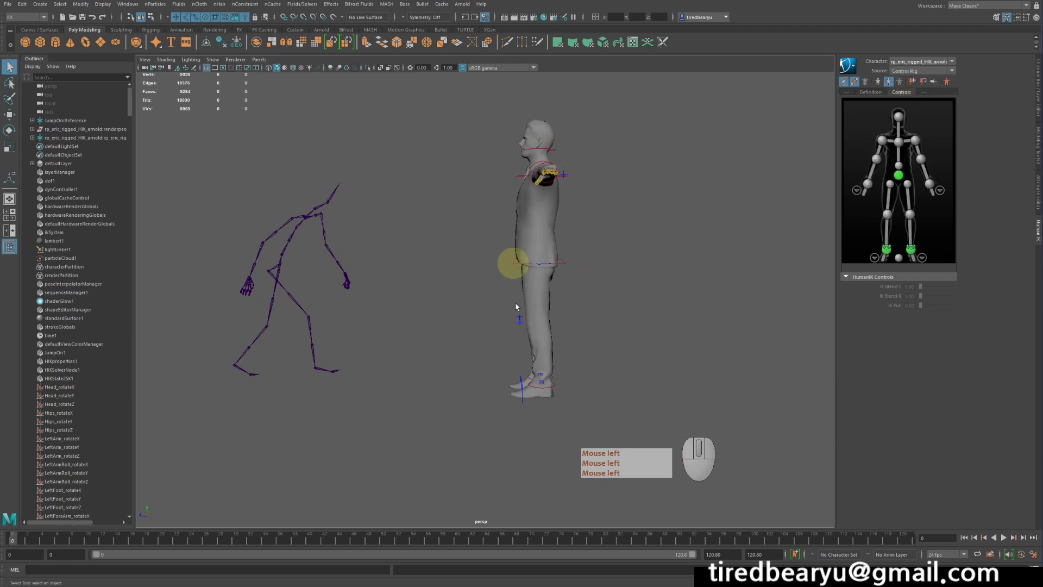
left_click(903, 71)
left_click(899, 100)
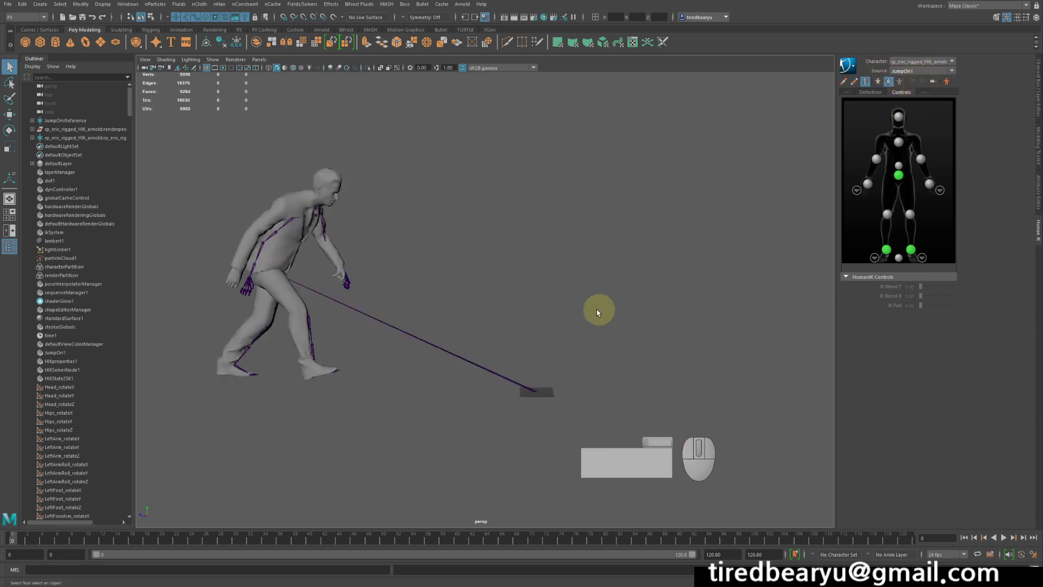
Step: Scrub the timeline to check the character's retargeted motion, and hide joints in the viewport
left_click_drag(598, 309, 530, 304, "alt")
left_click_drag(12, 541, 471, 550)
left_click_drag(543, 341, 554, 340, "alt")
left_click_drag(453, 543, 12, 540)
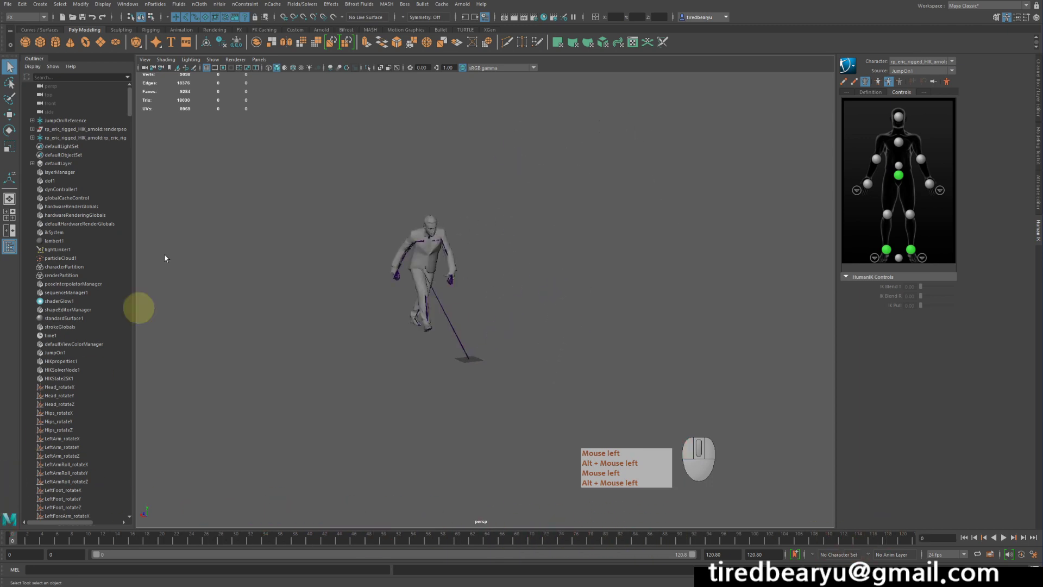
left_click(213, 60)
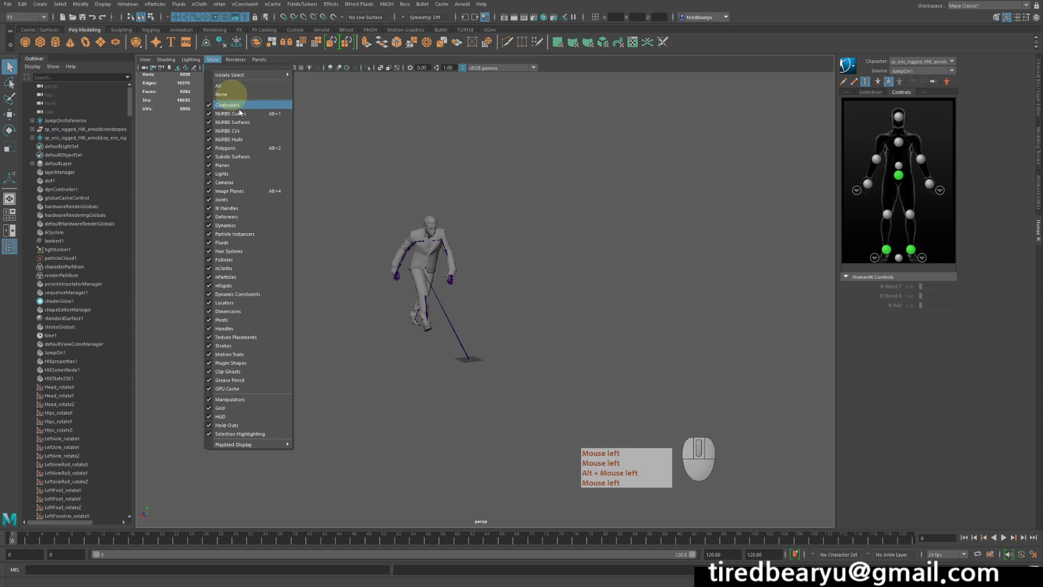
left_click(260, 201)
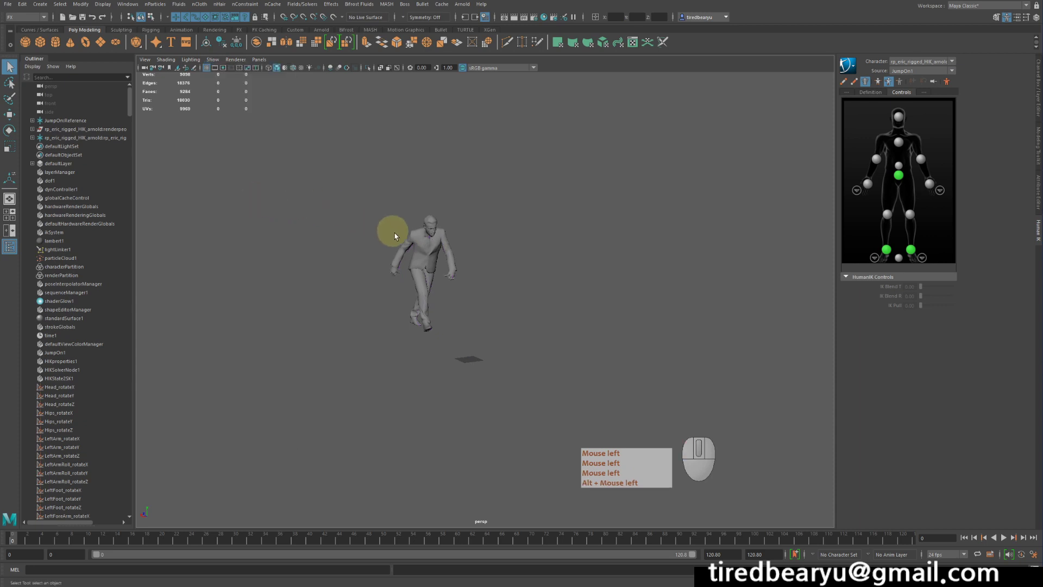
left_click_drag(391, 233, 403, 235, "alt")
right_click_drag(403, 235, 413, 242, "alt")
key("q")
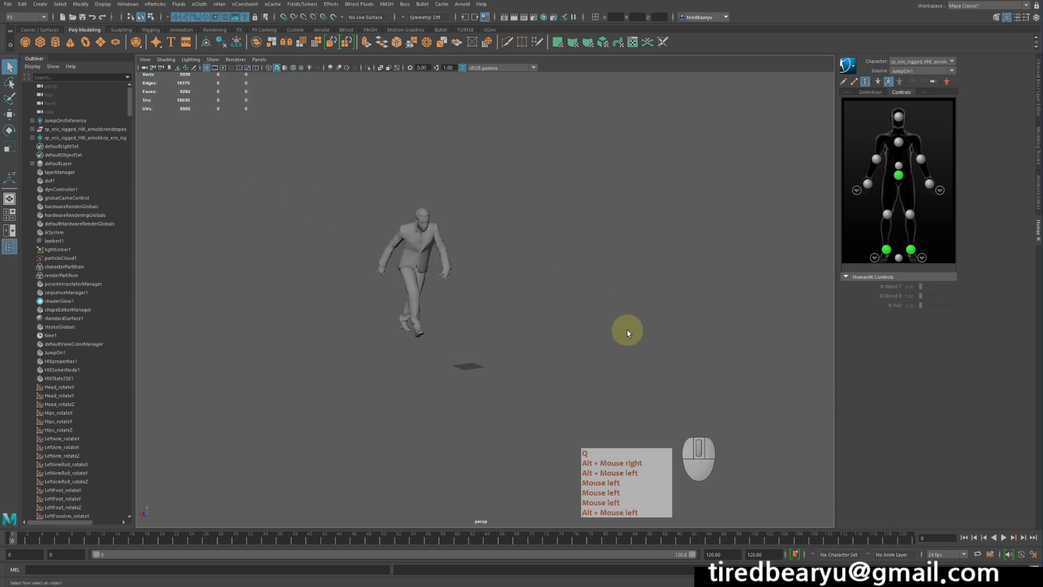
Step: Play through the retargeted character animation to check the motion, and return to the first frame
left_click(1004, 536)
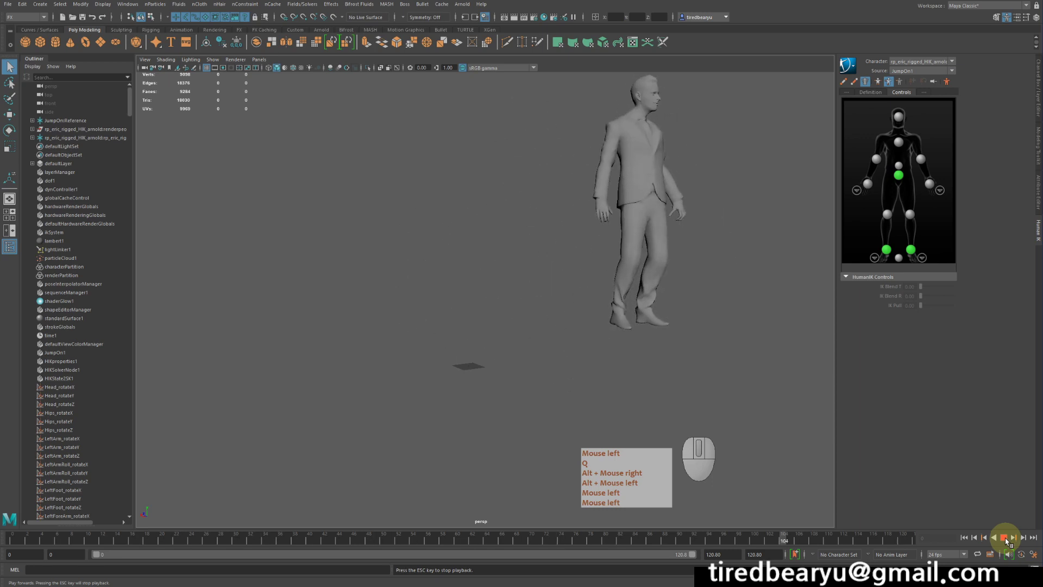
left_click(1004, 537)
middle_click_drag(563, 275, 559, 303, "alt")
left_click_drag(12, 538, 8, 492)
Step: Select the character's body mesh and create an nParticle emitter from it with Emit from Object
left_click_drag(288, 177, 569, 282)
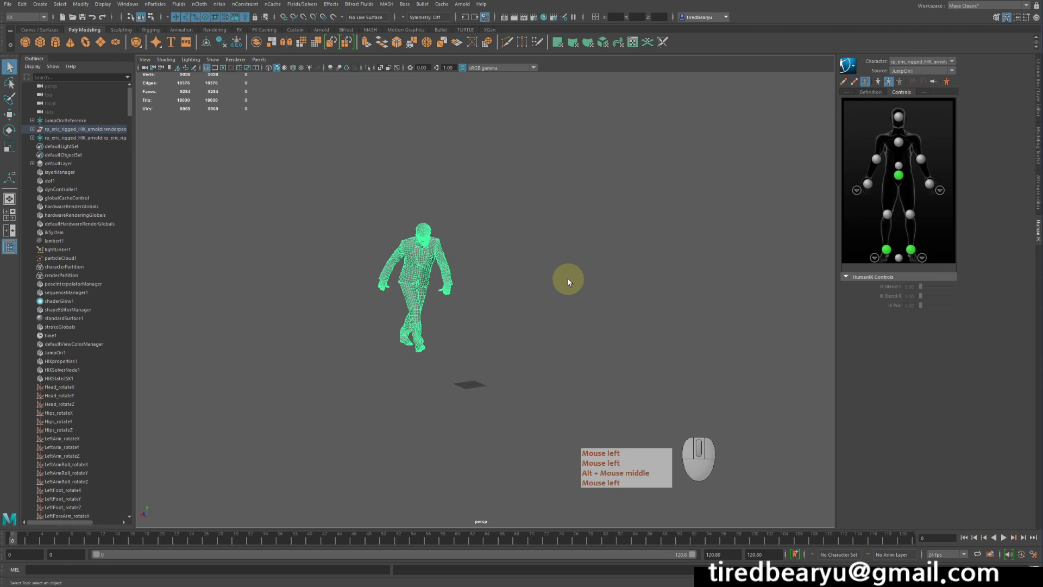
middle_click_drag(524, 275, 526, 314, "alt")
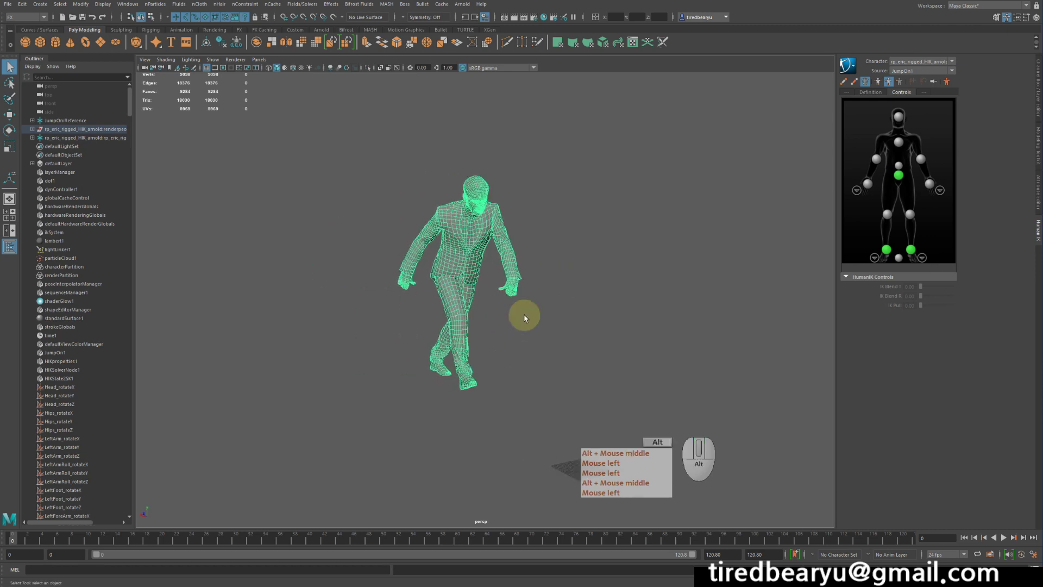
left_click(622, 315)
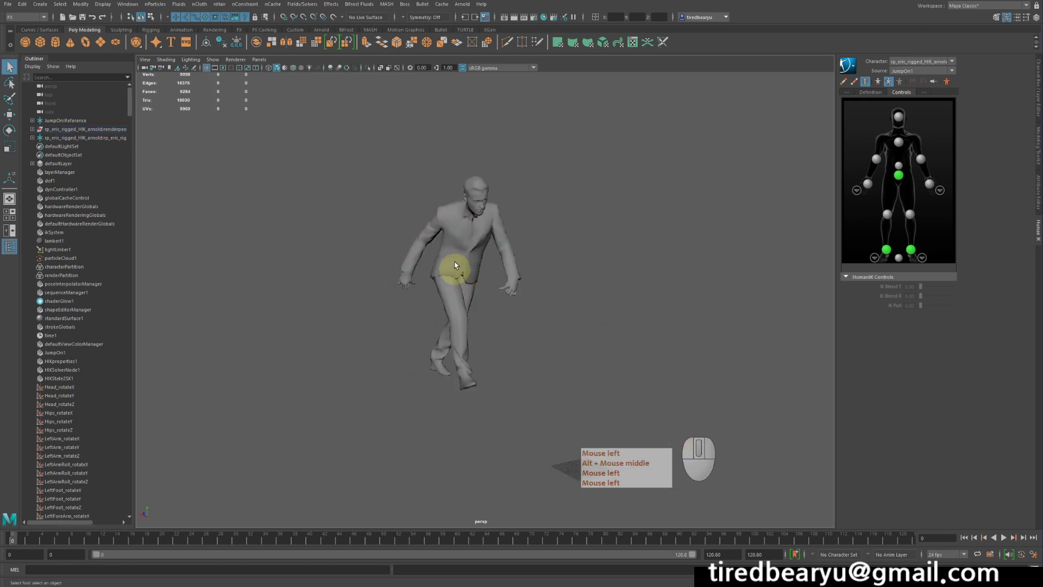
left_click(459, 251)
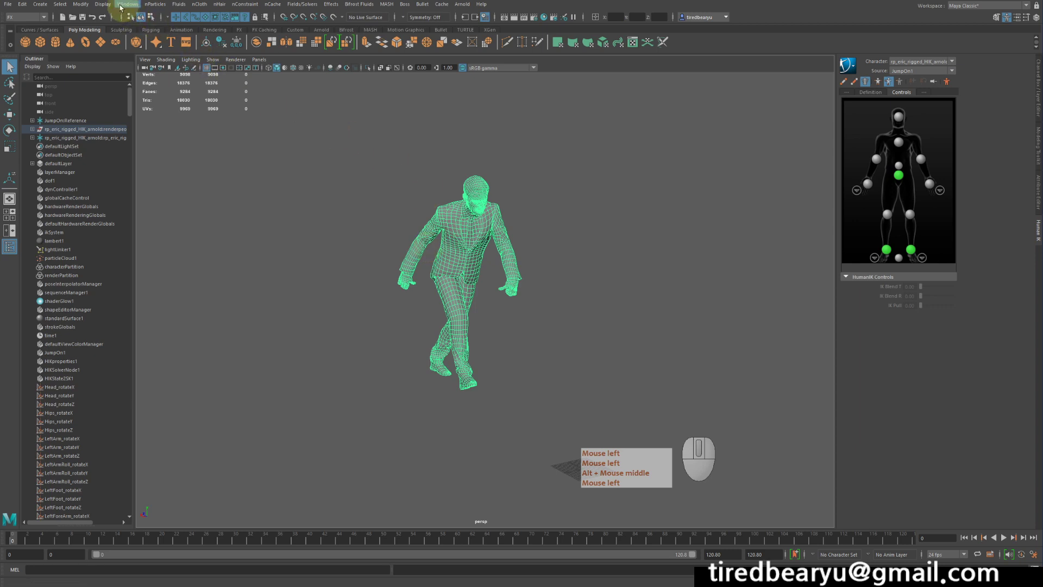
left_click(18, 16)
left_click(15, 14)
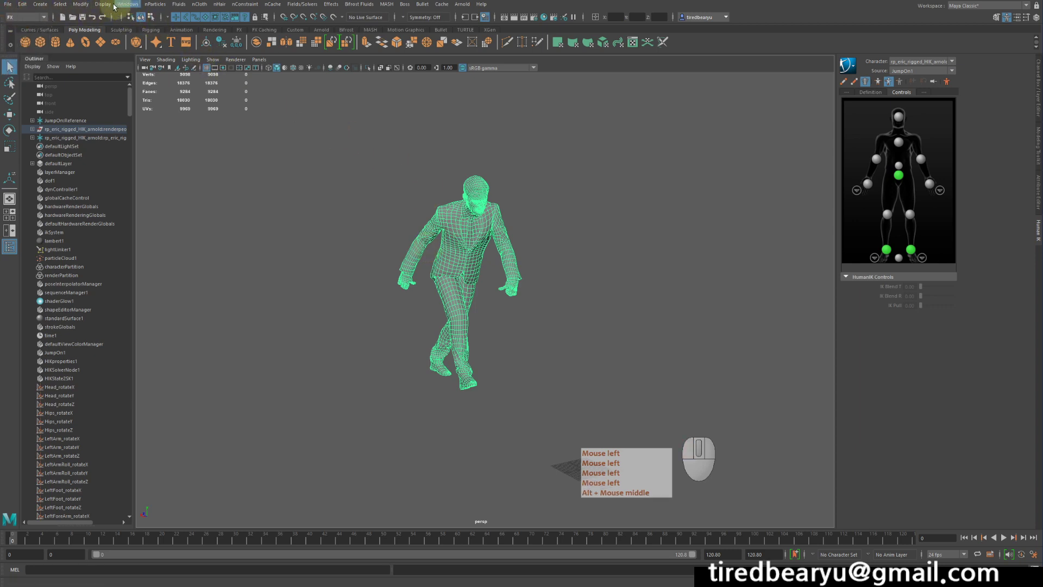
left_click(148, 4)
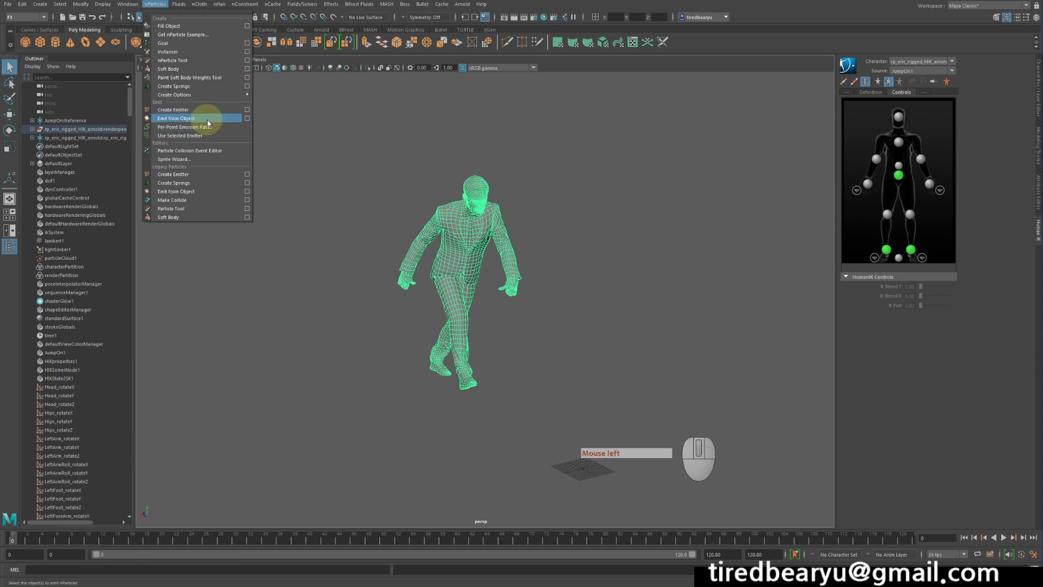
left_click(178, 119)
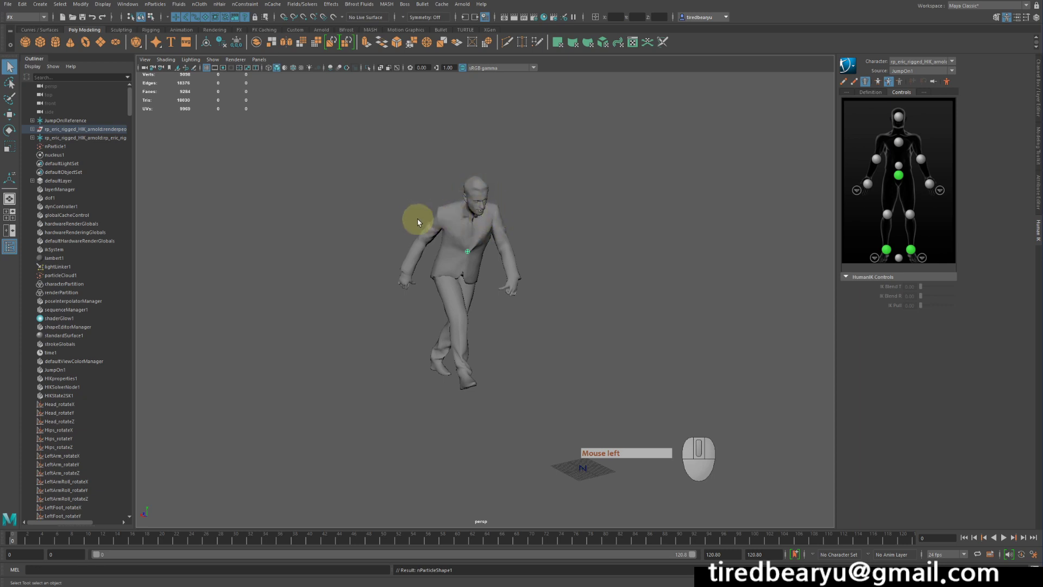
Step: Show emitter1's attributes in the Attribute Editor and set its emitter type to Surface
left_click(1039, 82)
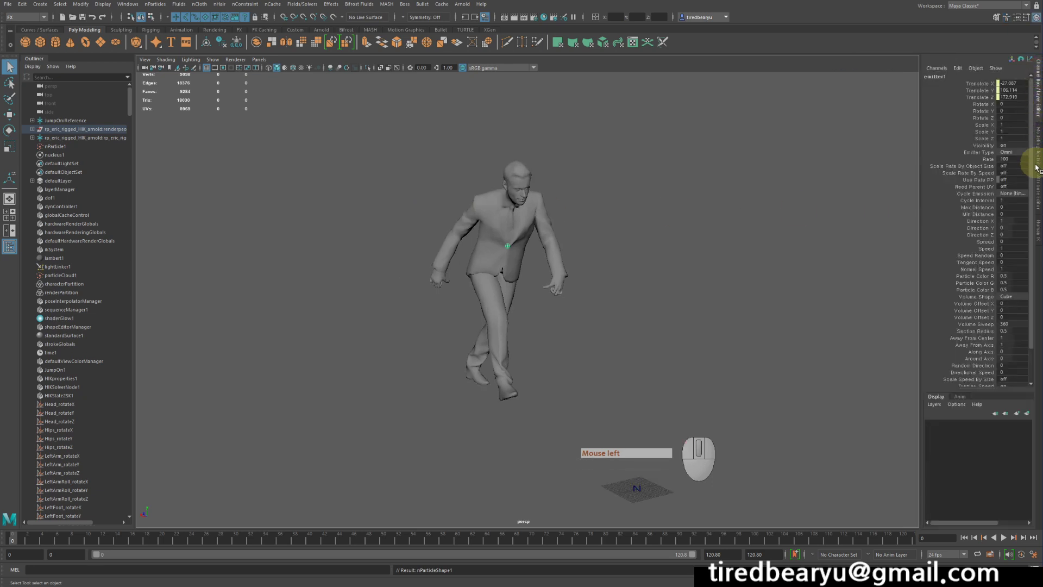
key("ctrl+a")
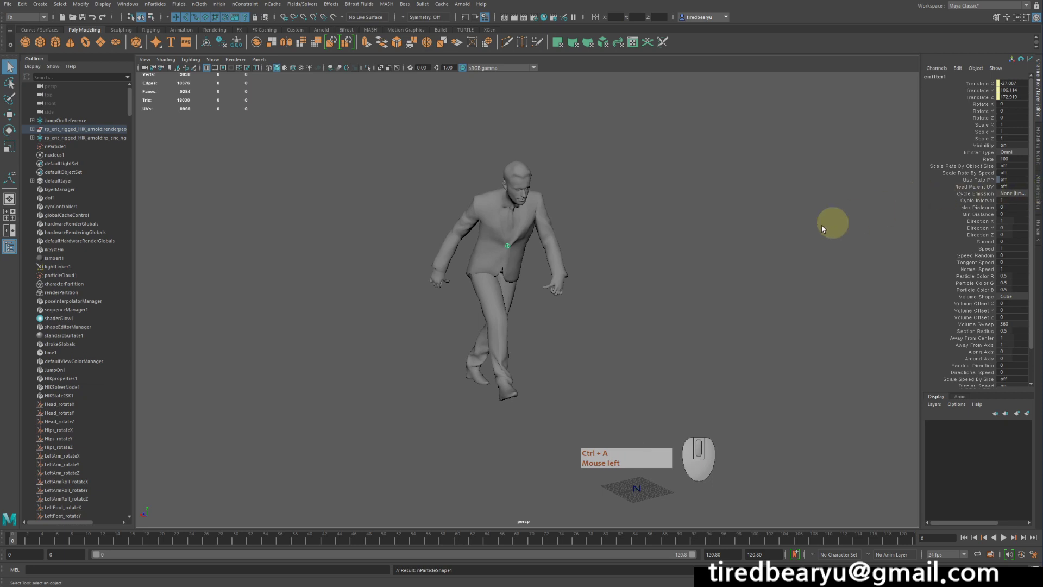
key("ctrl+a")
left_click_drag(629, 256, 746, 262, "alt")
key("ctrl+a")
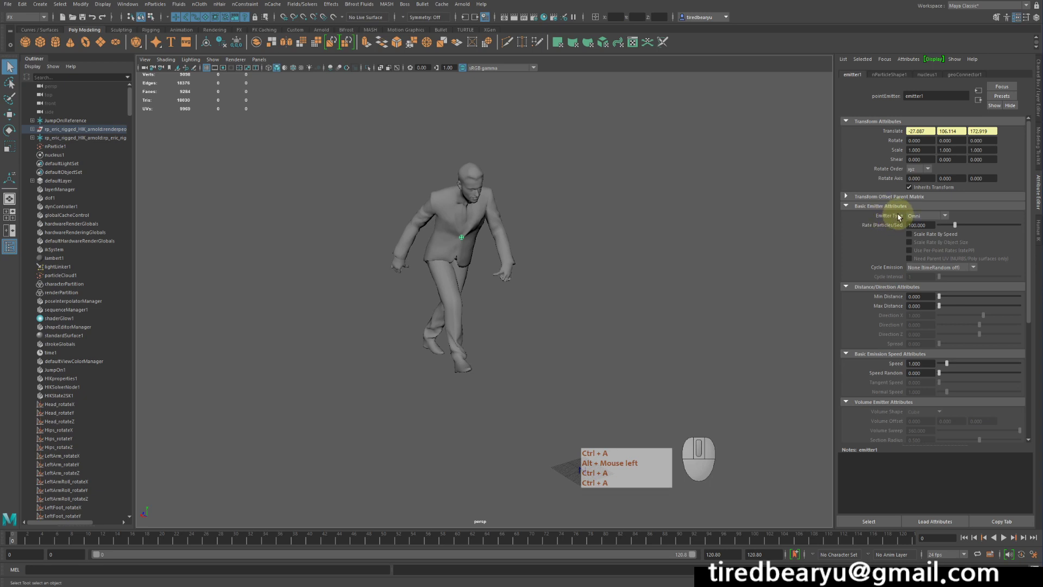
left_click(930, 215)
left_click(927, 243)
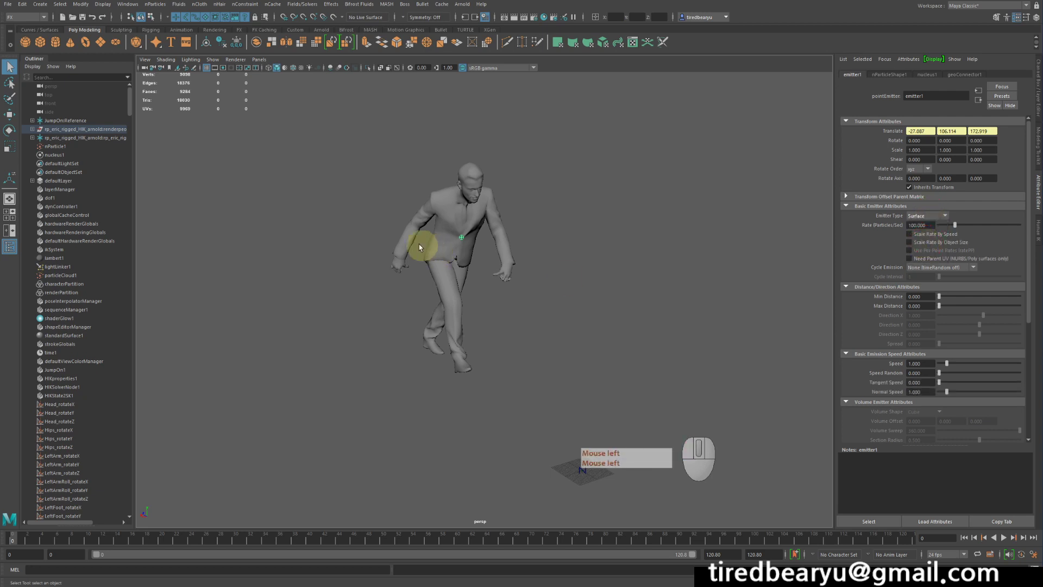
Step: Play the simulation from the start, stop it partway, and examine the particles emitted around the character from several angles
left_click(964, 537)
left_click(964, 537)
left_click(1004, 538)
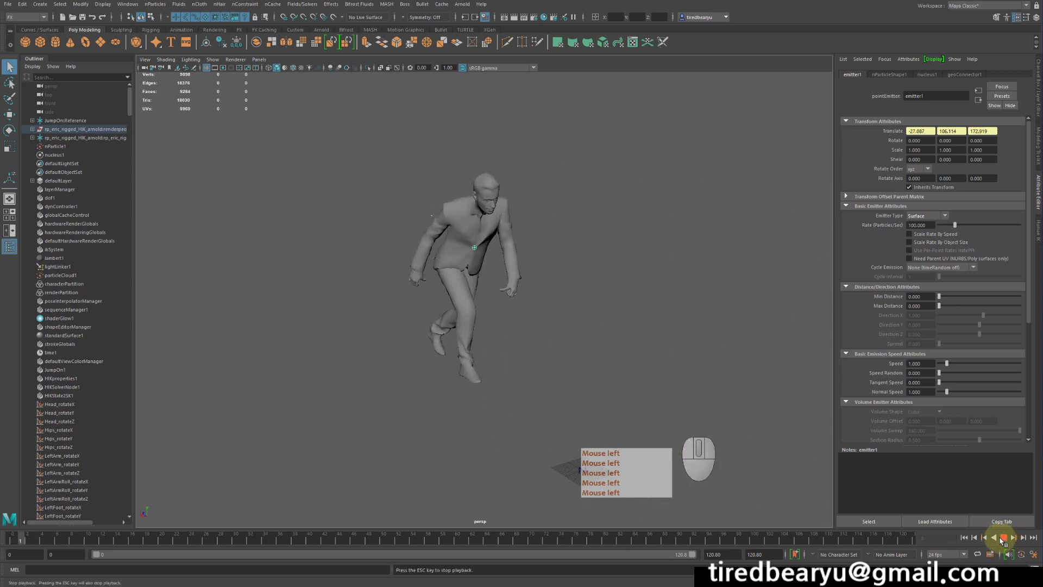
left_click_drag(687, 321, 636, 256, "alt")
key("4")
key("5")
mouse_move(636, 255)
middle_mouse_down("alt")
mouse_move(673, 258)
mouse_move(584, 201)
middle_mouse_up("alt")
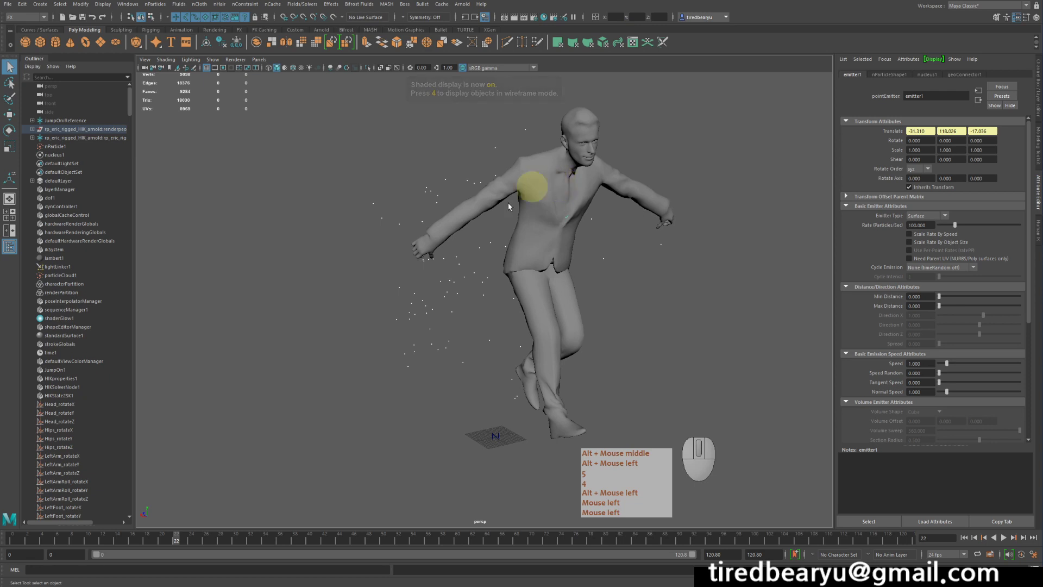
right_click_drag(563, 294, 596, 275, "alt")
middle_click_drag(597, 275, 559, 263, "alt")
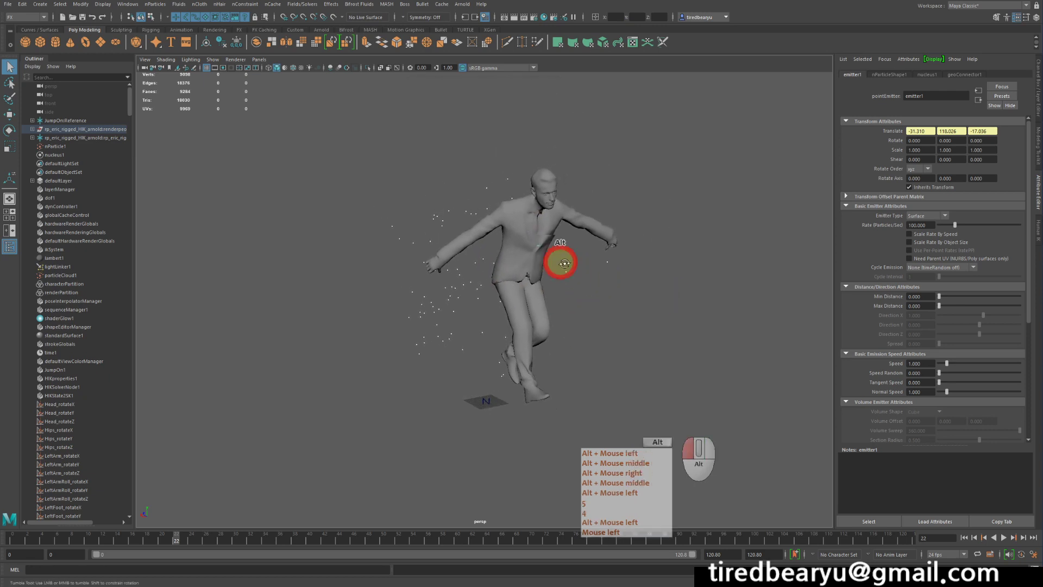
left_click_drag(559, 263, 625, 267, "alt")
middle_click_drag(625, 267, 617, 275, "alt")
left_click_drag(618, 275, 647, 264, "alt")
right_click_drag(647, 263, 673, 252, "alt")
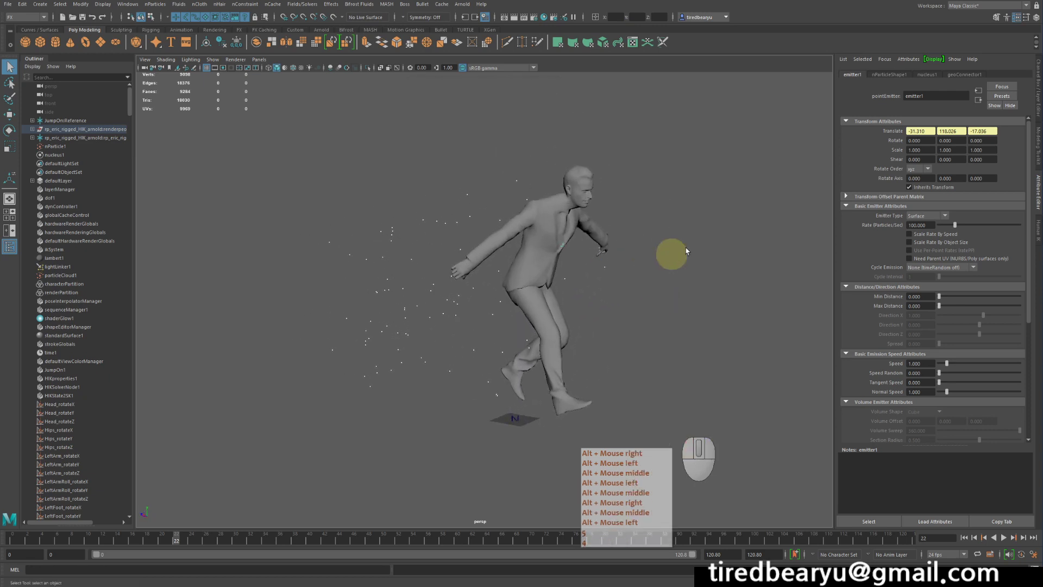
Step: Raise emitter1's rate to 500 particles per second and play the simulation from the start to compare the density
key("q")
left_click_drag(967, 225, 1020, 225)
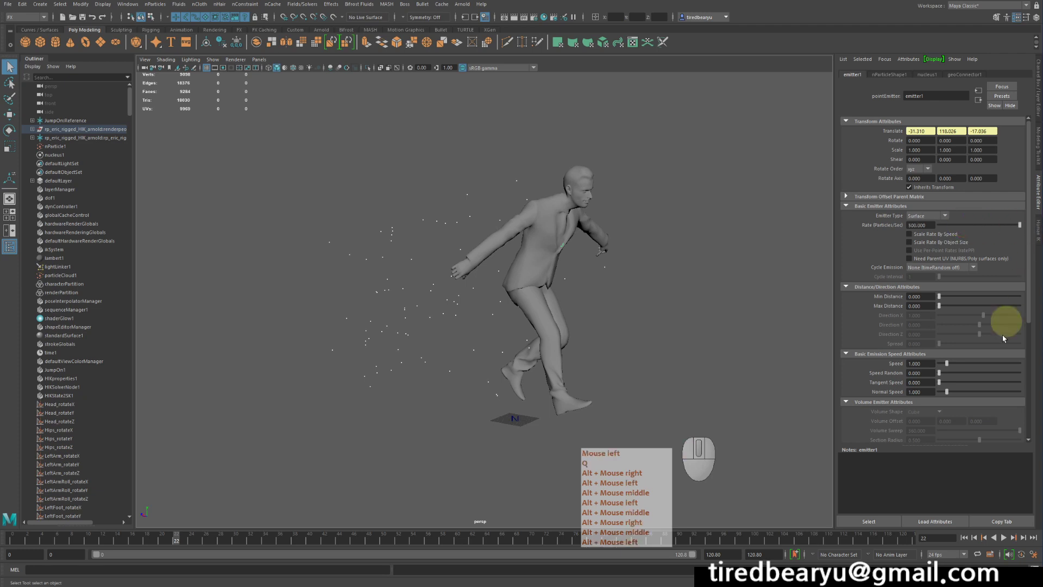
left_click(964, 538)
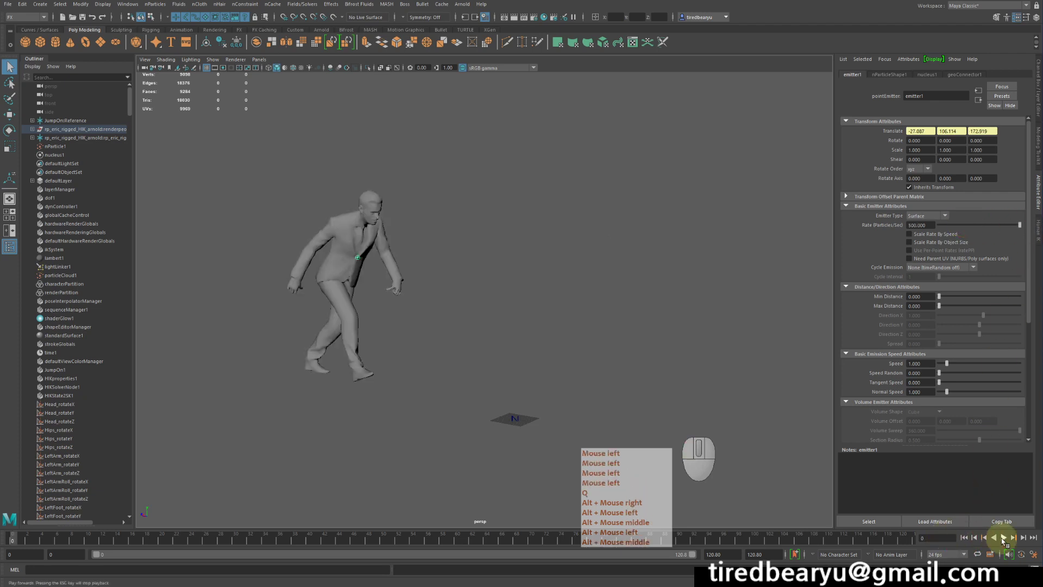
left_click(1003, 538)
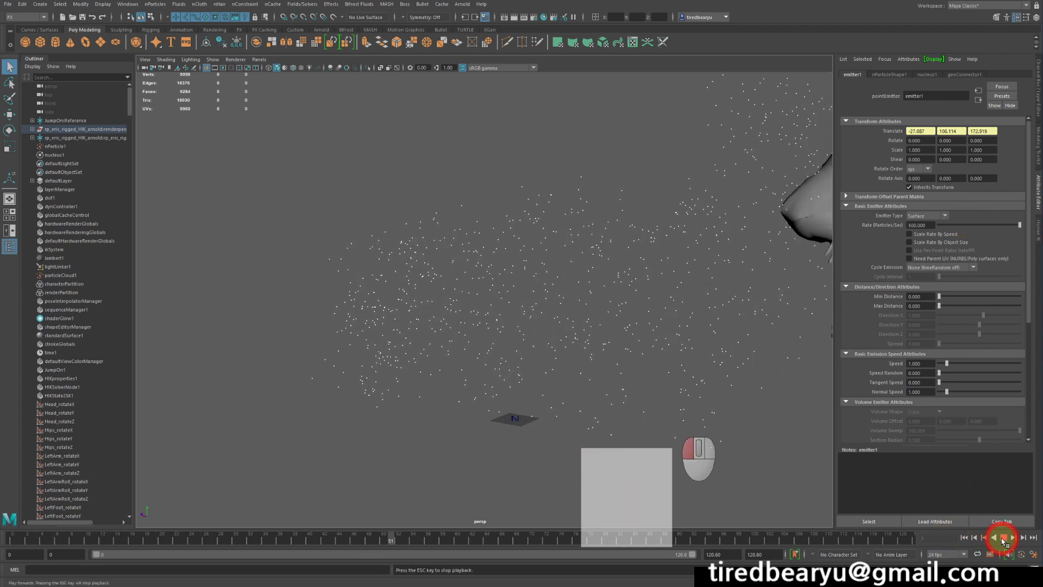
left_click(1002, 538)
middle_click_drag(629, 272, 760, 150, "alt")
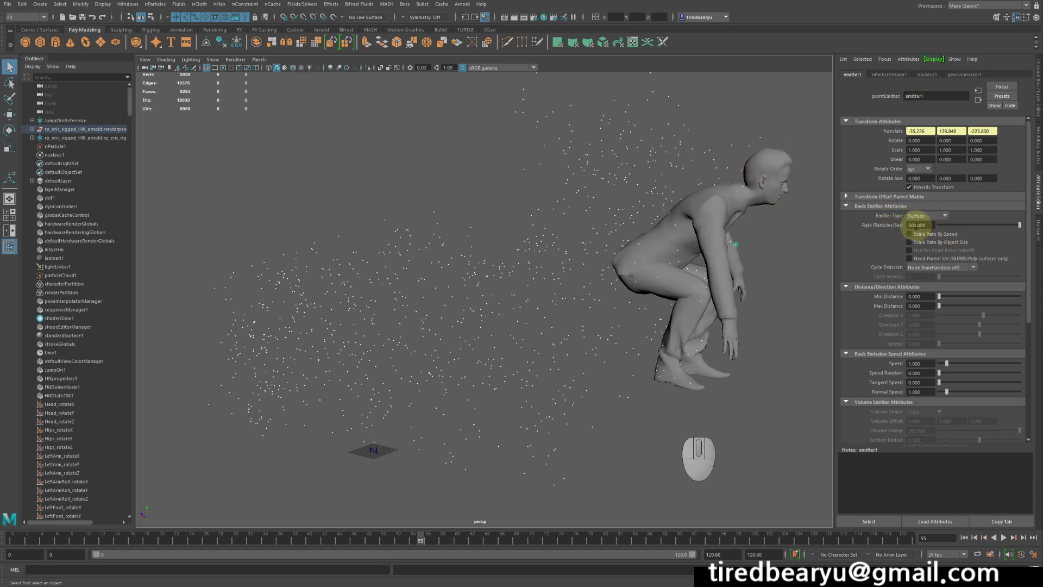
Step: Set emitter1's rate to 50000 particles per second and replay the simulation from the start to inspect the particle trail
left_click(917, 225)
type("00")
key("Return")
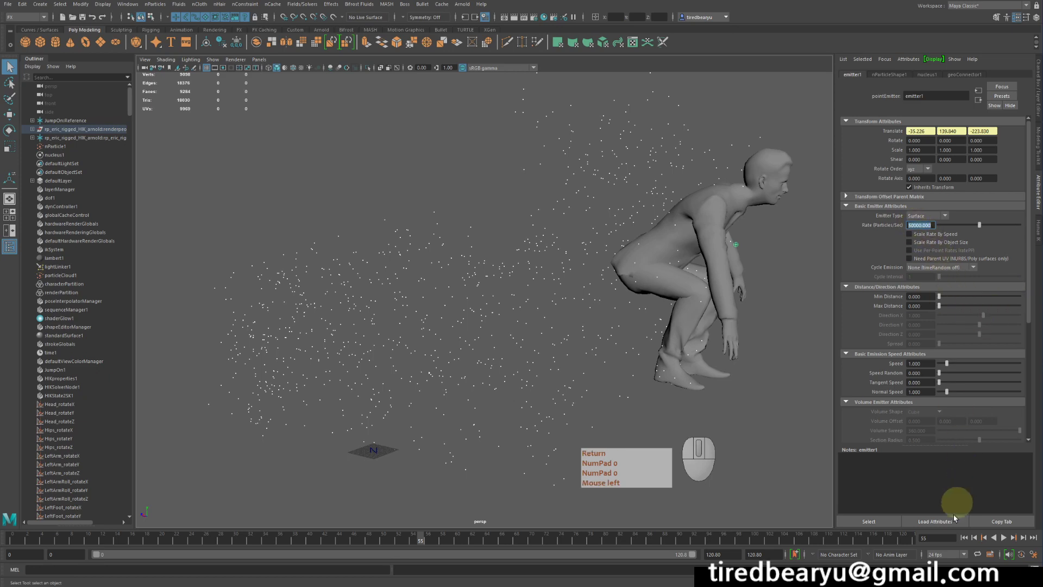
left_click(964, 538)
left_click(1006, 538)
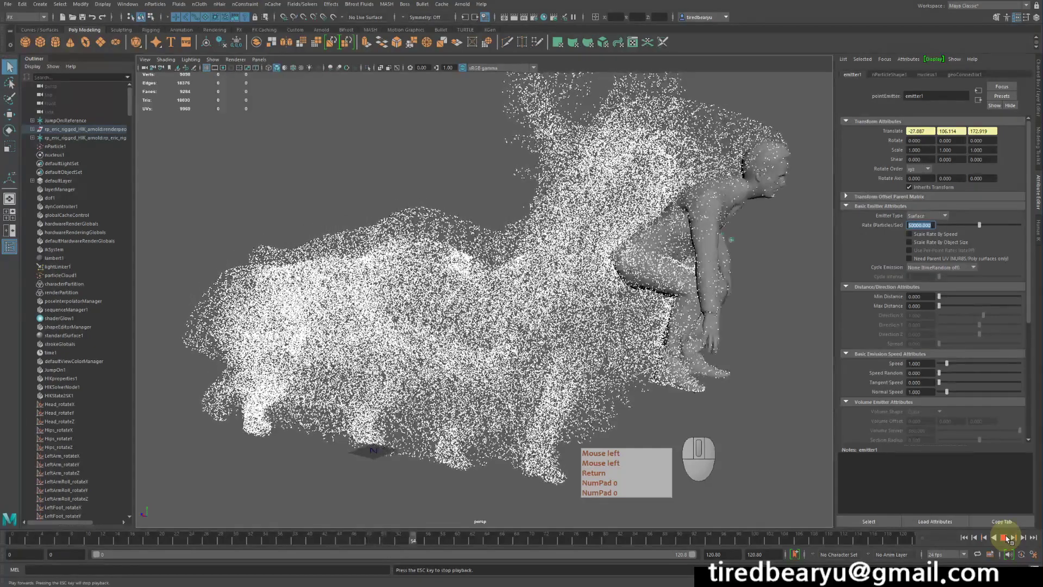
left_click(1006, 539)
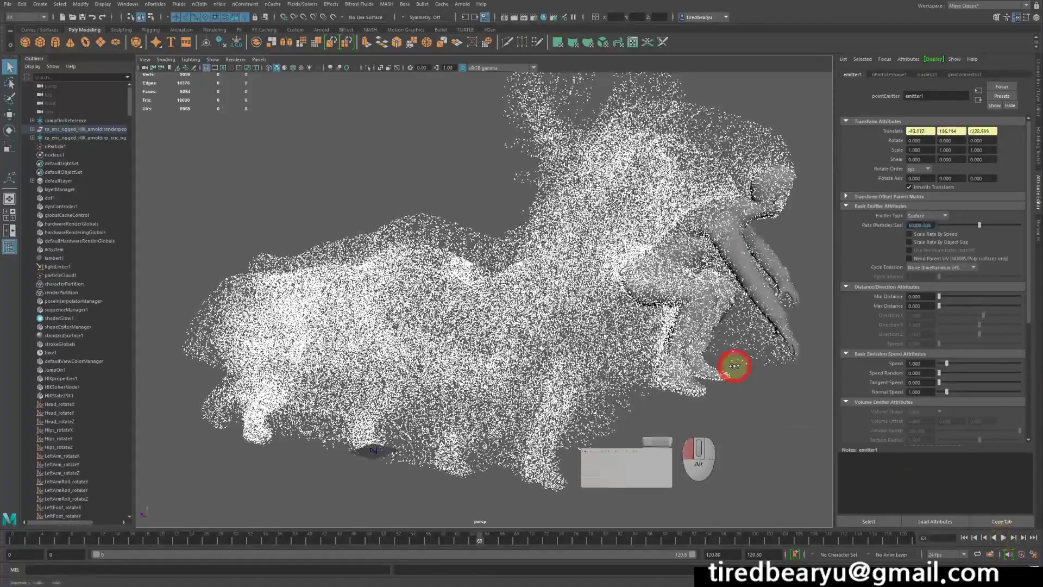
mouse_move(734, 366)
left_mouse_down("alt")
mouse_move(794, 365)
mouse_move(733, 361)
left_mouse_up("alt")
middle_click_drag(733, 361, 741, 388, "alt")
left_click_drag(741, 388, 752, 382, "alt")
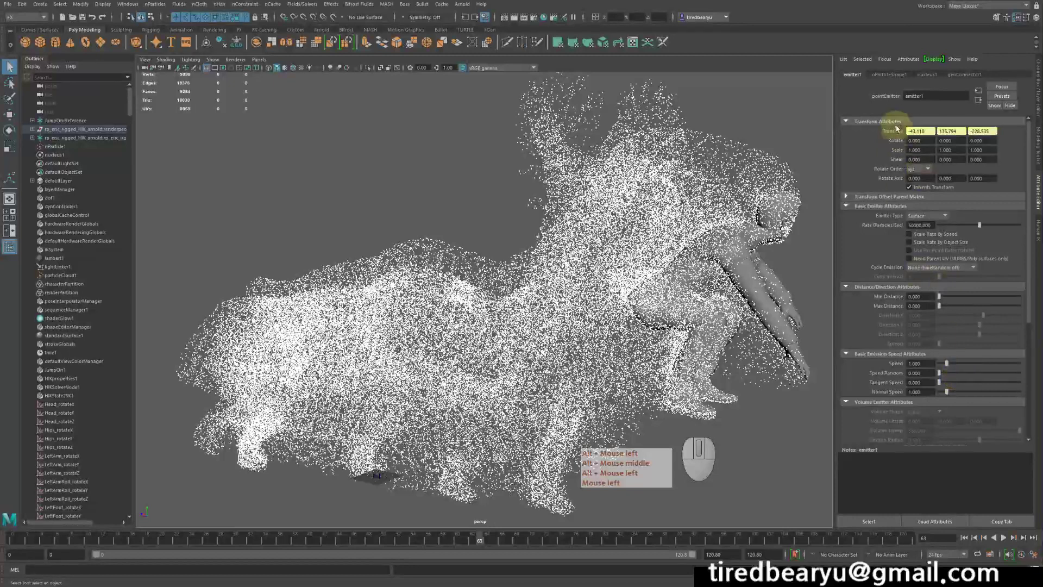
Step: Set the nucleus1 gravity to 98 and replay the simulation from the start to check how the particles fall
left_click(925, 74)
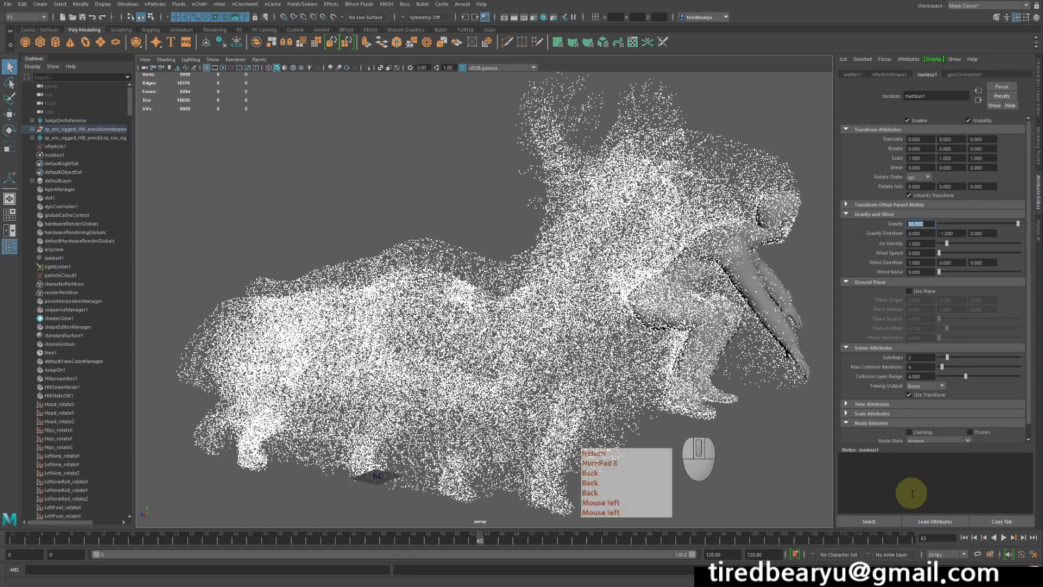
left_click(965, 538)
left_click(1003, 538)
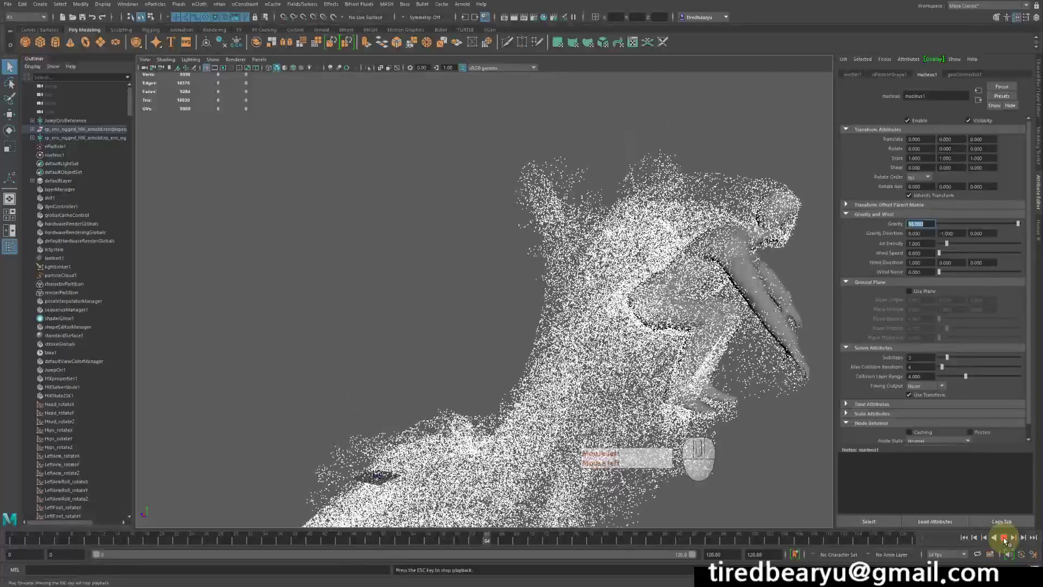
left_click(1004, 538)
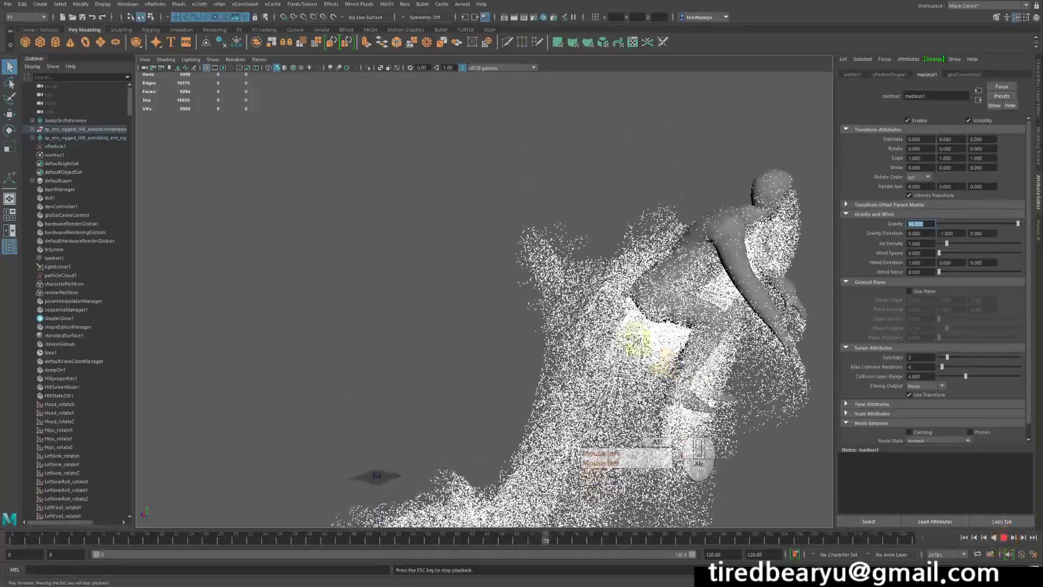
middle_click_drag(630, 337, 577, 249, "alt")
mouse_move(578, 249)
left_mouse_down("alt")
mouse_move(508, 243)
mouse_move(566, 255)
left_mouse_up("alt")
middle_click_drag(566, 255, 566, 268, "alt")
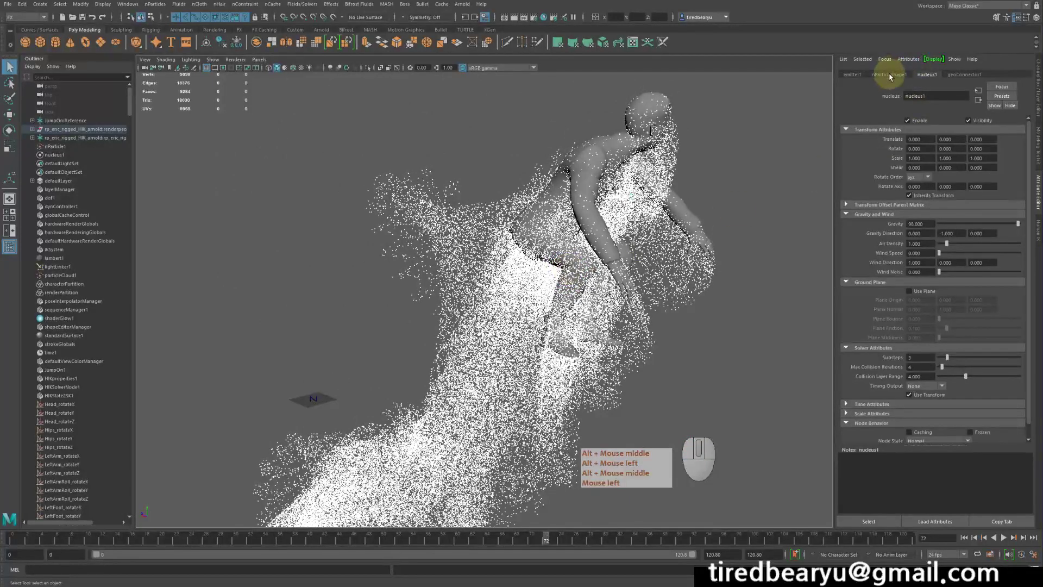
Step: Open the nParticleShape1 attributes and examine the particles around the character's body from different angles
left_click(891, 75)
left_click(651, 238)
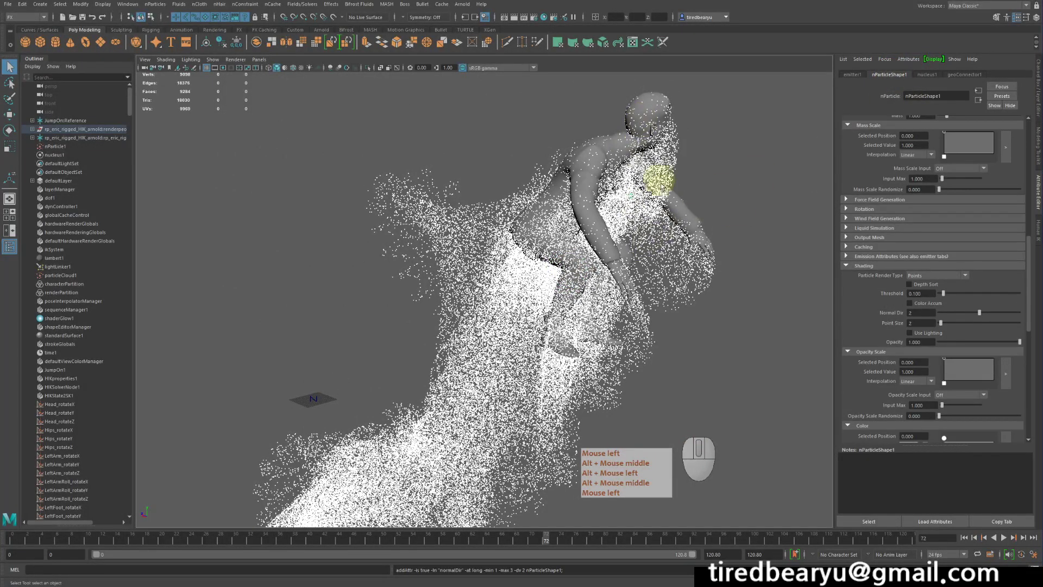
mouse_move(628, 142)
left_mouse_down("alt")
mouse_move(652, 158)
mouse_move(596, 158)
mouse_move(624, 158)
left_mouse_up("alt")
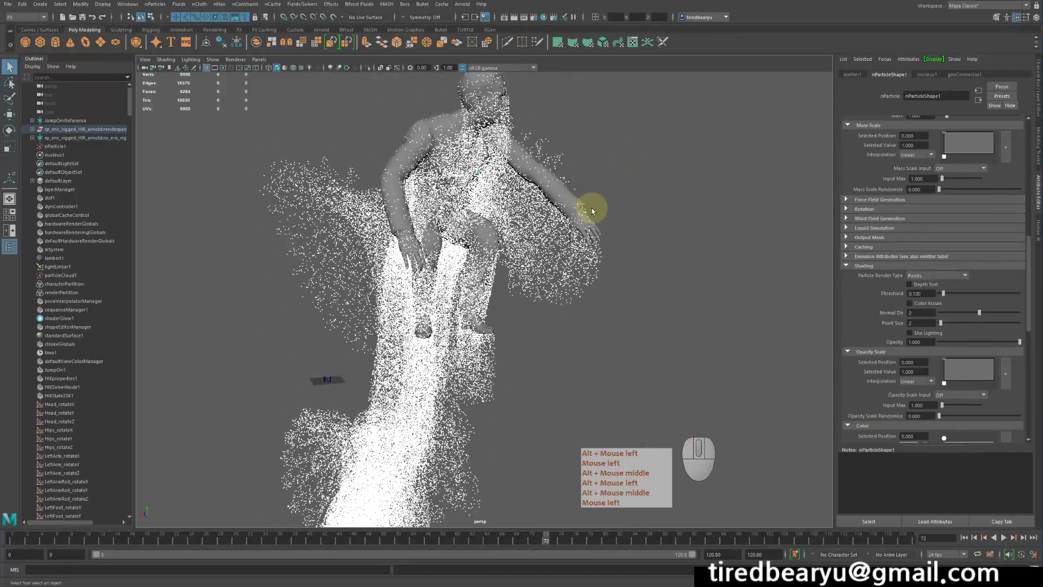
left_click_drag(575, 205, 596, 209, "alt")
Step: Hide the character's body mesh and play the simulation from the start with only the particles showing
left_click(127, 130)
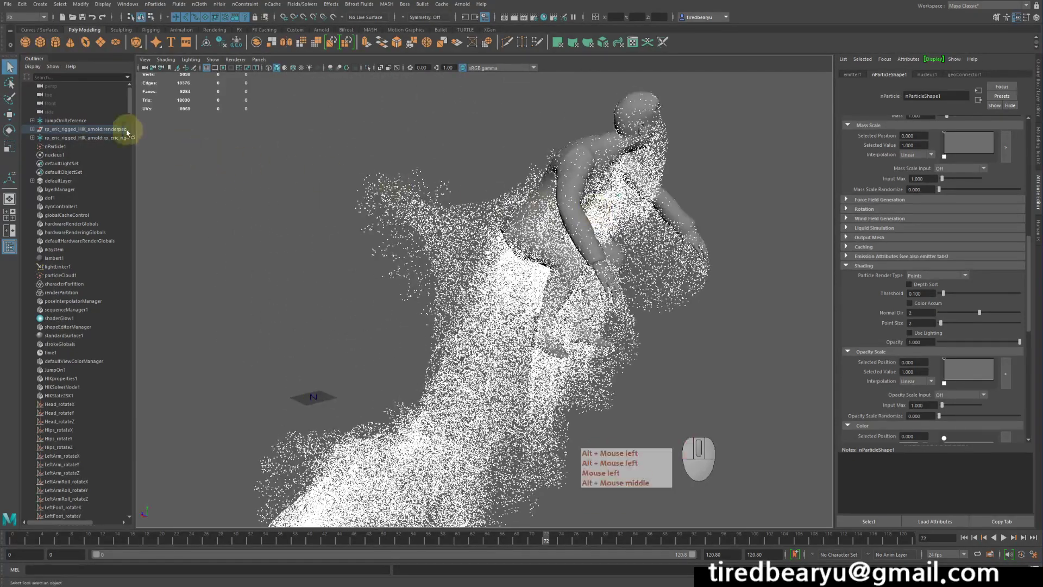
left_click(85, 131)
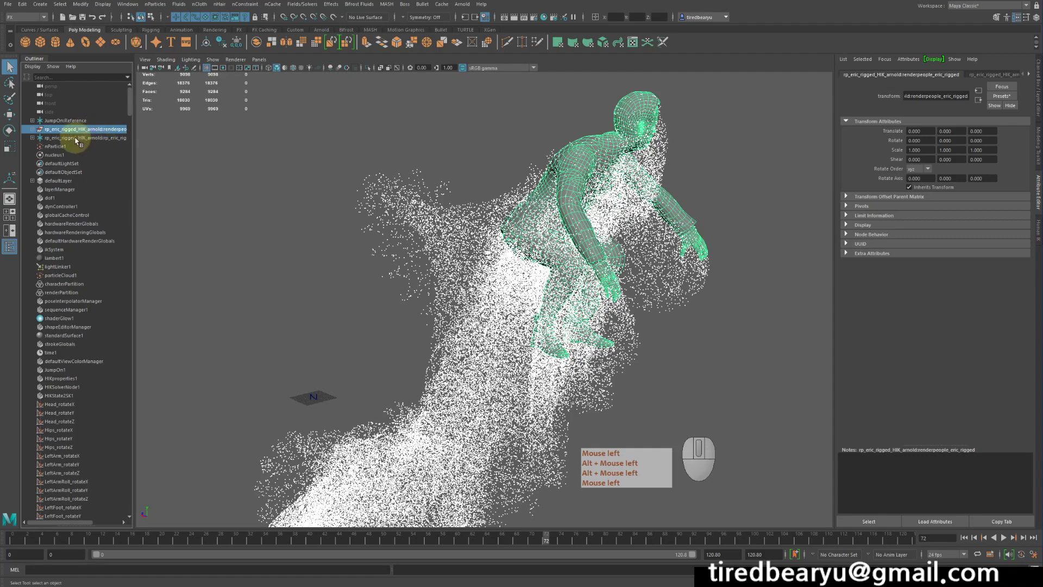
key("h")
mouse_move(668, 262)
left_mouse_down("alt")
mouse_move(647, 256)
mouse_move(674, 270)
left_mouse_up("alt")
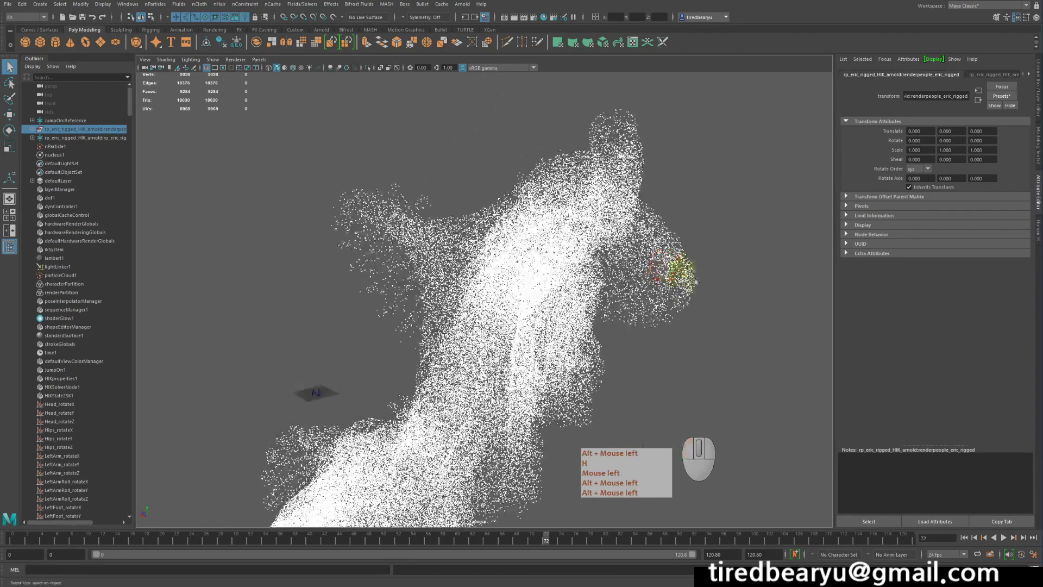
left_click(964, 537)
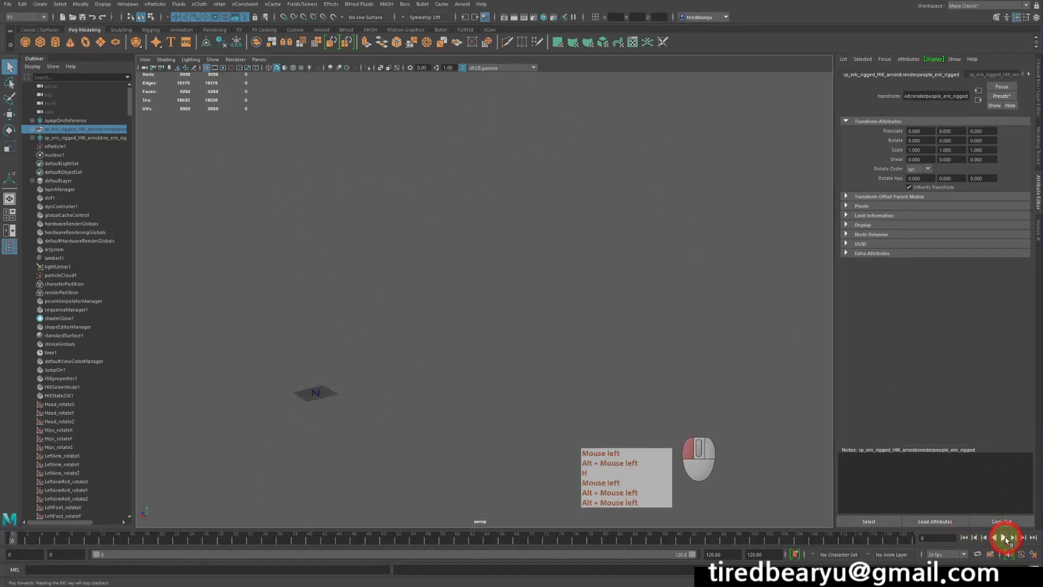
left_click(1003, 538)
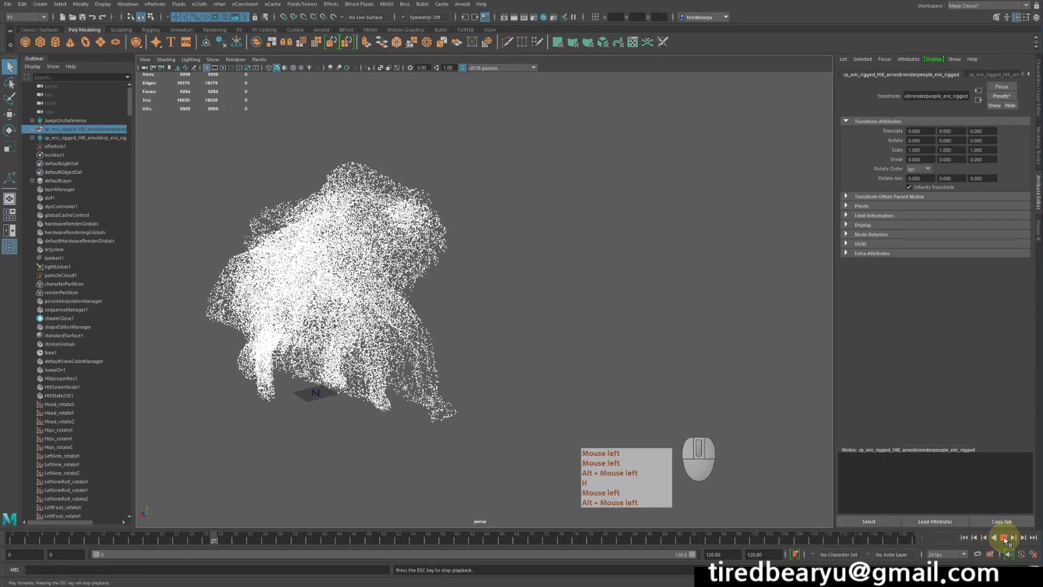
Step: Replay the particle-only simulation from the start, stop it at frame 24, and view the particle cloud from another angle
left_click(1004, 538)
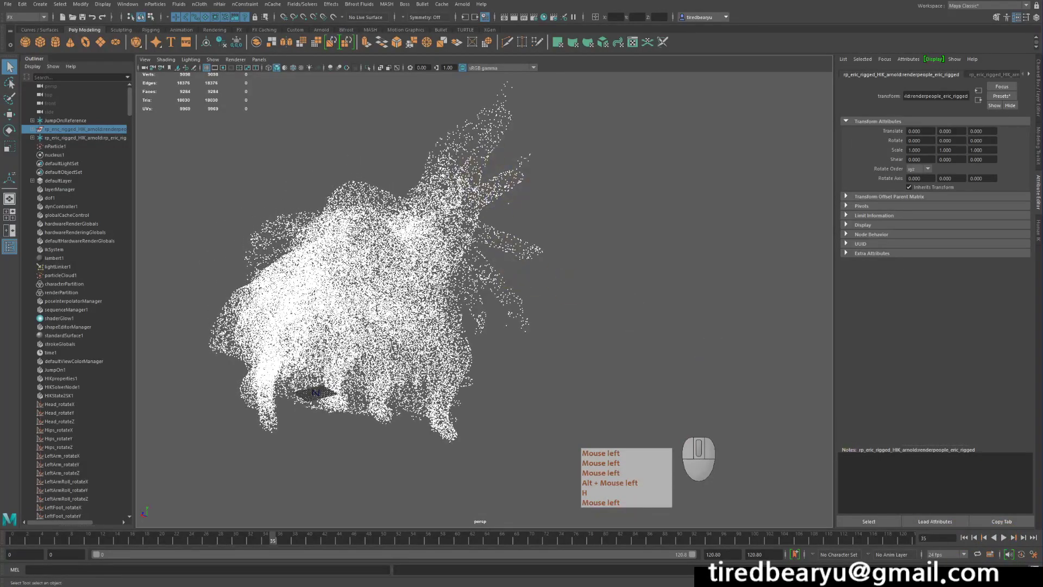
left_click(964, 538)
middle_click_drag(438, 267, 465, 261, "alt")
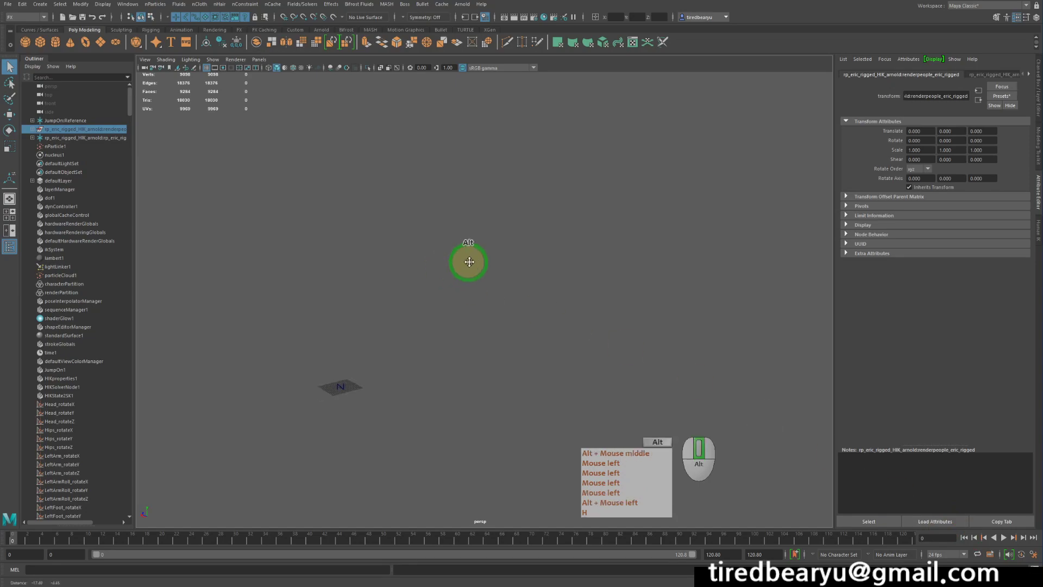
left_click(1004, 538)
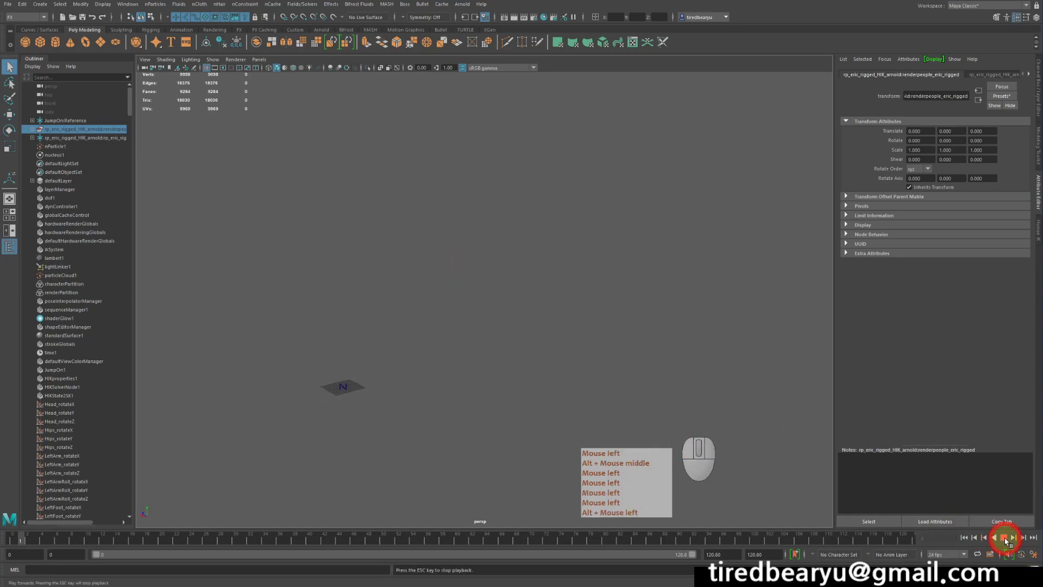
left_click(1004, 538)
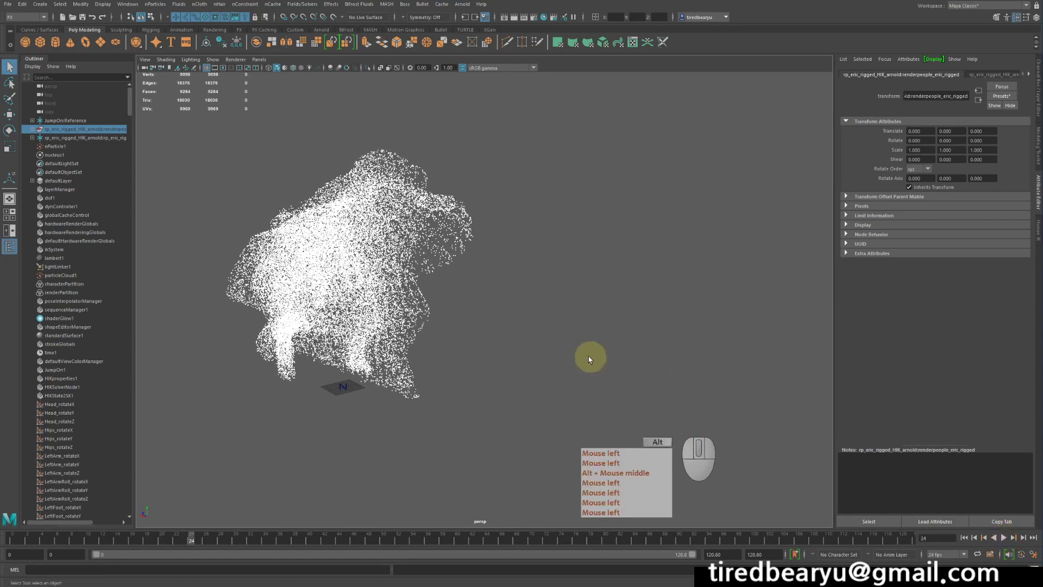
mouse_move(594, 357)
left_mouse_down("alt")
mouse_move(641, 335)
mouse_move(583, 343)
left_mouse_up("alt")
Step: Set the lifespan mode of nParticleShape1 to Random range with a lifespan of 0.5
left_click(479, 306)
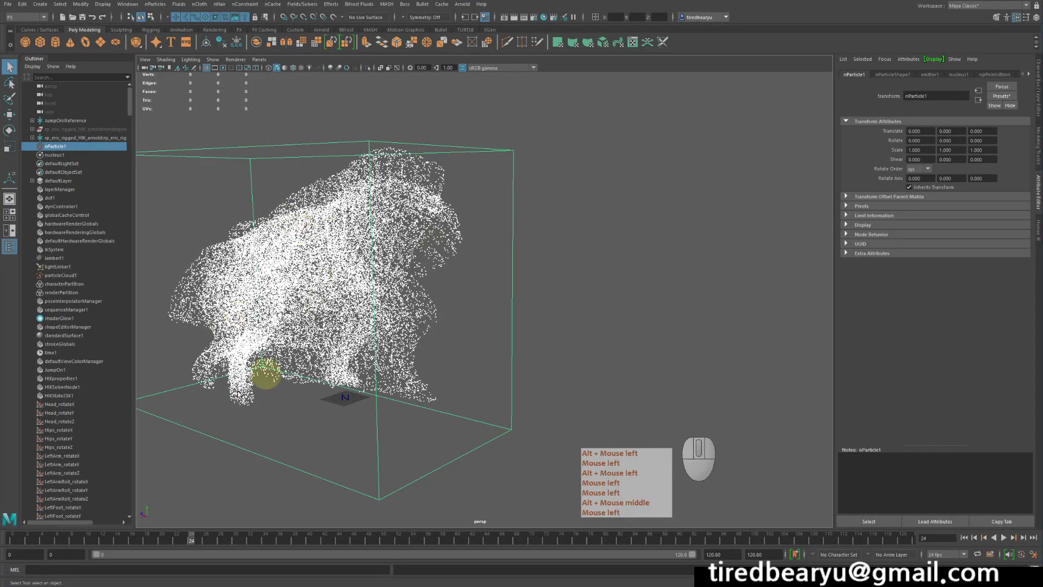
left_click_drag(500, 314, 470, 177, "alt")
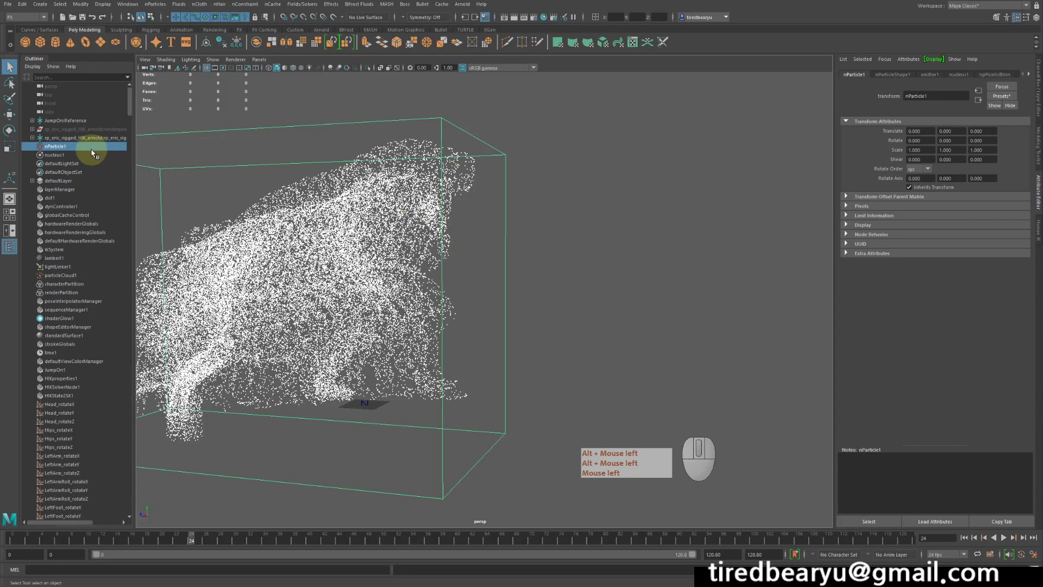
left_click(889, 77)
scroll(938, 217, "up", 10)
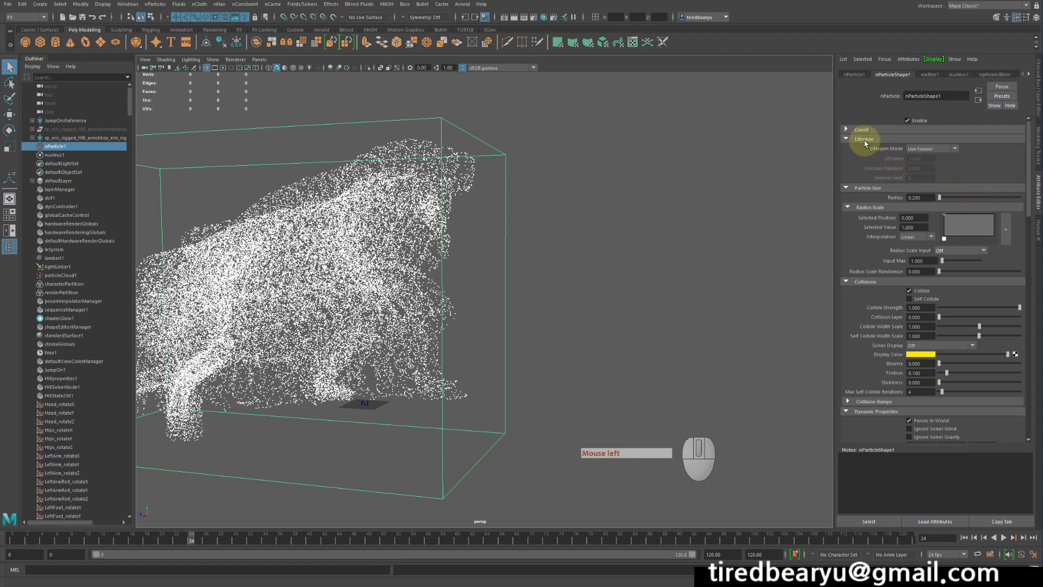
left_click(931, 151)
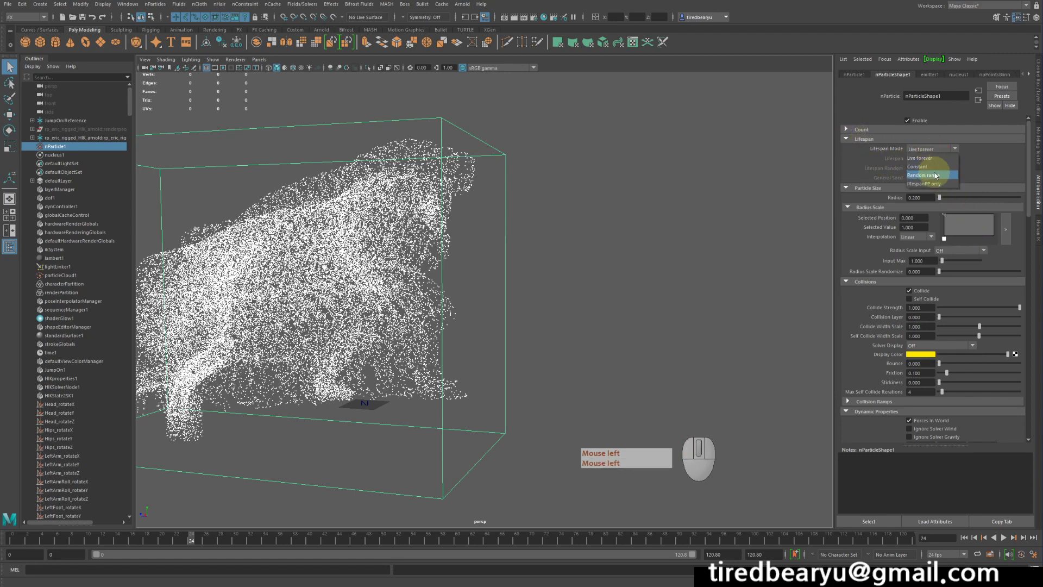
left_click(924, 175)
left_click_drag(930, 158, 818, 156)
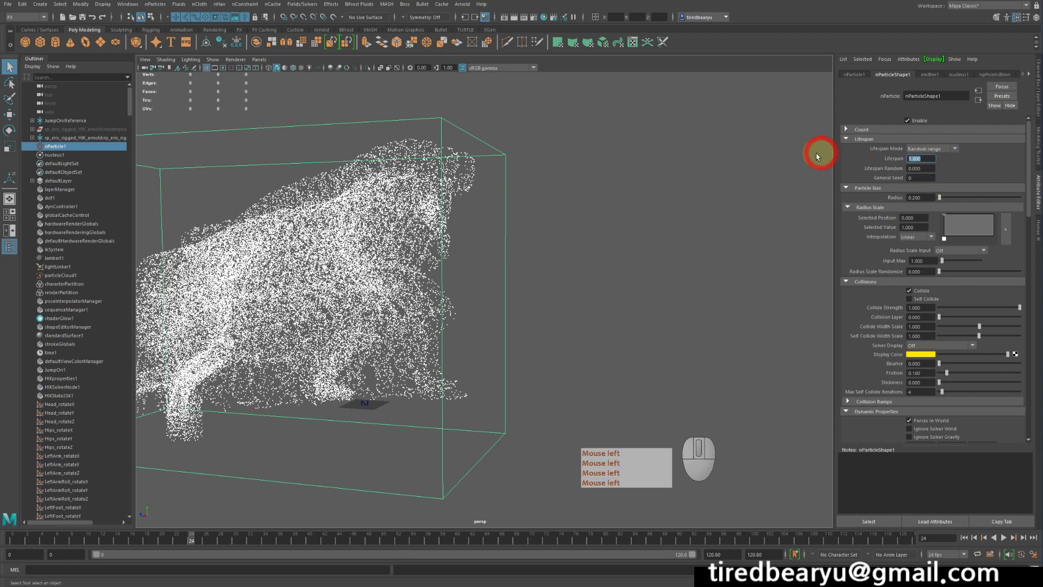
type("04.3")
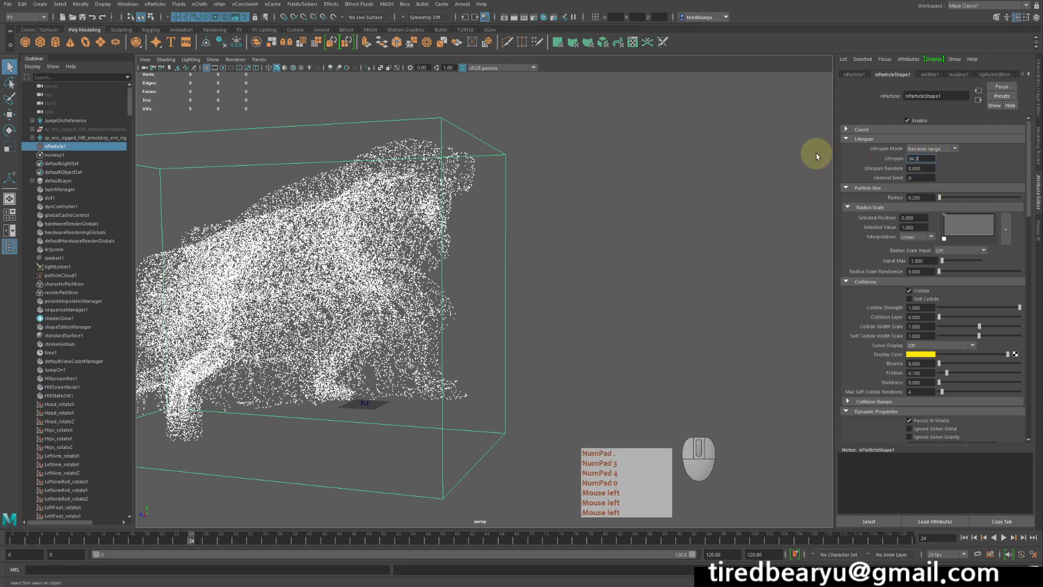
key("BackSpace")
type(".5")
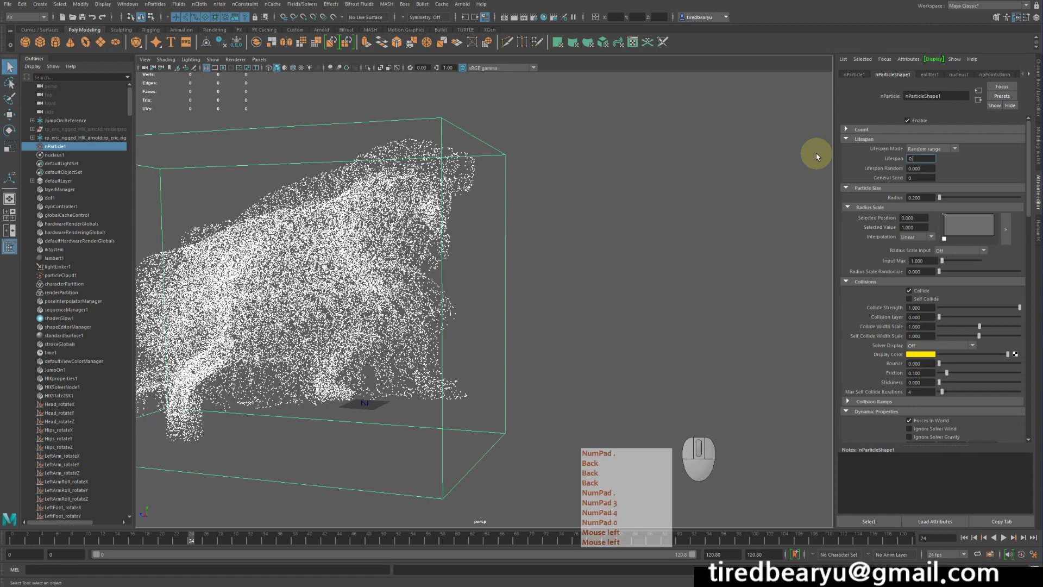
key("Return")
Step: Replay the simulation from the start and inspect the shortened particle trail from different angles and distances
left_click(964, 537)
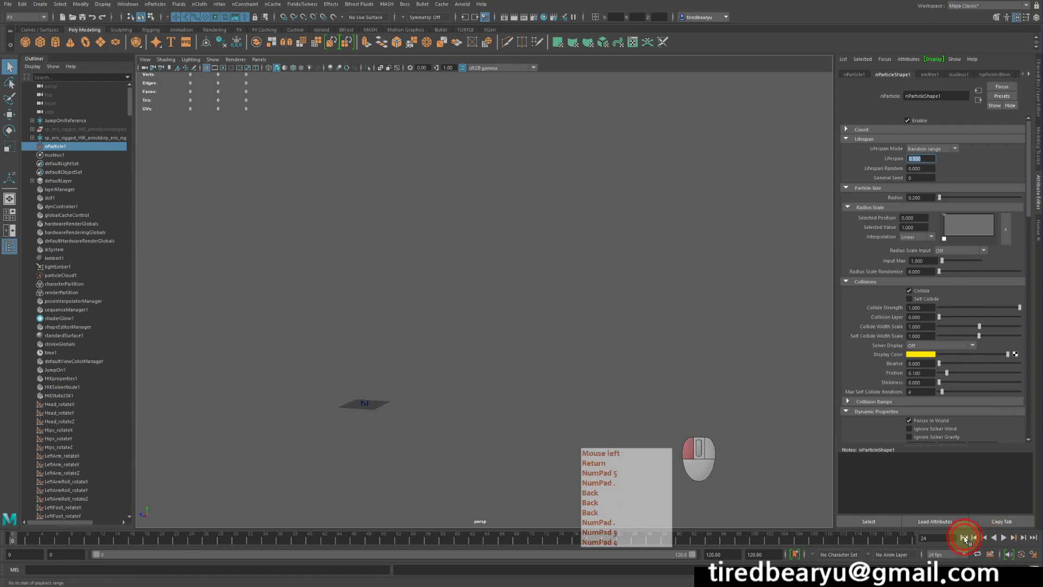
left_click(1005, 539)
middle_click_drag(446, 309, 496, 294, "alt")
left_click_drag(496, 293, 453, 277, "alt")
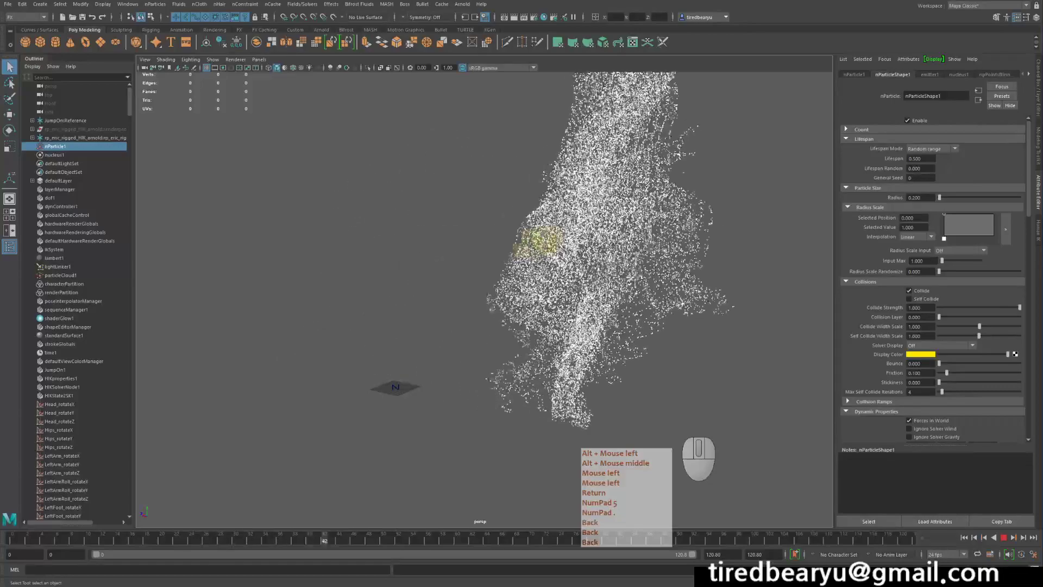
middle_click_drag(709, 284, 601, 291, "alt")
right_click_drag(601, 291, 706, 249, "alt")
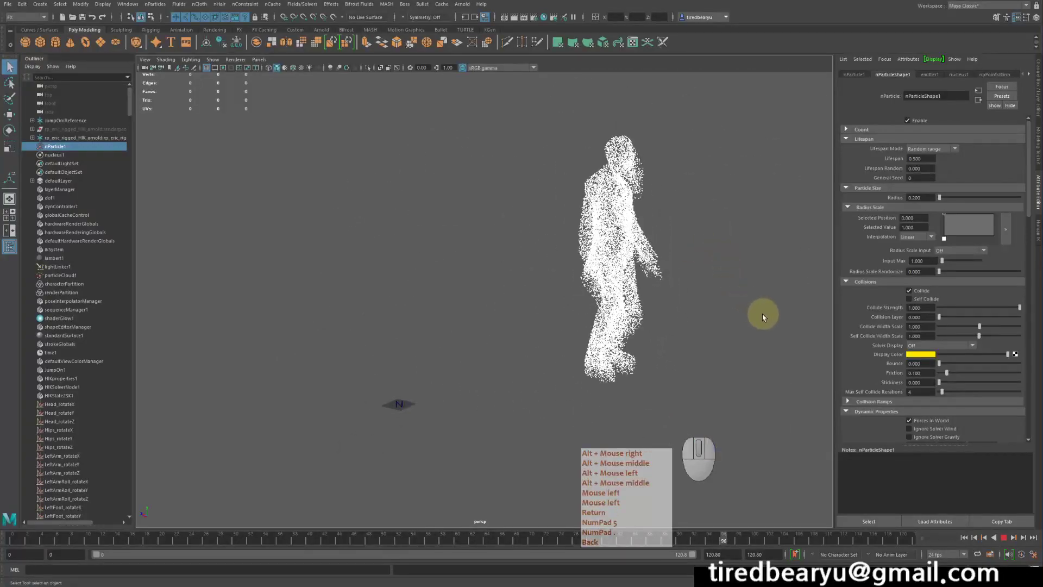
left_click_drag(760, 313, 734, 315, "alt")
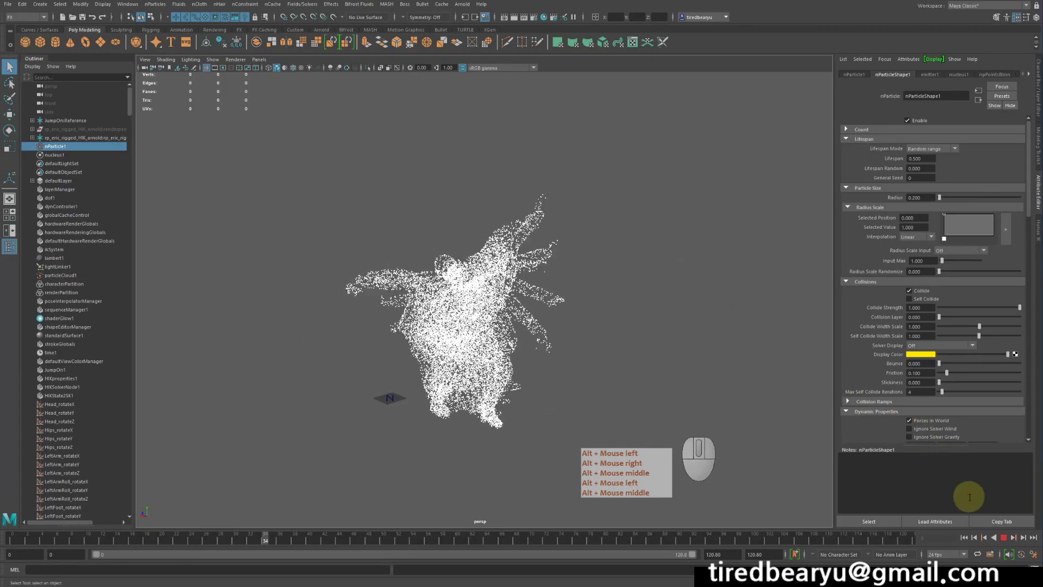
left_click(982, 522)
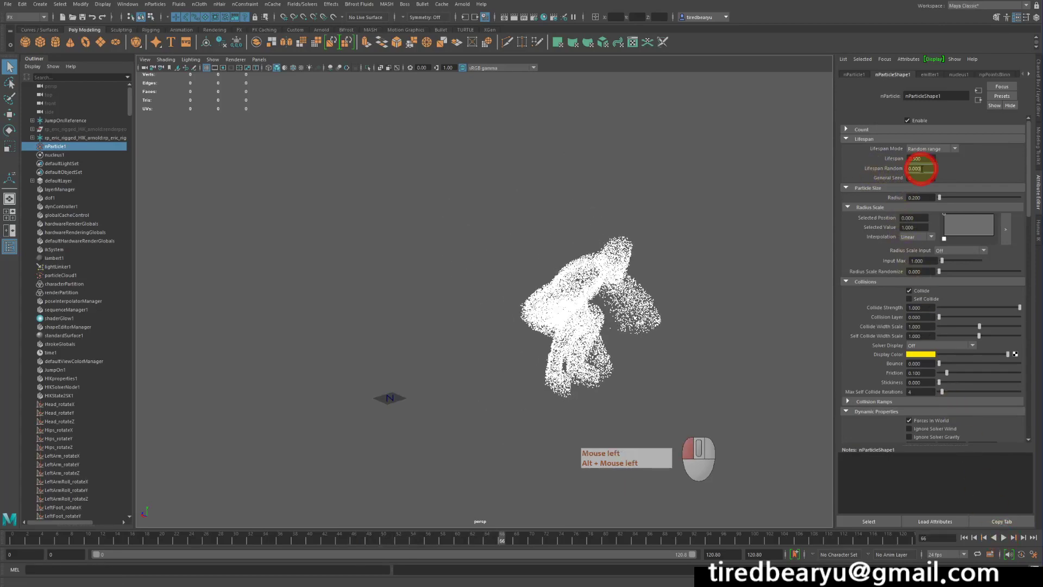
Step: Set the Lifespan Random of nParticleShape1 to 0.2 and replay the simulation from the start
type(".2")
key("Return")
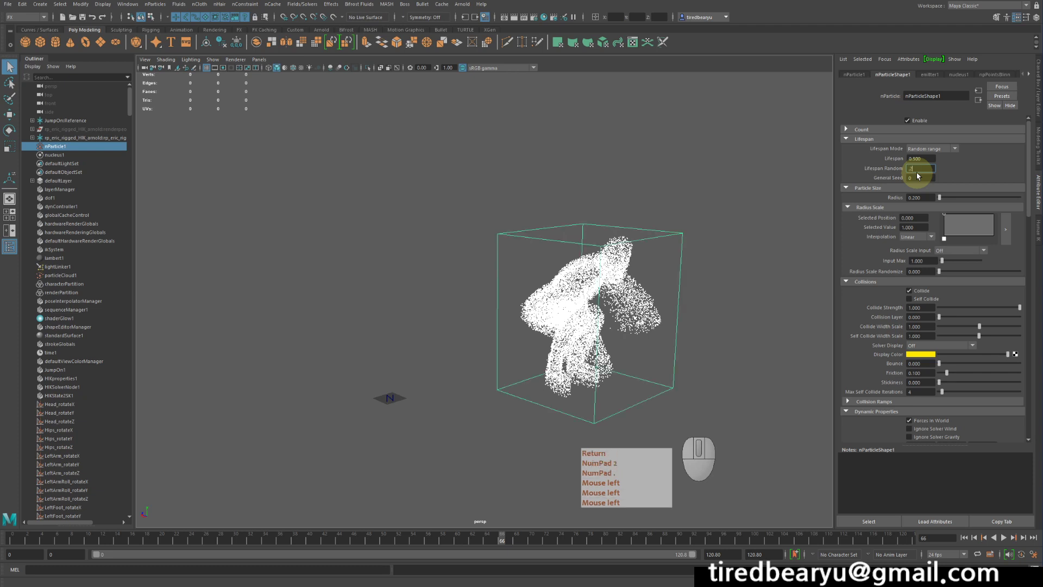
left_click(965, 538)
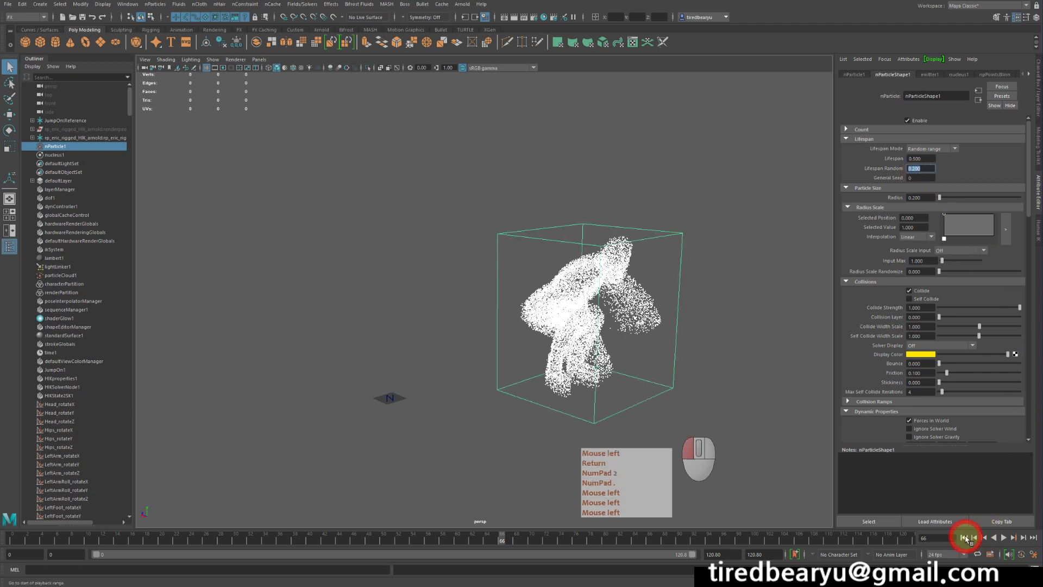
left_click(1005, 538)
left_click(1004, 538)
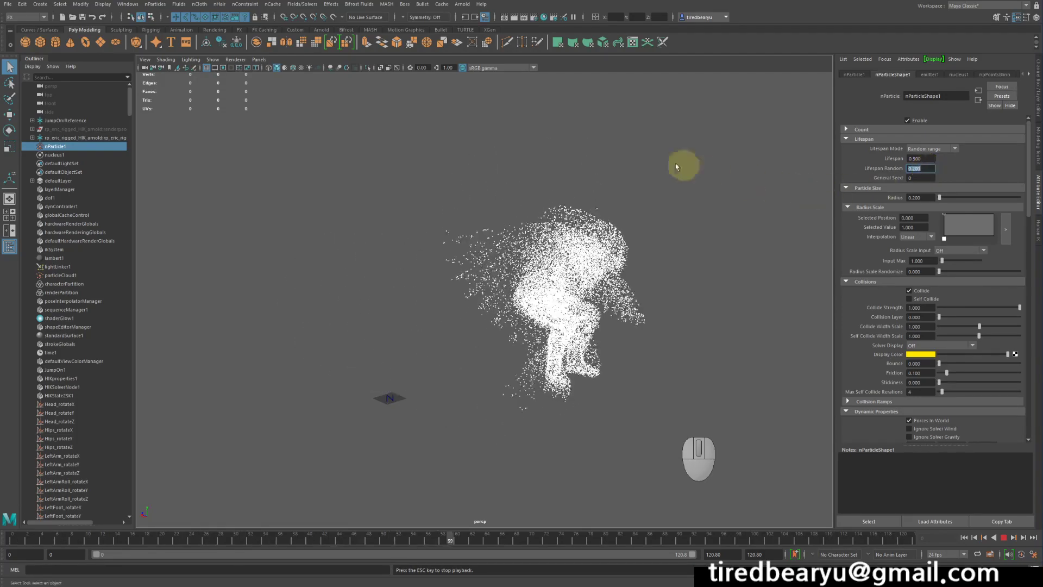
Step: Set Lifespan Random to 0 while the simulation is playing to compare the trail
left_click(923, 168)
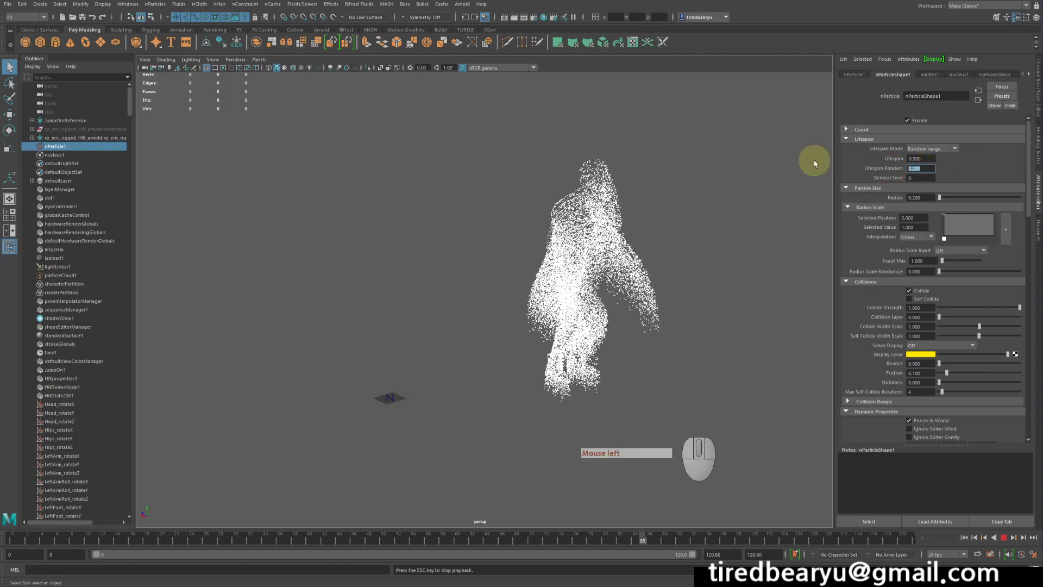
type("0")
key("Return")
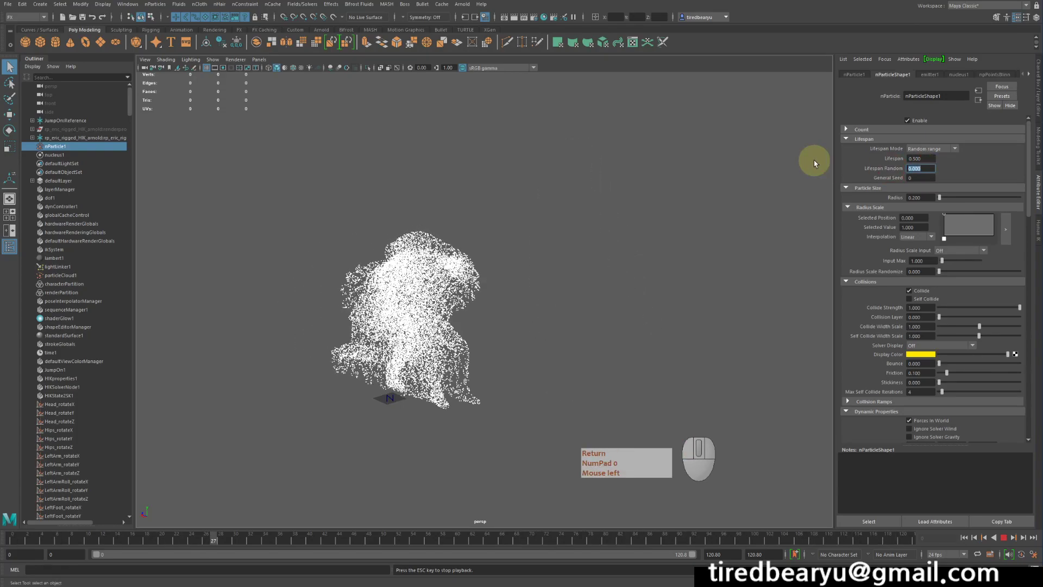
Step: Set Lifespan Random to 0.5 and watch the playing simulation from a different angle
type("0.")
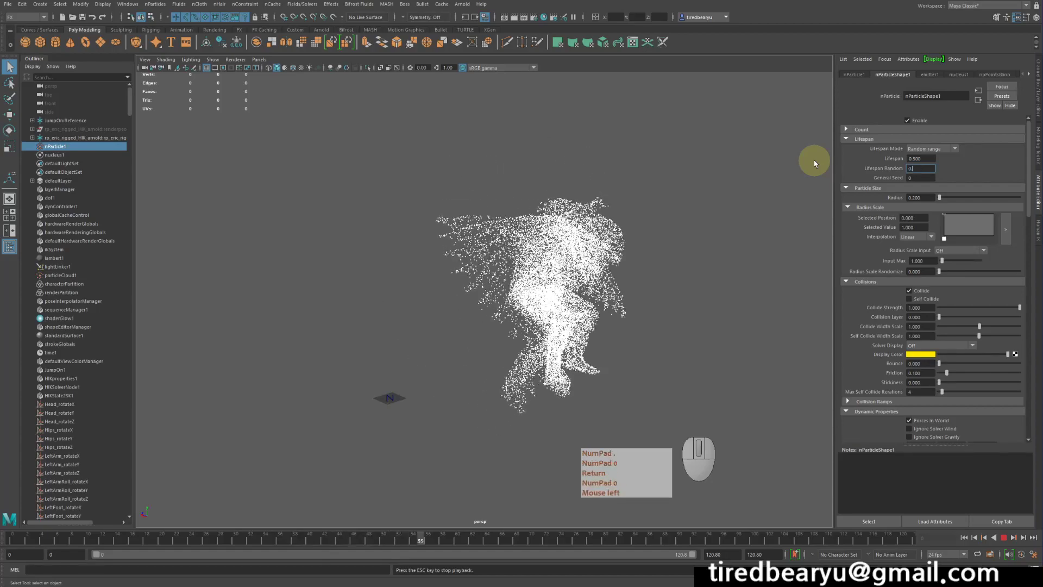
type("5")
key("Return")
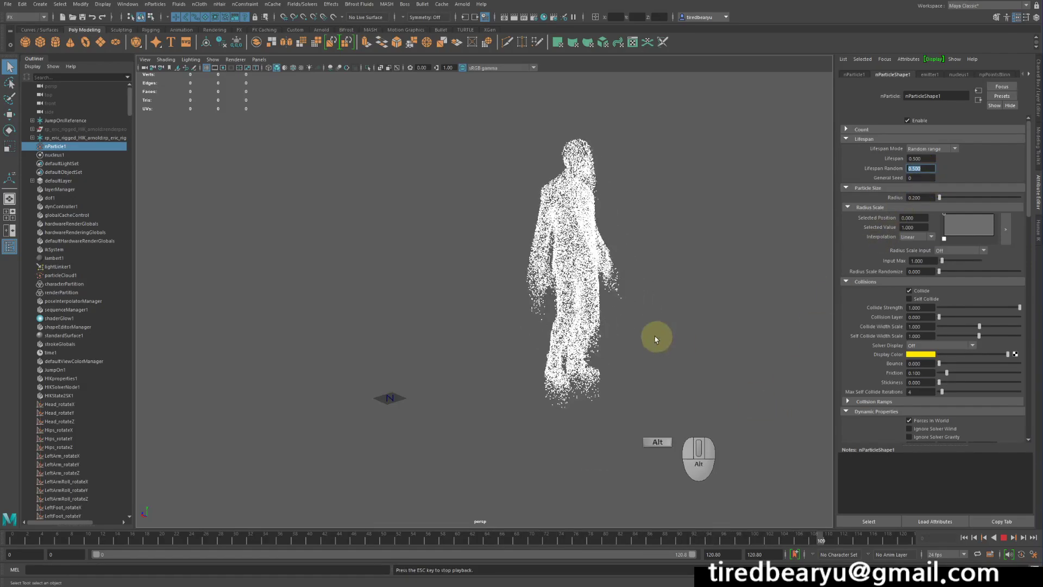
left_click_drag(657, 337, 633, 333, "alt")
middle_click_drag(634, 333, 666, 293, "alt")
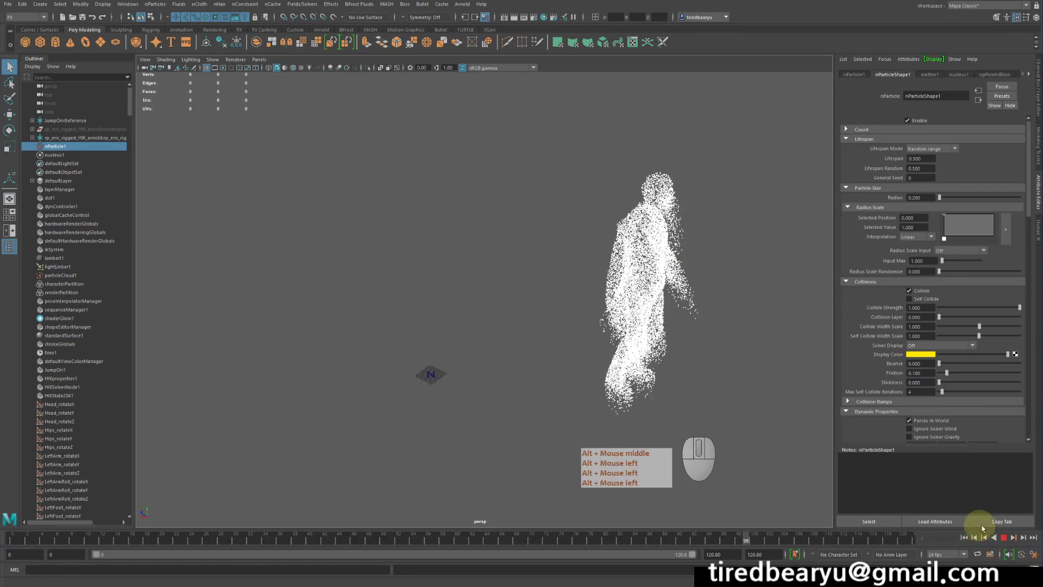
Step: Stop playback at frame 111 and examine the body-shaped particles up close and from several angles
left_click(1004, 537)
left_click_drag(659, 366, 673, 364, "alt")
right_click_drag(674, 364, 705, 361, "alt")
middle_click_drag(705, 361, 647, 316, "alt")
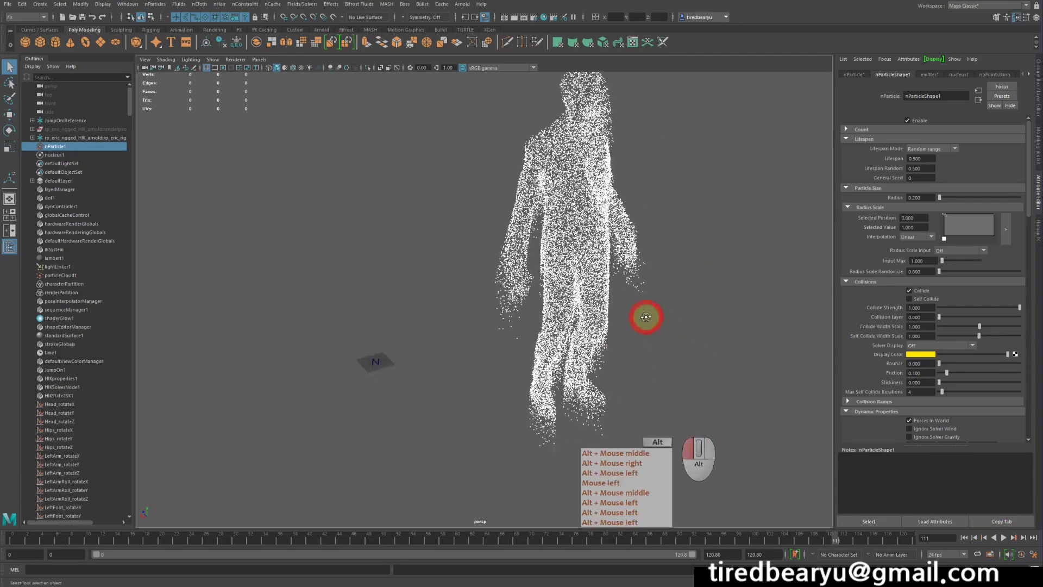
left_click_drag(647, 317, 624, 312, "alt")
middle_click_drag(624, 312, 666, 315, "alt")
right_click_drag(666, 314, 632, 287, "alt")
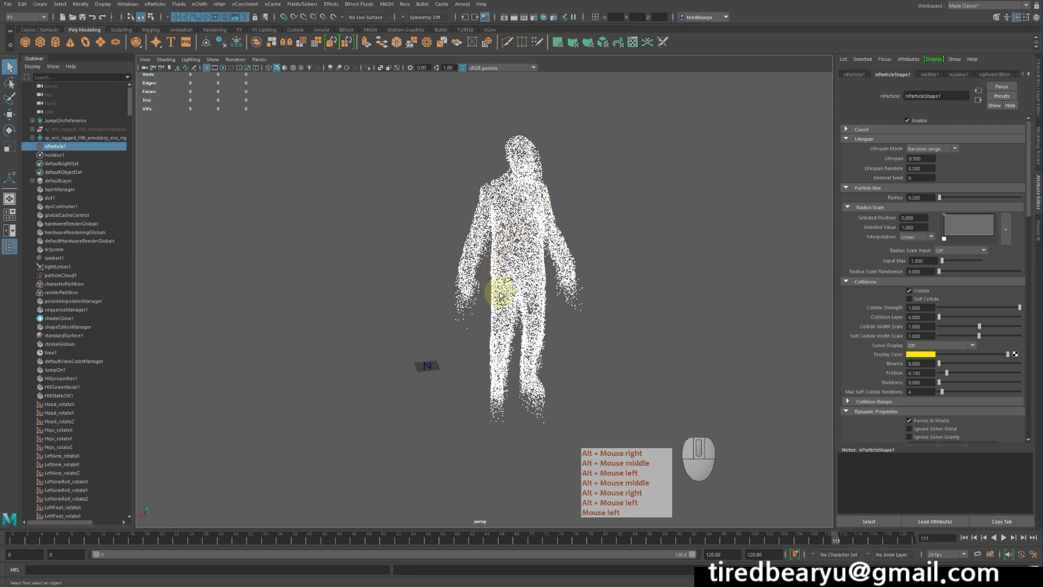
left_click_drag(496, 301, 511, 295, "alt")
middle_click_drag(511, 295, 493, 319, "alt")
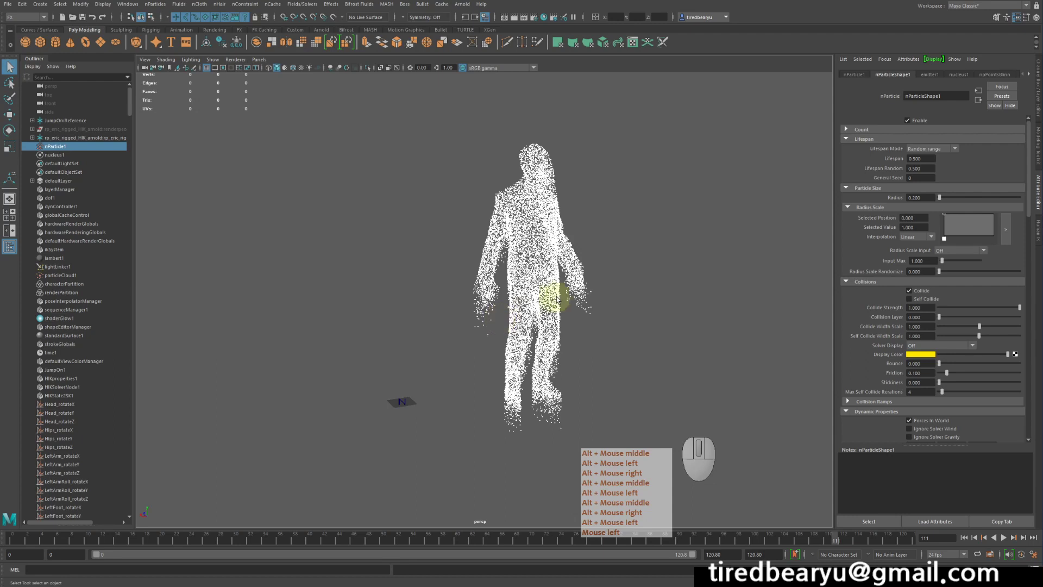
Step: Unhide the character's body mesh and make it a passive collider
left_click(81, 130)
key("h")
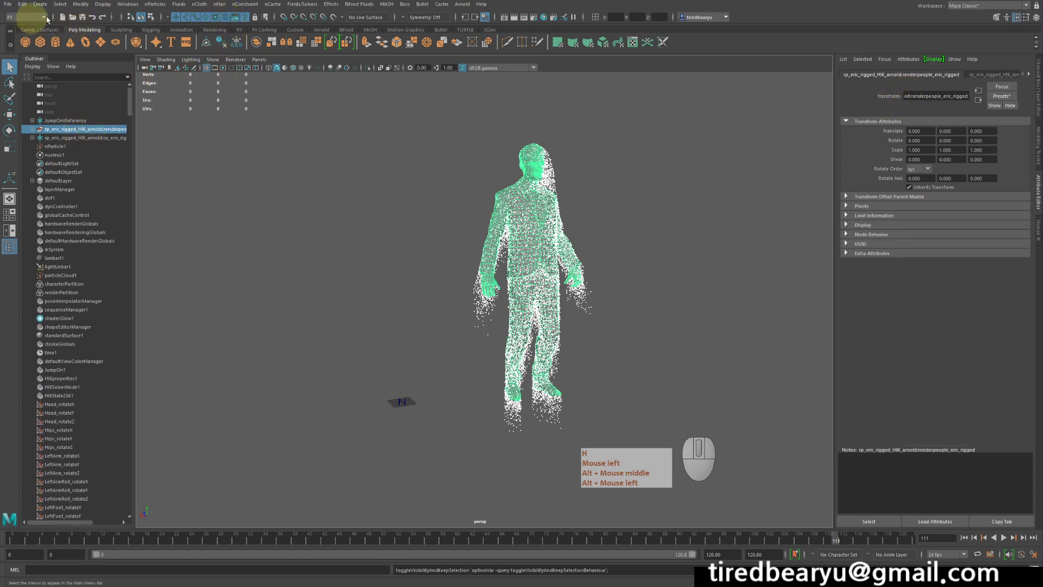
left_click(199, 4)
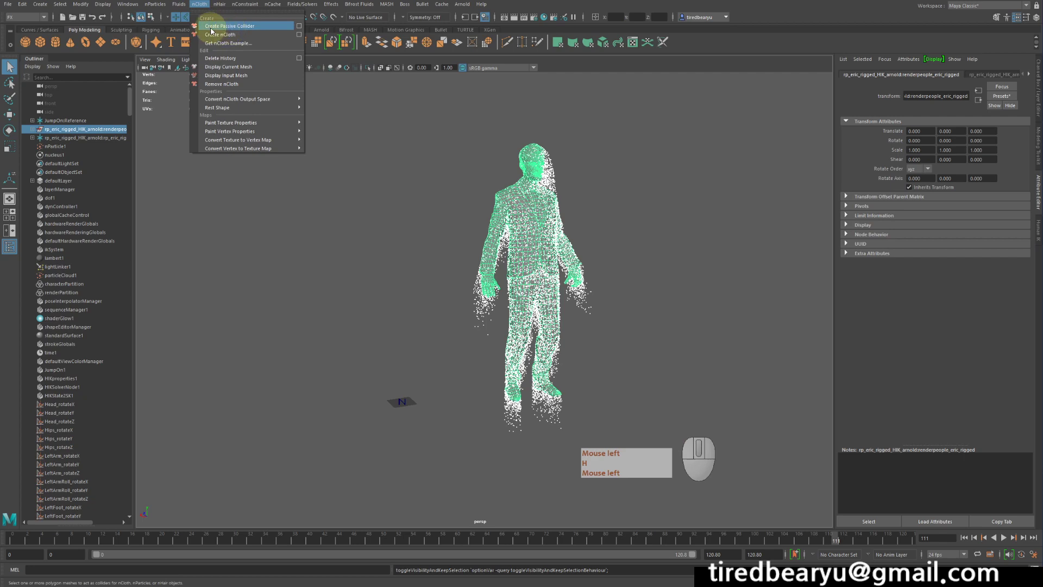
left_click(235, 31)
Step: Play the simulation from the start, stop it at frame 9, and inspect how the particles collide with the body
left_click_drag(535, 204, 570, 232, "alt")
left_click(964, 538)
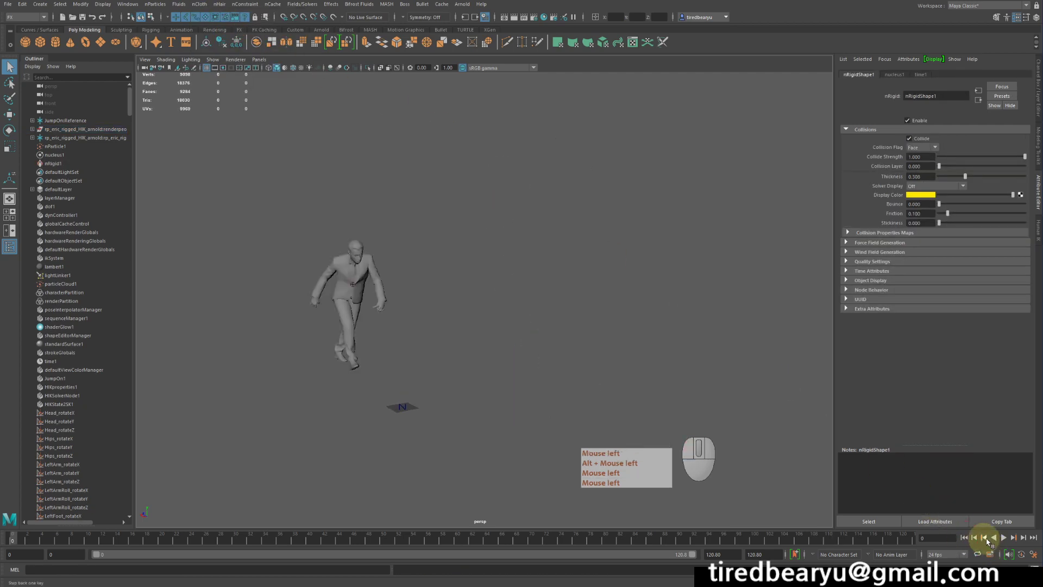
left_click(1005, 538)
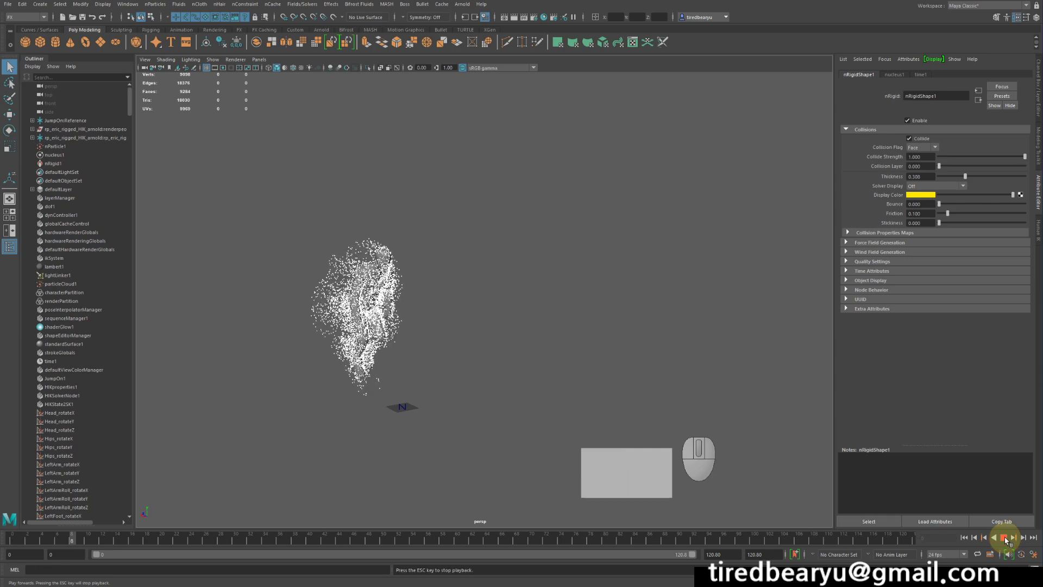
left_click(1005, 539)
left_click_drag(454, 303, 482, 299, "alt")
middle_click_drag(482, 299, 600, 281, "alt")
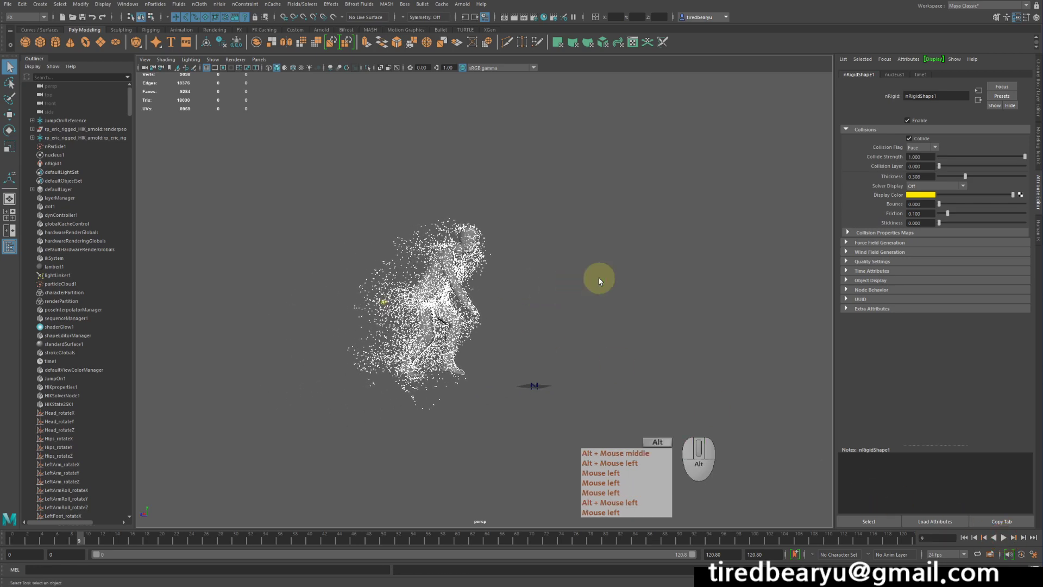
left_click_drag(600, 281, 503, 268, "alt")
Step: Continue the simulation to frame 14, examine the scattered particles around the body, and return to the first frame
left_click(1005, 538)
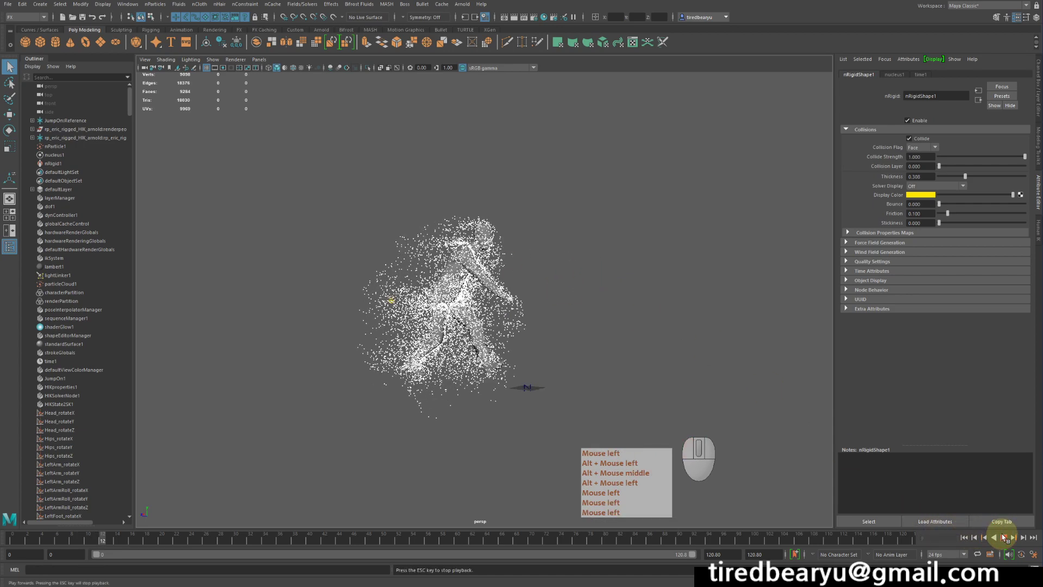
left_click(621, 343, "alt")
left_click_drag(621, 344, 549, 270, "alt")
right_click_drag(560, 270, 524, 275, "alt")
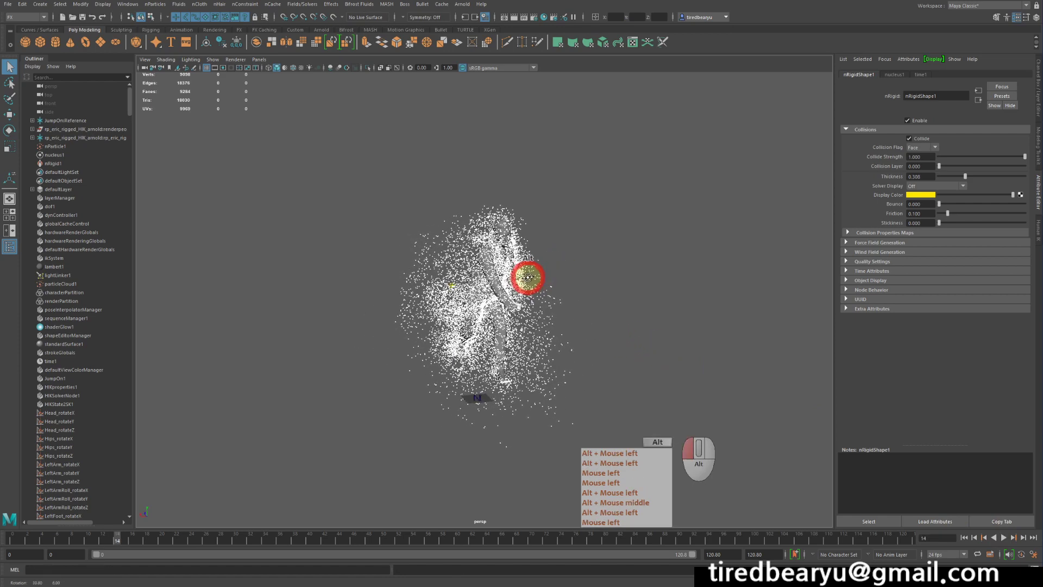
left_click_drag(524, 275, 549, 277, "alt")
left_click(964, 537)
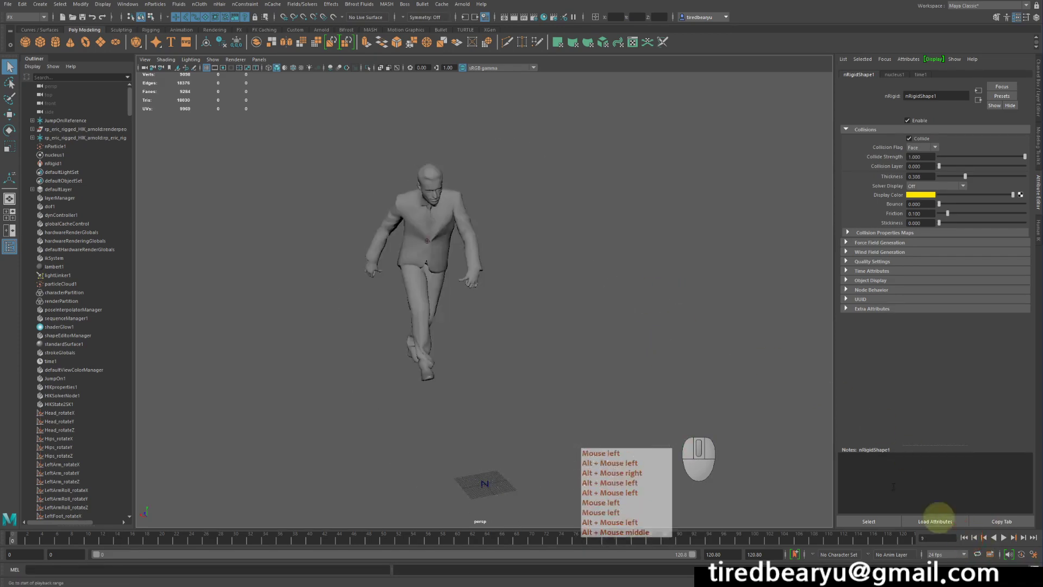
Step: Display the Collision Thickness of the body's nRigid collider in the viewport and examine it from several angles
middle_click_drag(435, 283, 470, 226, "alt")
left_click(456, 254)
left_click_drag(456, 255, 489, 250, "alt")
right_click_drag(489, 250, 512, 244, "alt")
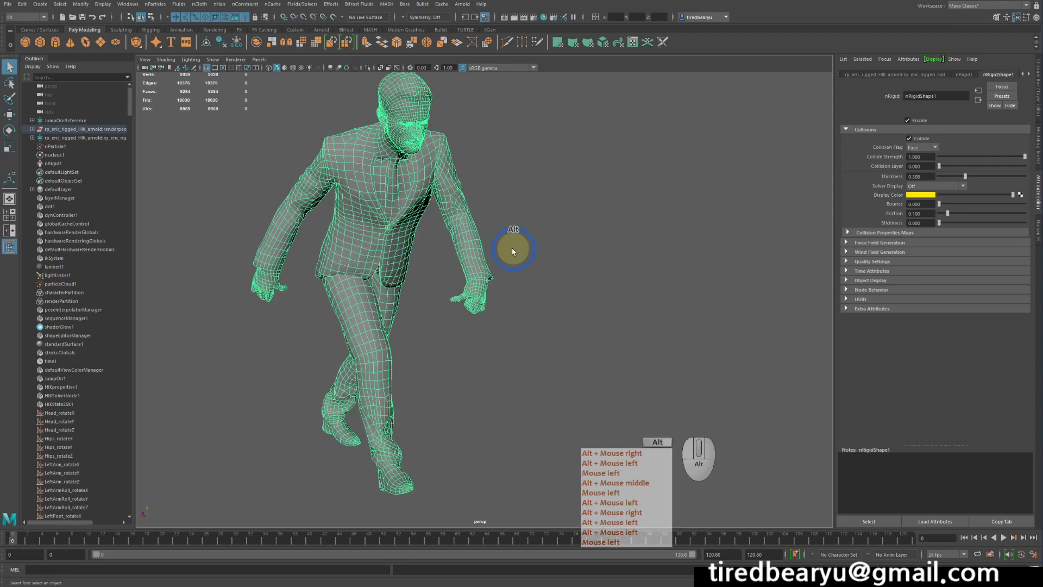
middle_click_drag(512, 244, 544, 239, "alt")
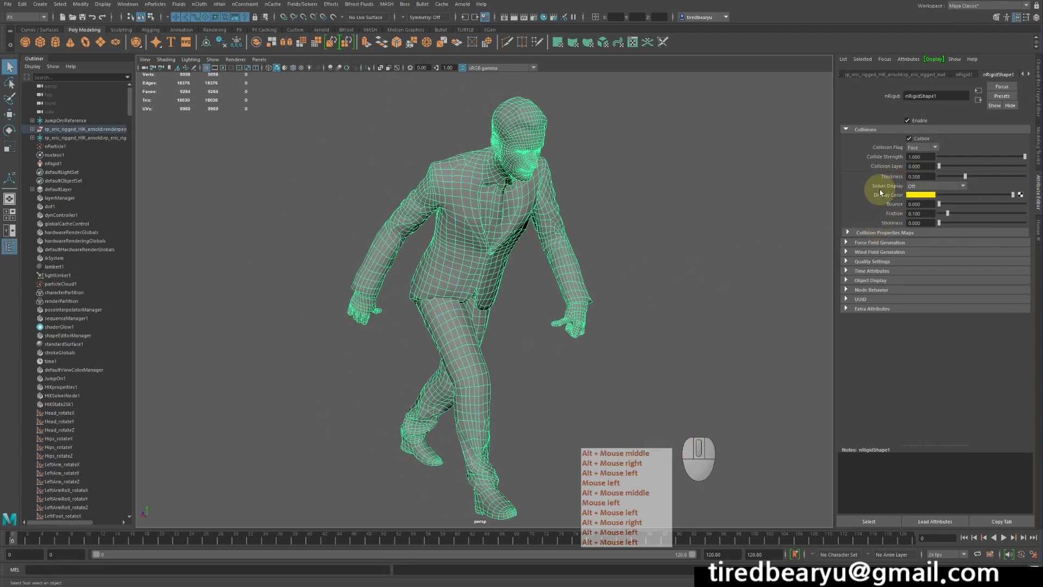
left_click(923, 185)
left_click(928, 206)
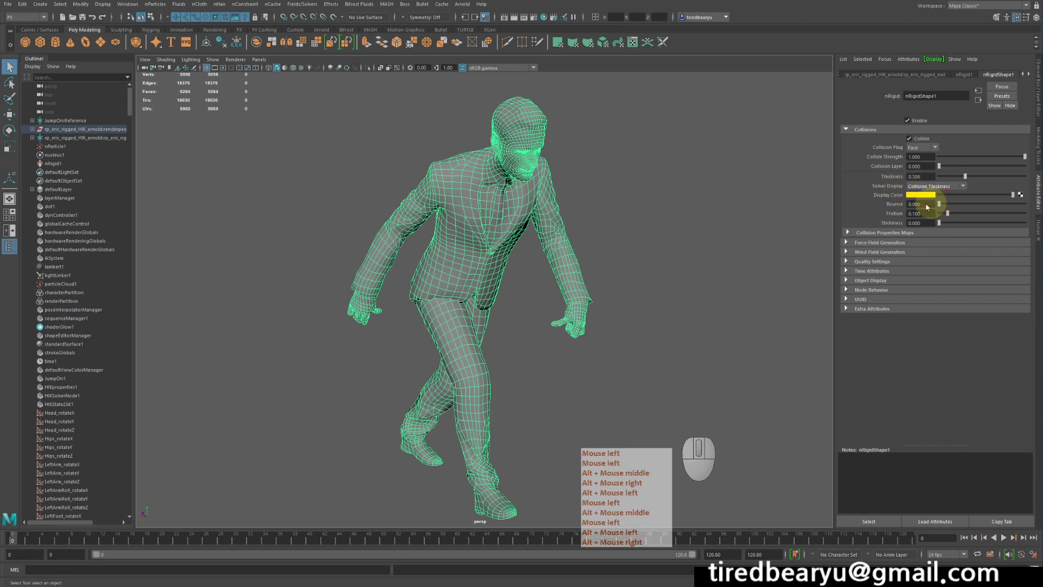
left_click_drag(533, 227, 578, 223, "alt")
middle_click_drag(578, 223, 675, 226, "alt")
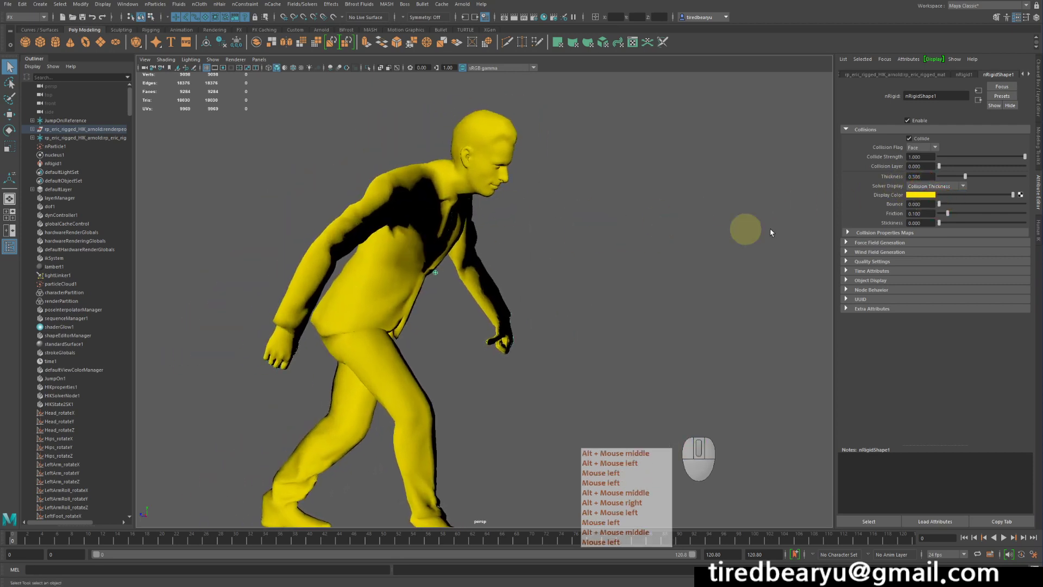
left_click_drag(772, 233, 619, 232, "alt")
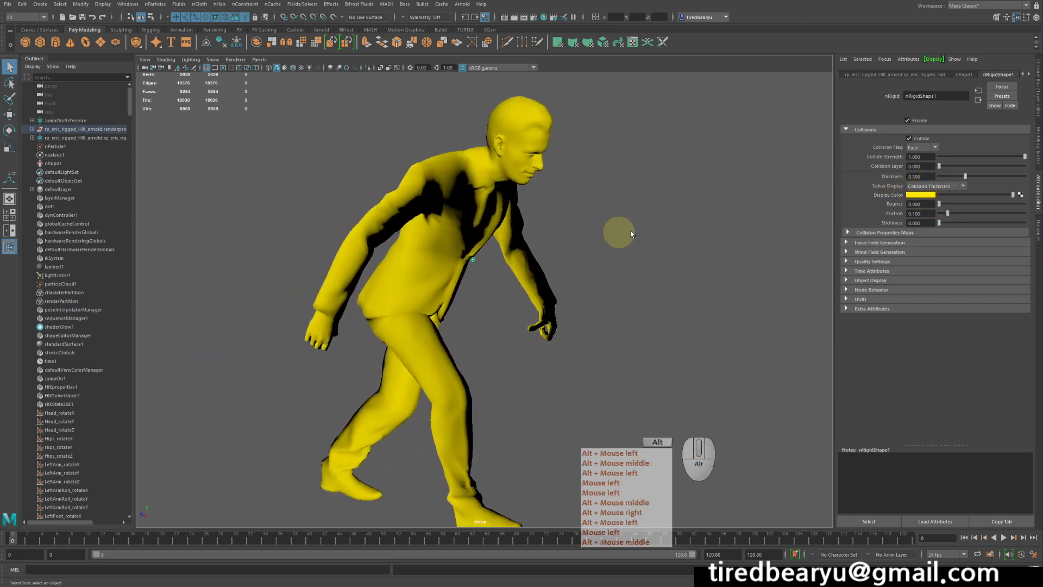
Step: Turn off the body collider's Solver Display and set its collision Thickness to 0.001
mouse_move(947, 180)
left_mouse_down()
mouse_move(933, 179)
mouse_move(1030, 183)
mouse_move(920, 179)
mouse_move(955, 186)
mouse_move(940, 190)
left_mouse_up()
left_click(941, 190)
left_click(937, 195)
left_click(930, 176)
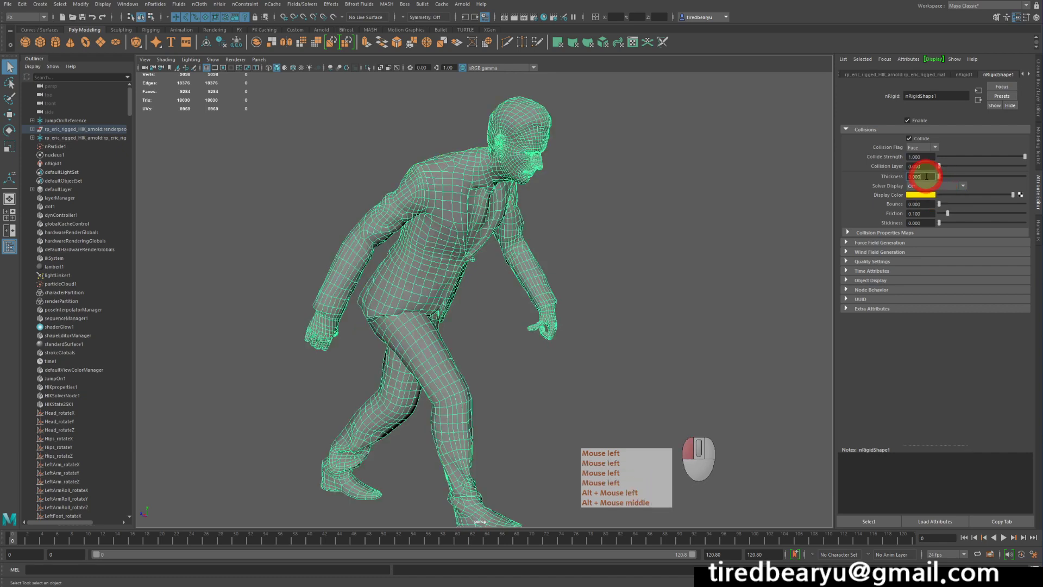
key("BackSpace")
type("1")
key("Return")
Step: Play the simulation from the start, stop it at frame 6, and inspect the particles around the body
left_click_drag(574, 332, 589, 345, "alt")
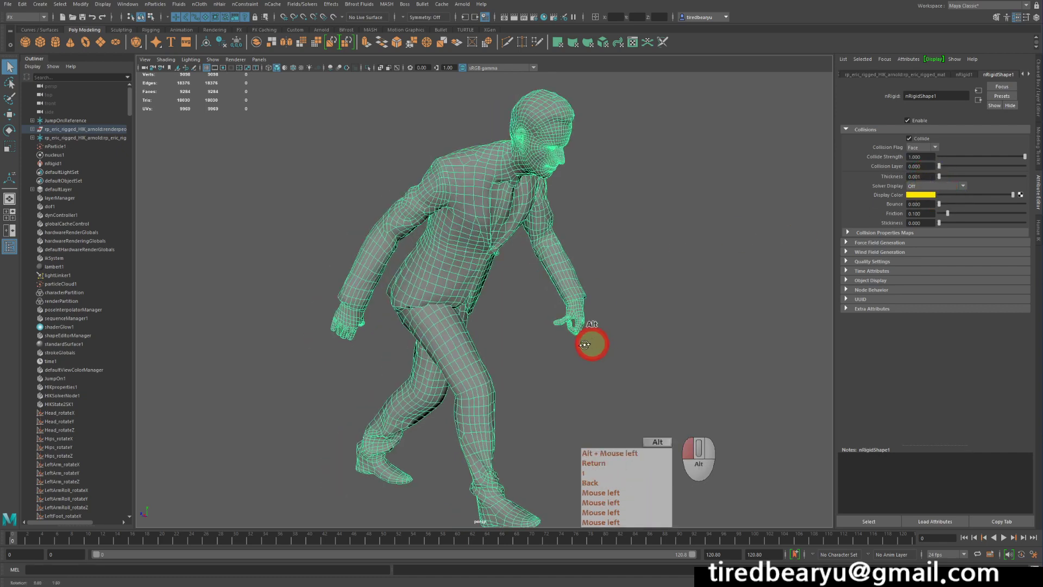
right_click_drag(589, 344, 525, 323, "alt")
middle_click_drag(525, 323, 478, 319, "alt")
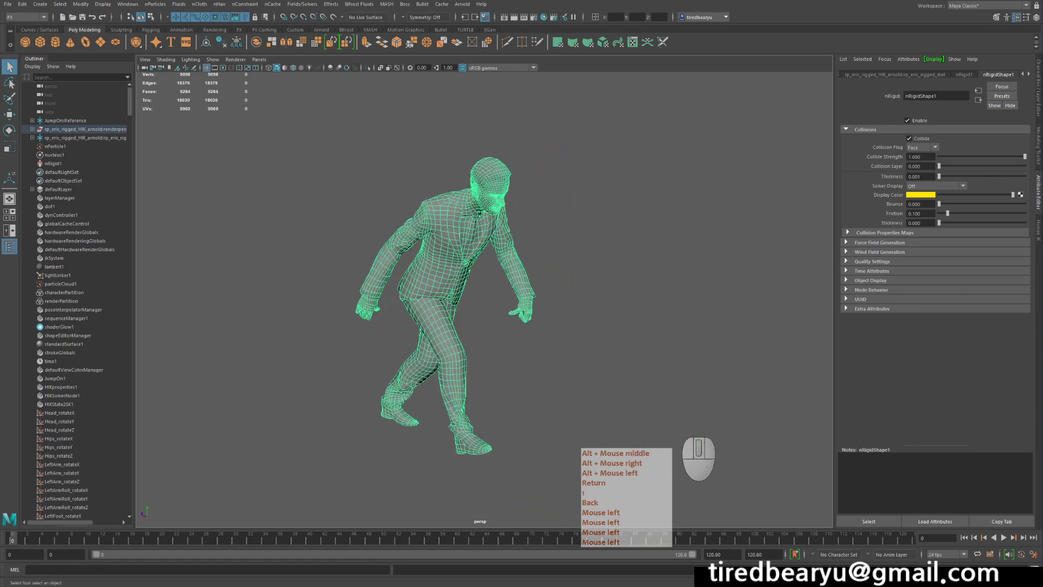
left_click(965, 538)
left_click(1004, 538)
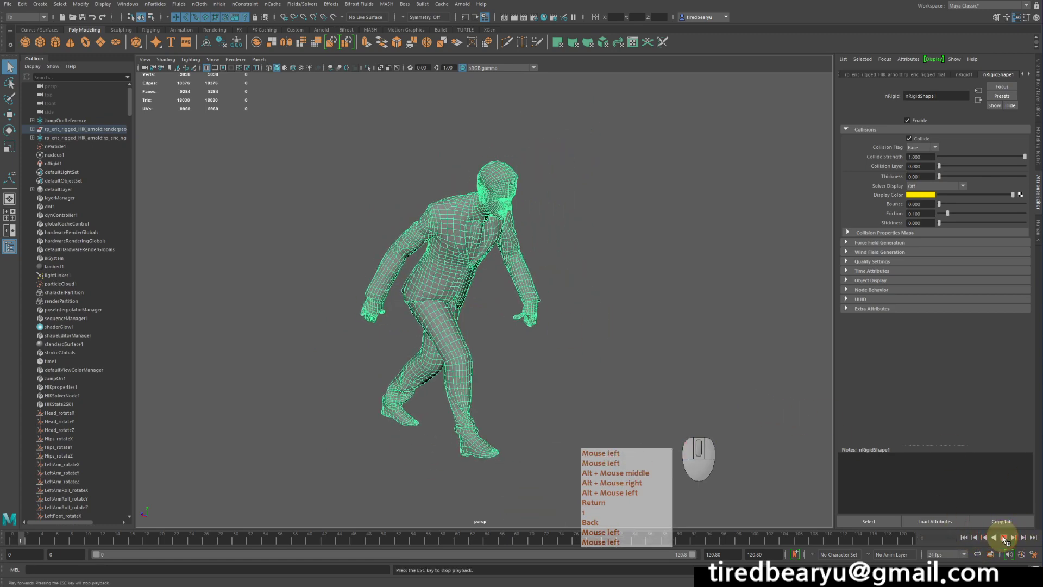
left_click(740, 391)
middle_click_drag(675, 341, 591, 298, "alt")
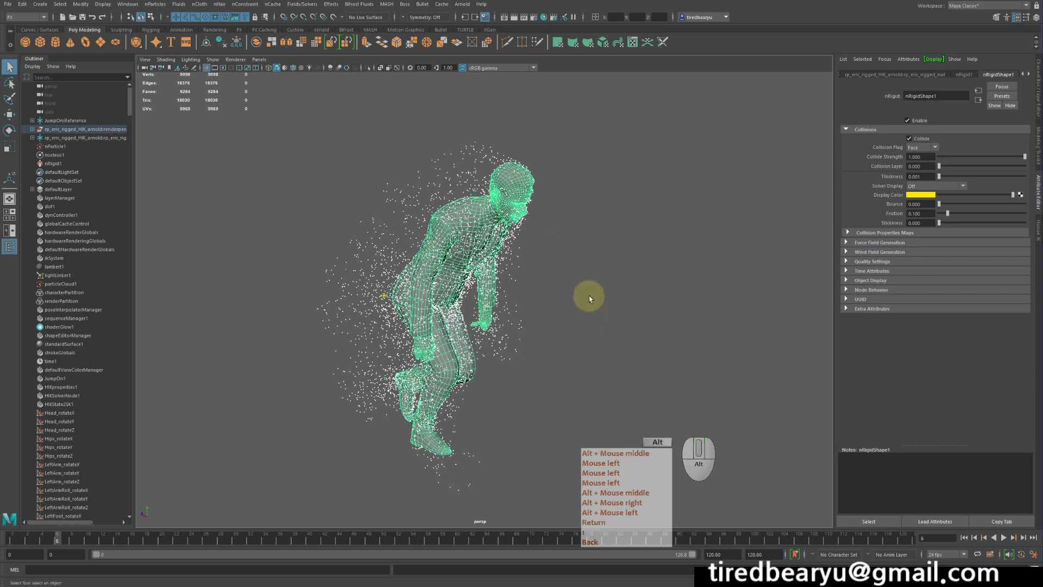
Step: Set the nParticle object's Collide Width Scale to 0.01
left_click(1003, 539)
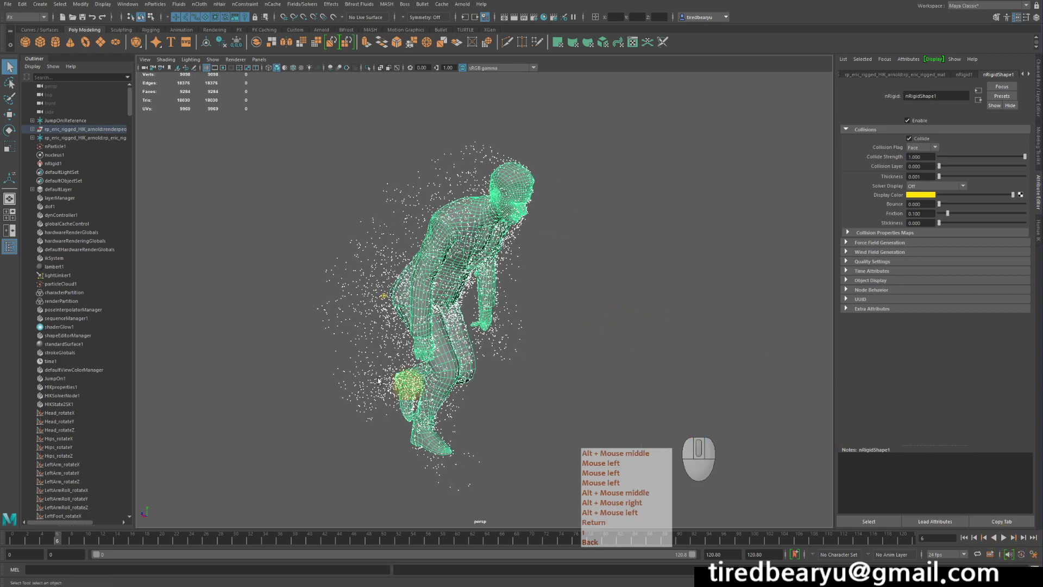
left_click(372, 298)
left_click(920, 288)
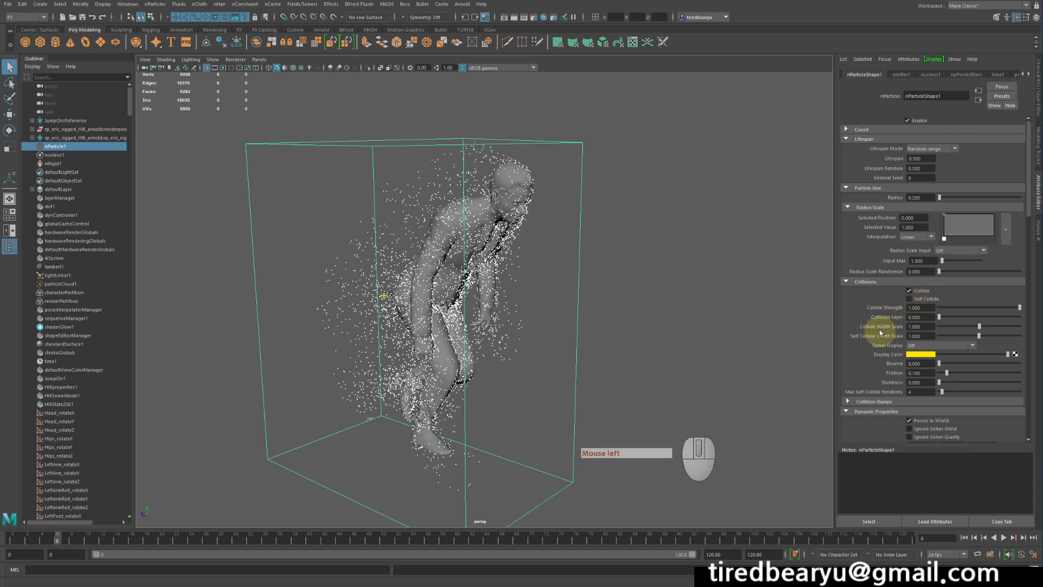
left_click(912, 327)
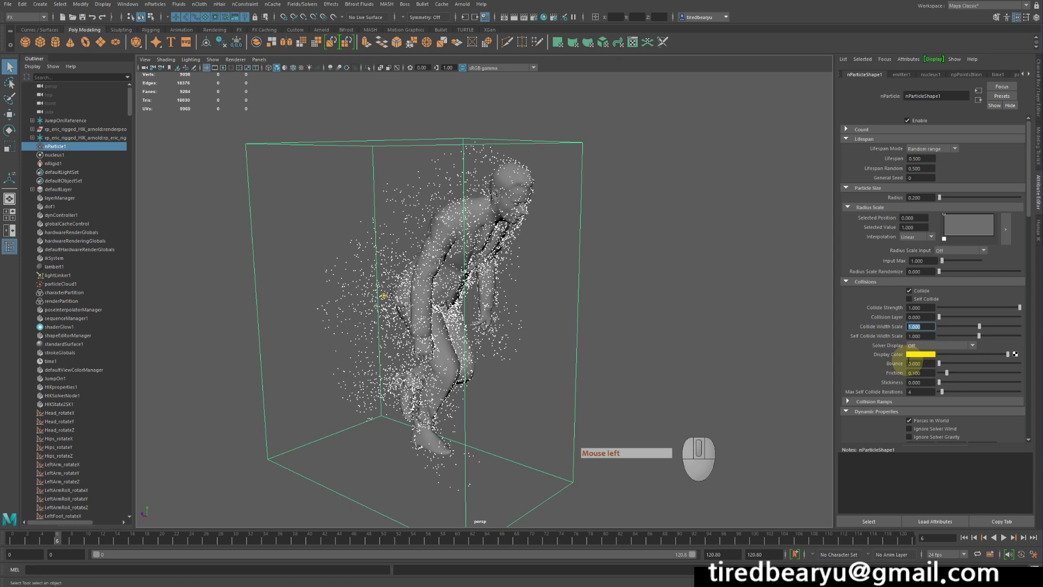
type("0.01")
key("Return")
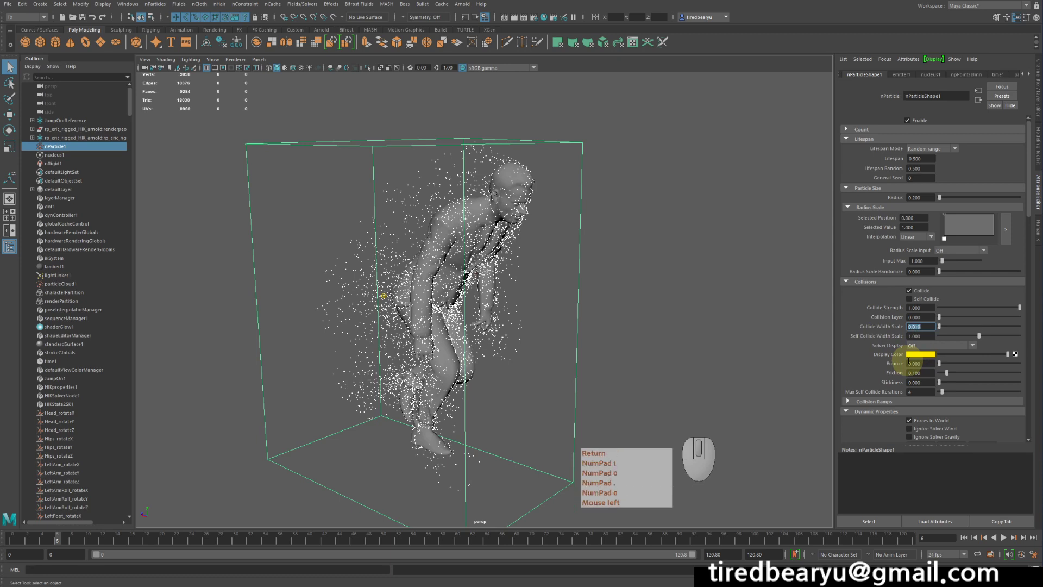
Step: Replay the simulation from the start, stop it at frame 14, and examine the particle spread from several angles
left_click(965, 538)
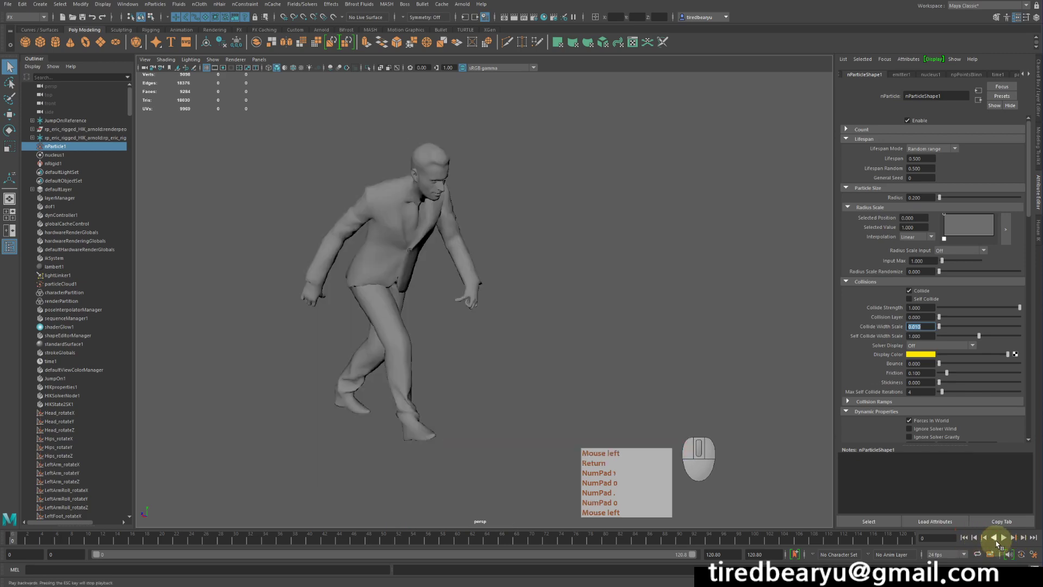
left_click(1003, 538)
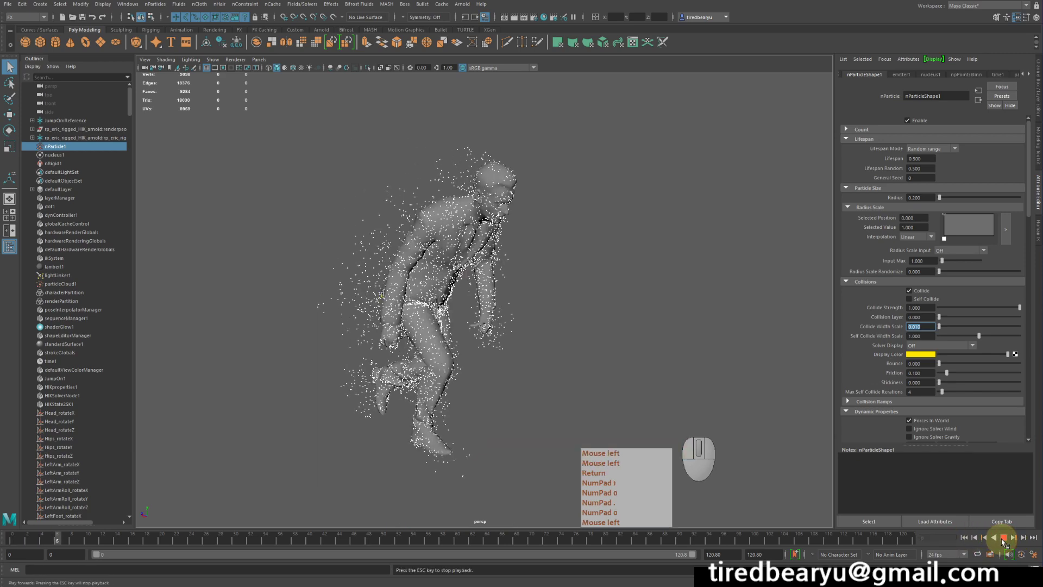
right_click(1004, 541)
left_click(1004, 542)
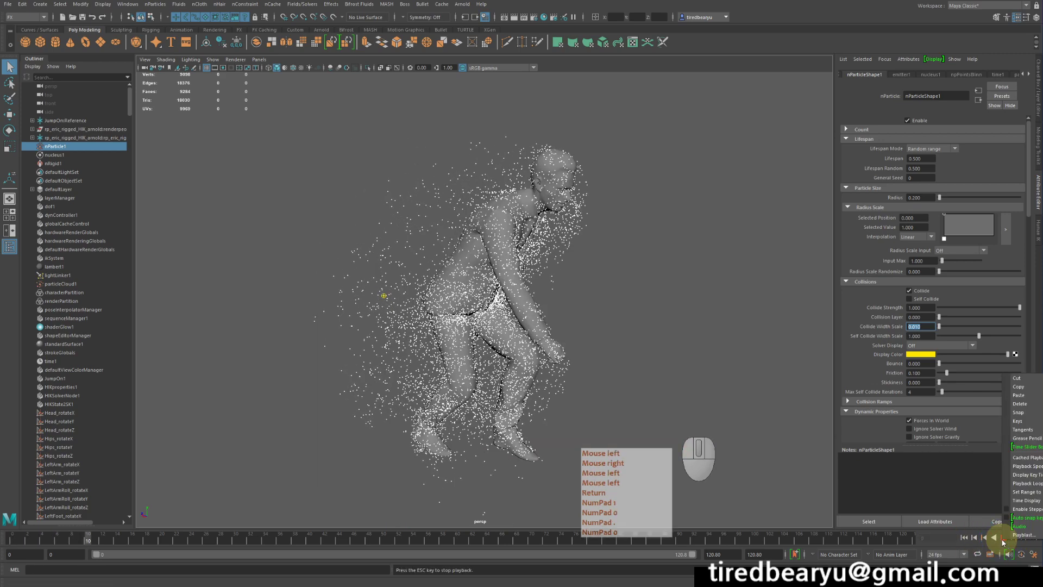
left_click(1004, 539)
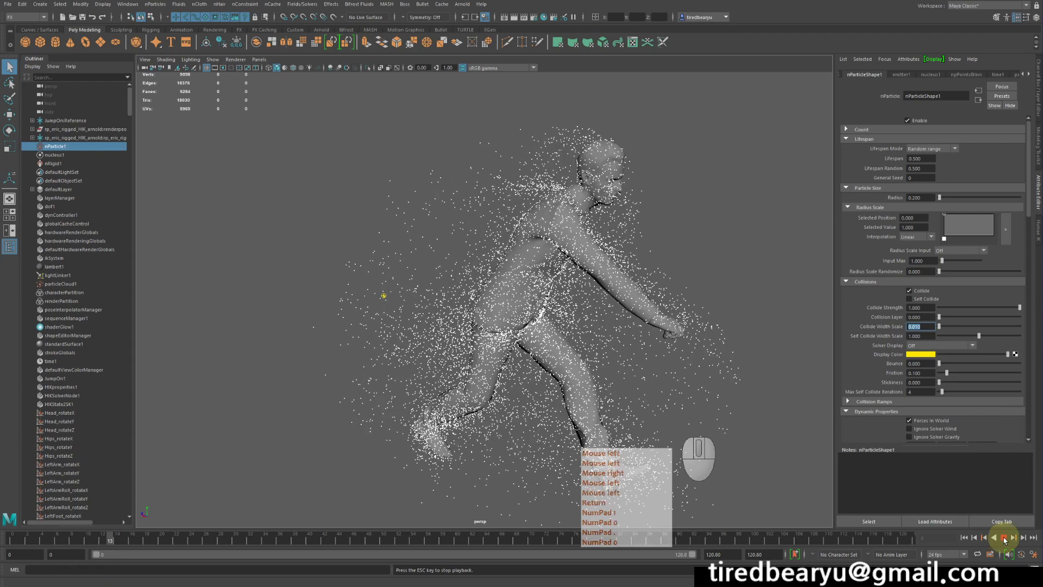
right_click_drag(707, 348, 638, 284, "alt")
mouse_move(508, 223)
left_mouse_down("alt")
mouse_move(556, 226)
mouse_move(517, 226)
left_mouse_up("alt")
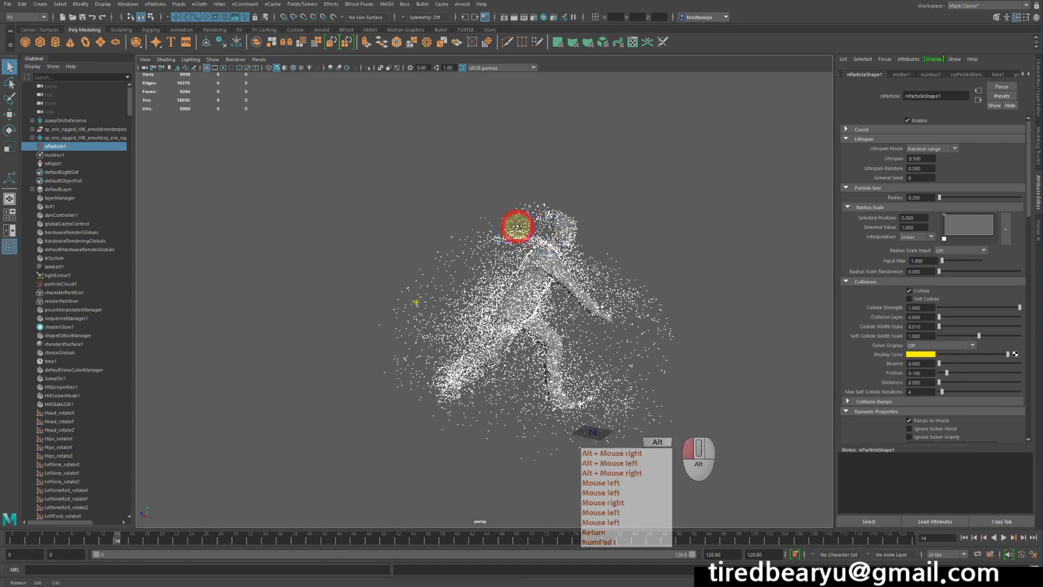
right_click_drag(517, 226, 496, 214, "alt")
left_click_drag(496, 214, 533, 226, "alt")
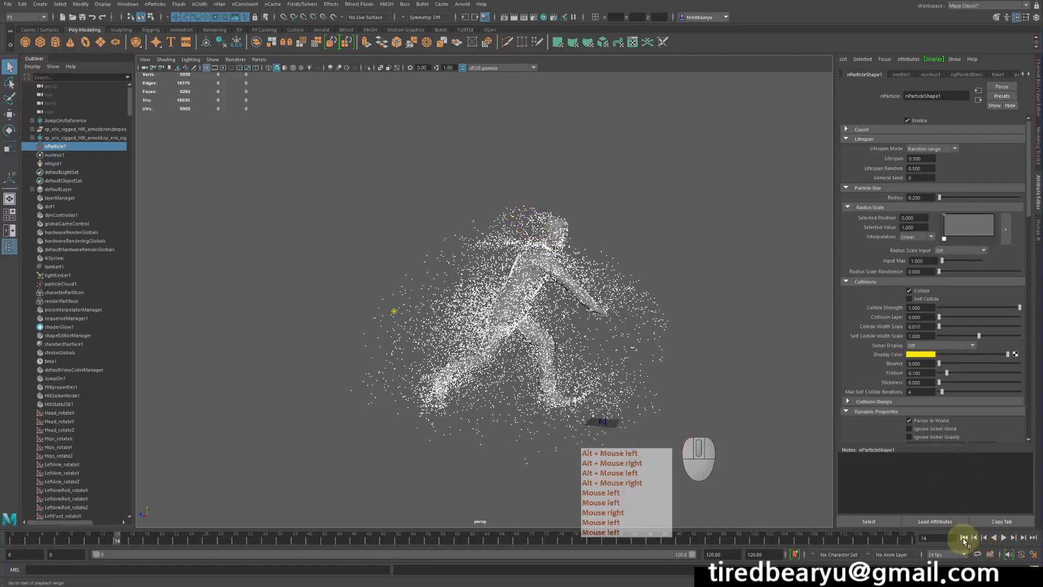
Step: Rerun the simulation with a pause at frame 8, continue to frame 13, and inspect the particles around the outstretched arm
left_click(1010, 538)
left_click(1003, 538)
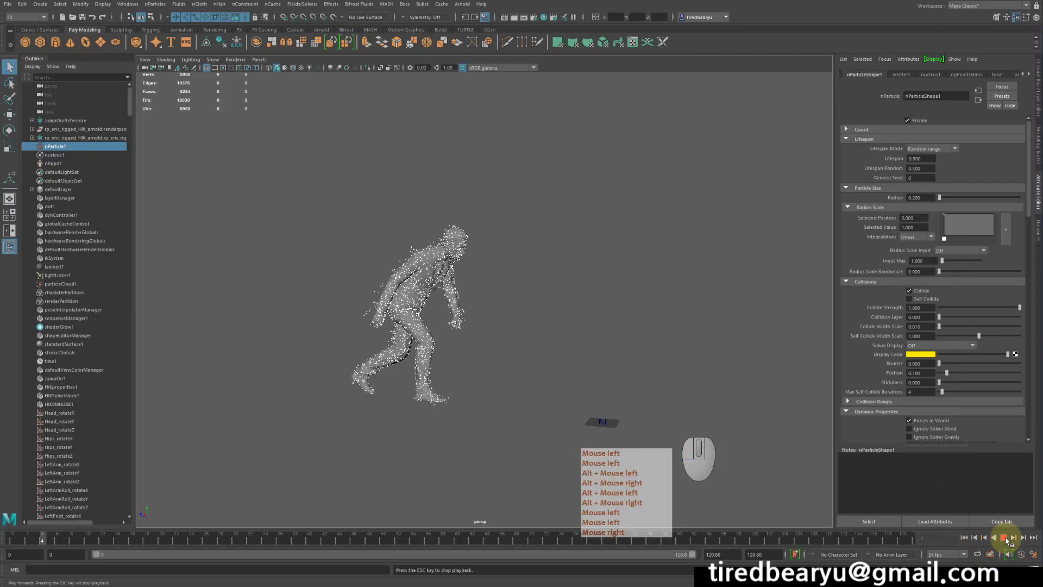
left_click(1006, 539)
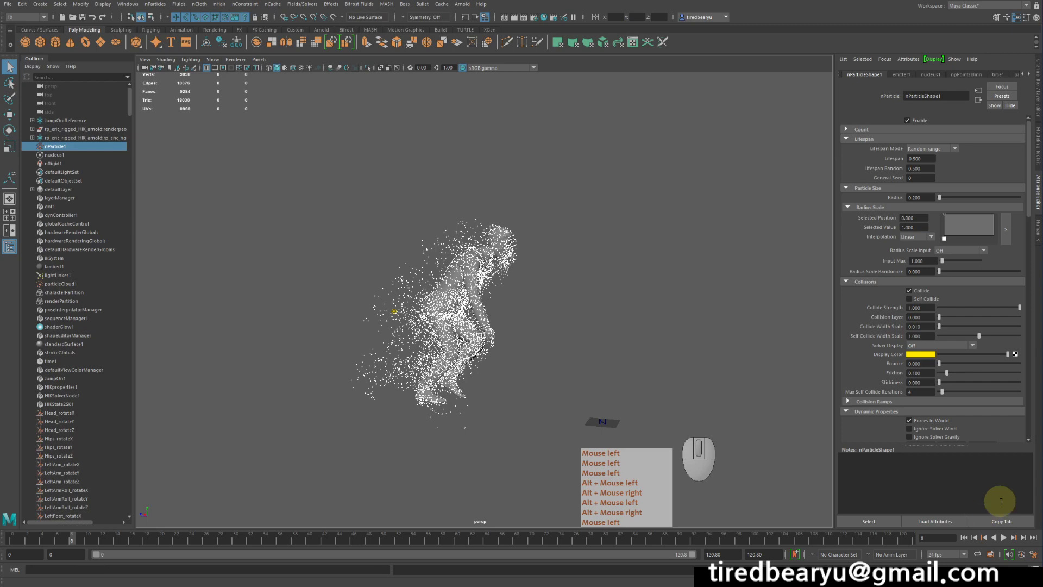
left_click(1004, 538)
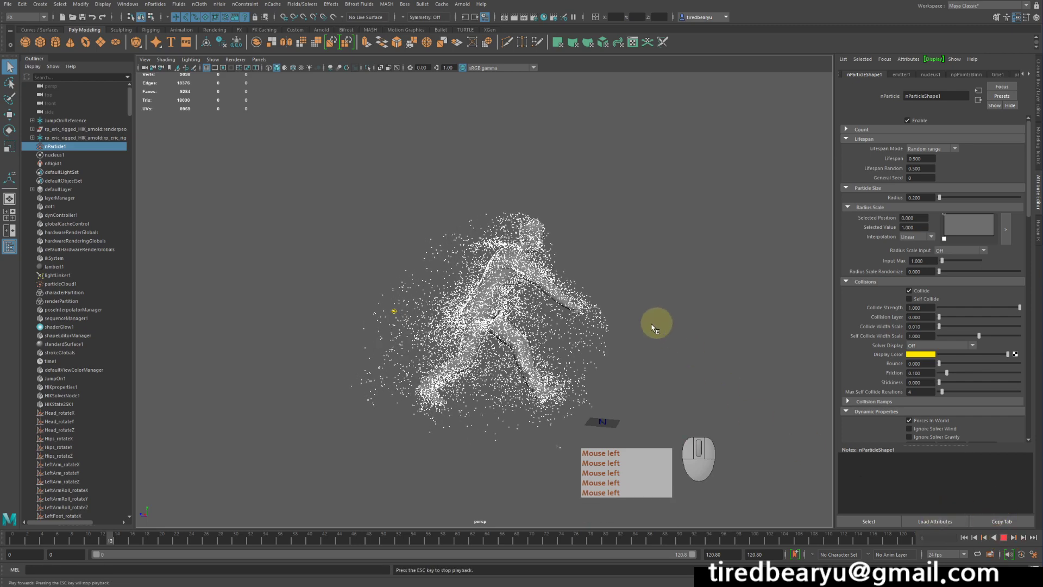
left_click_drag(582, 259, 667, 279, "alt")
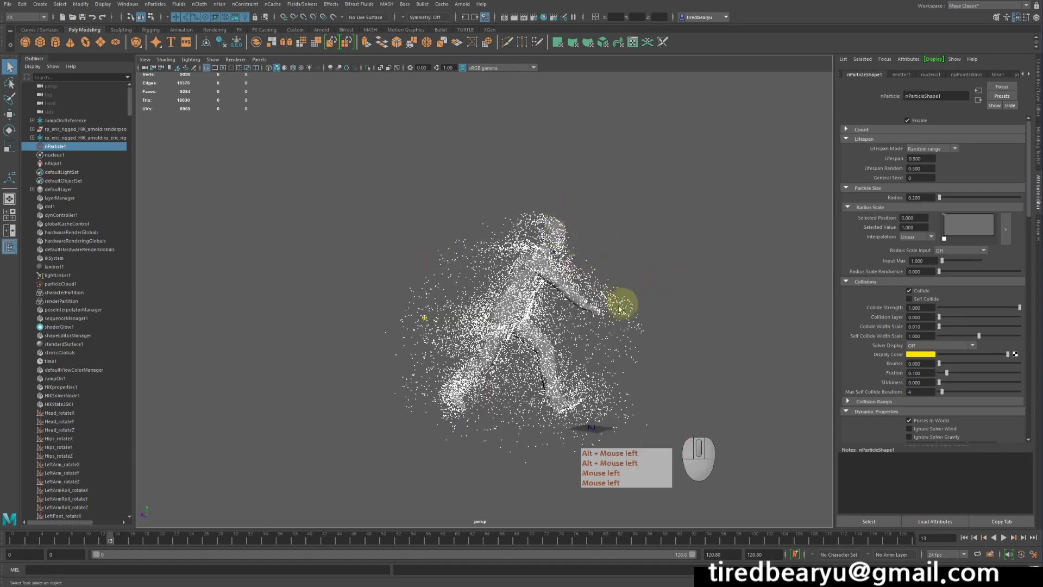
left_click_drag(586, 301, 636, 322, "alt")
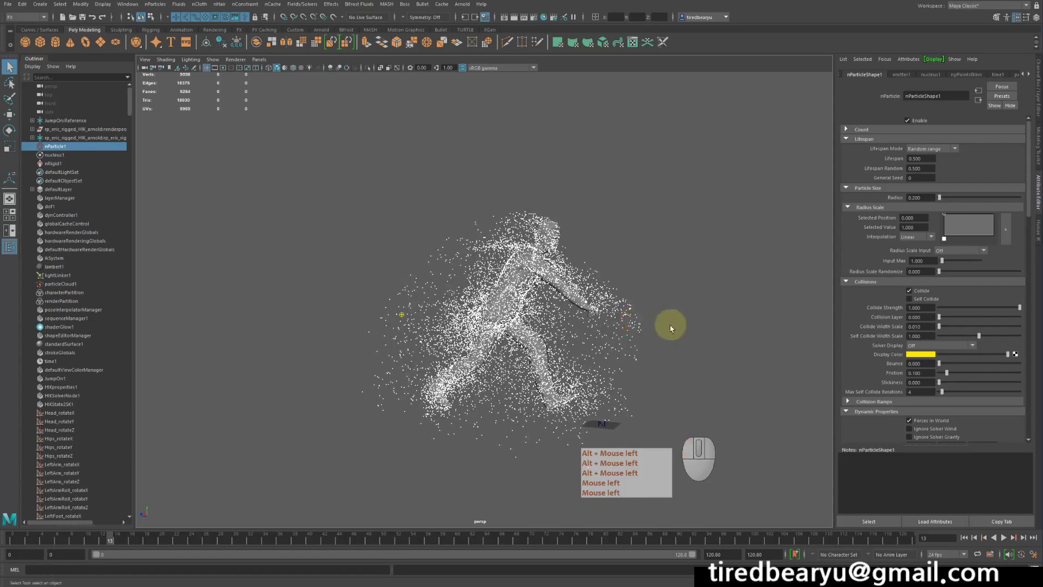
Step: Return to the first frame and play the particle simulation again up to frame 14
left_click(965, 538)
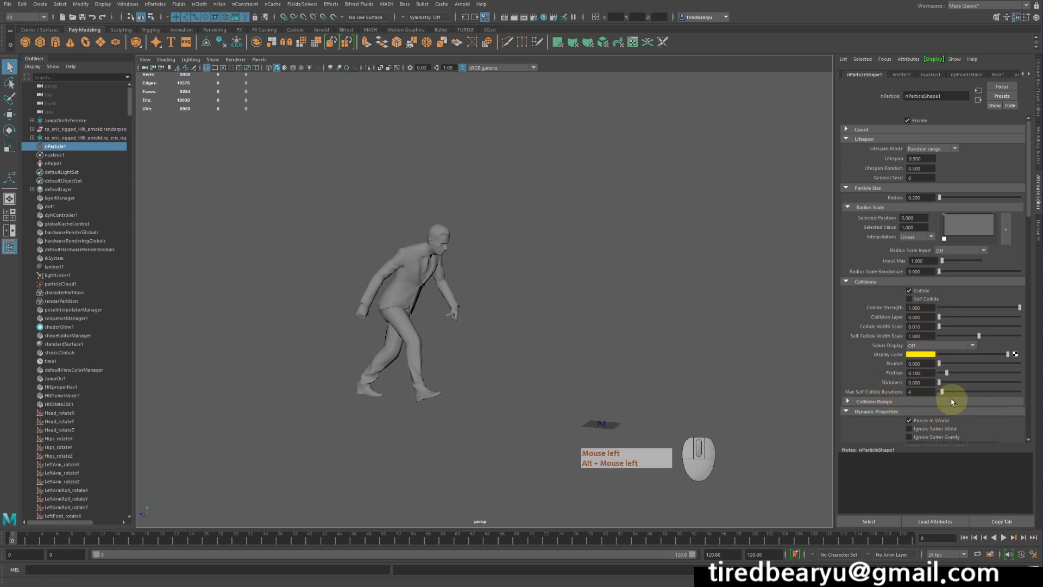
left_click(964, 538)
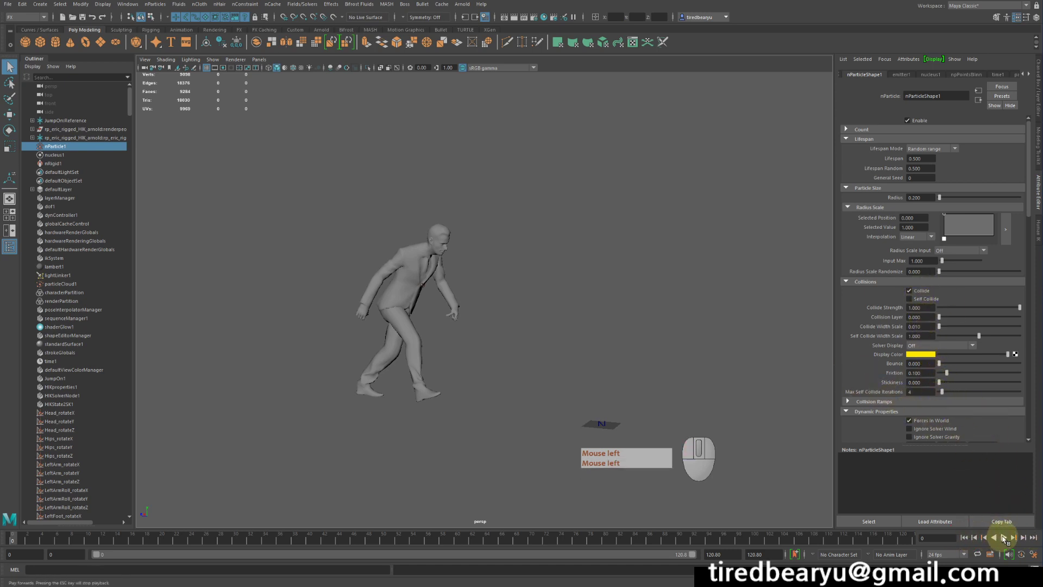
left_click(1004, 538)
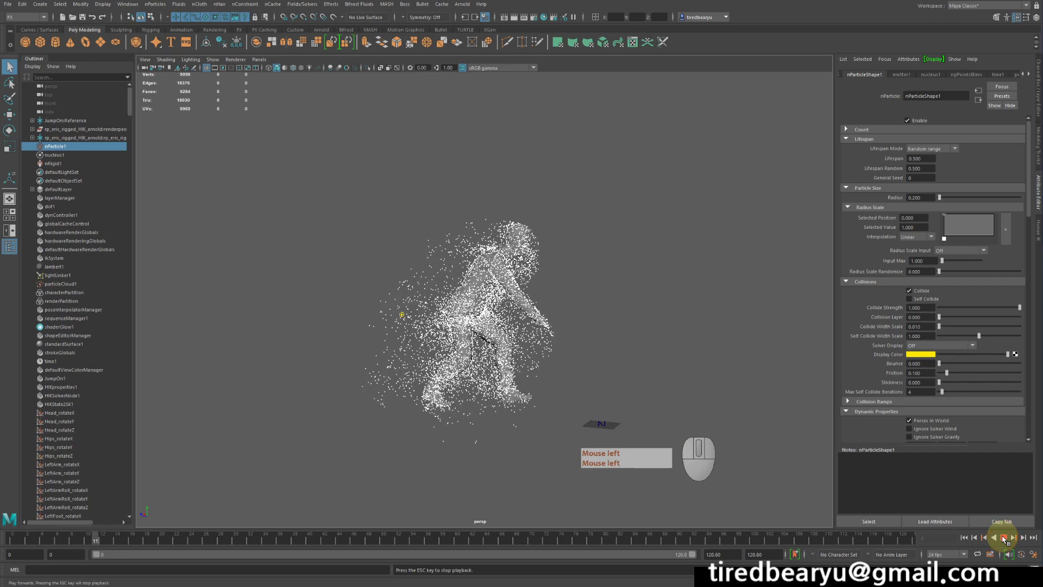
left_click(1003, 538)
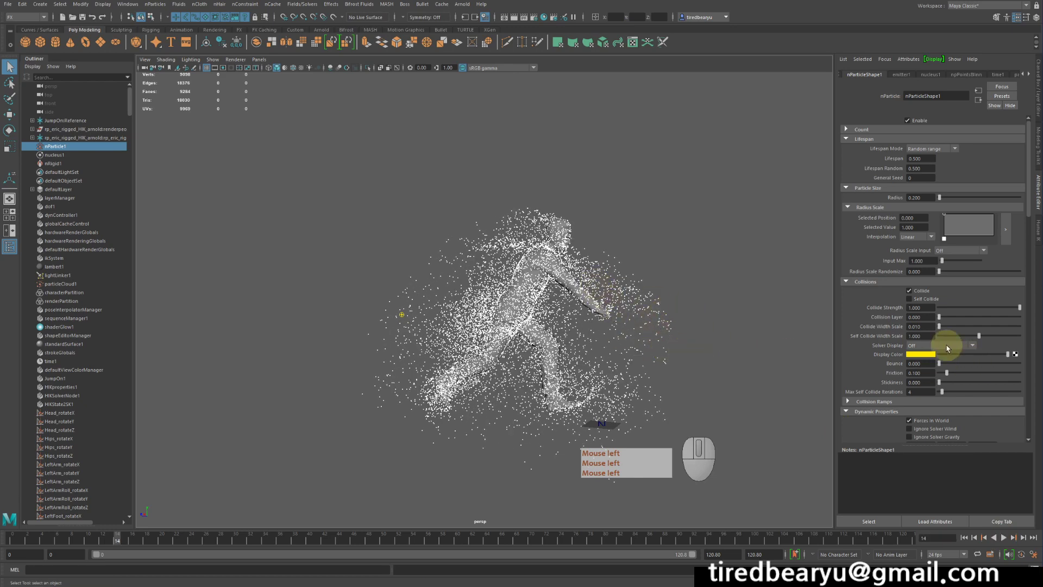
Step: Try a Conserve value of 0.441 in the nParticle's dynamic properties and replay the simulation from the start
scroll(946, 341, "down", 2)
scroll(948, 341, "up", 2)
scroll(946, 276, "down", 2)
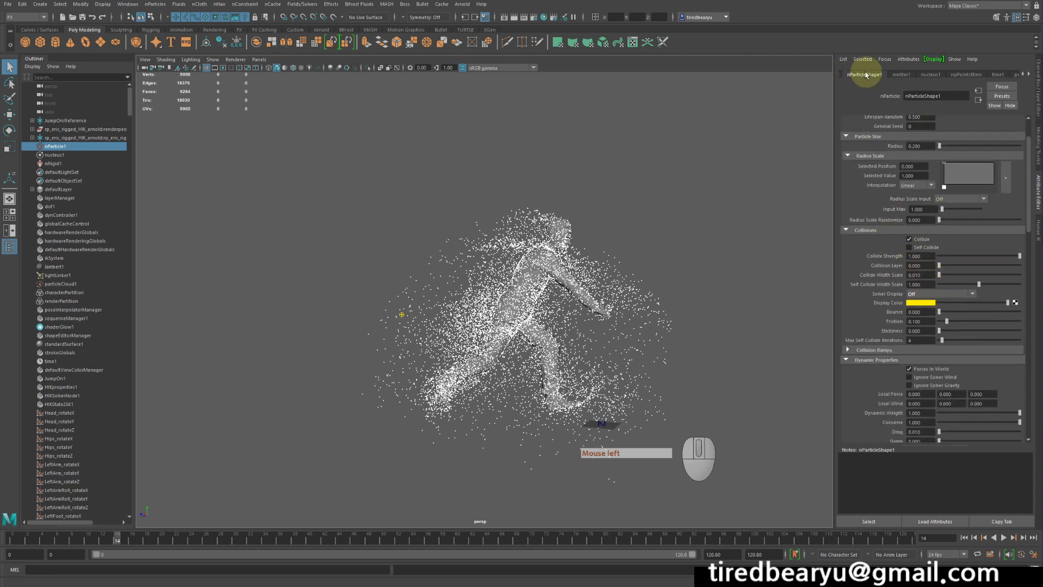
scroll(951, 298, "down", 3)
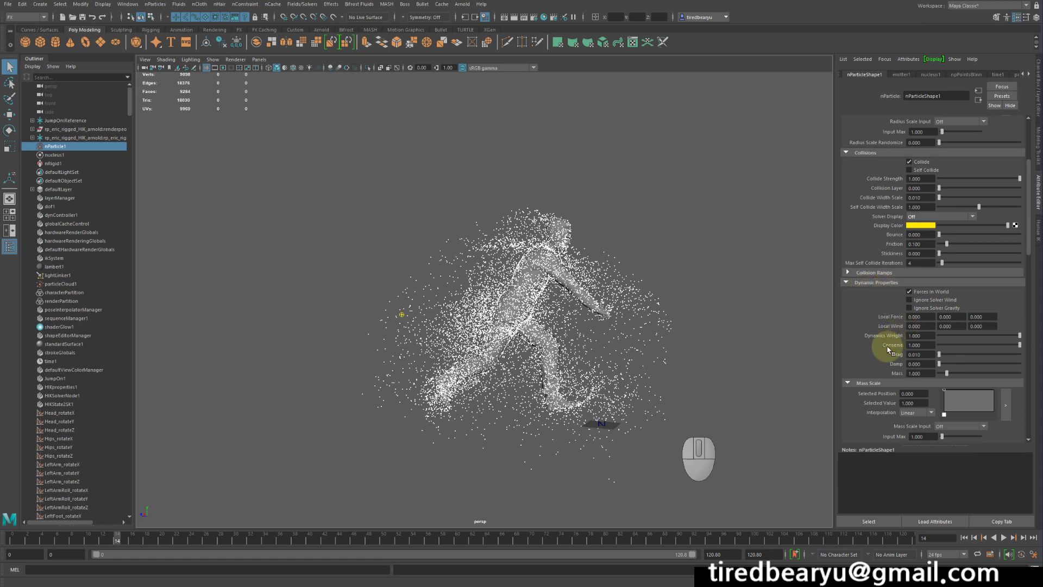
left_click(985, 346)
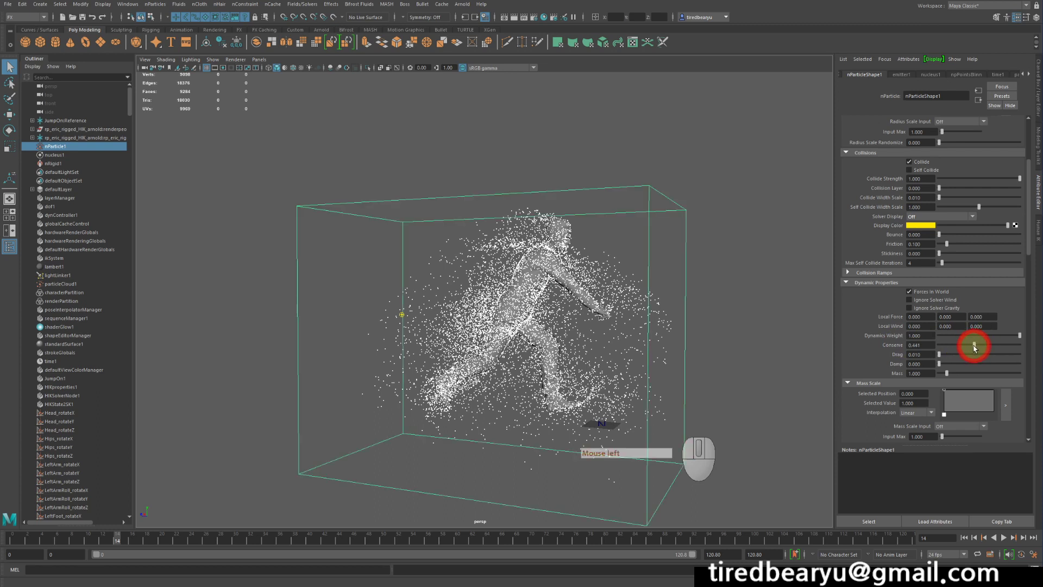
left_click(964, 538)
left_click(1003, 538)
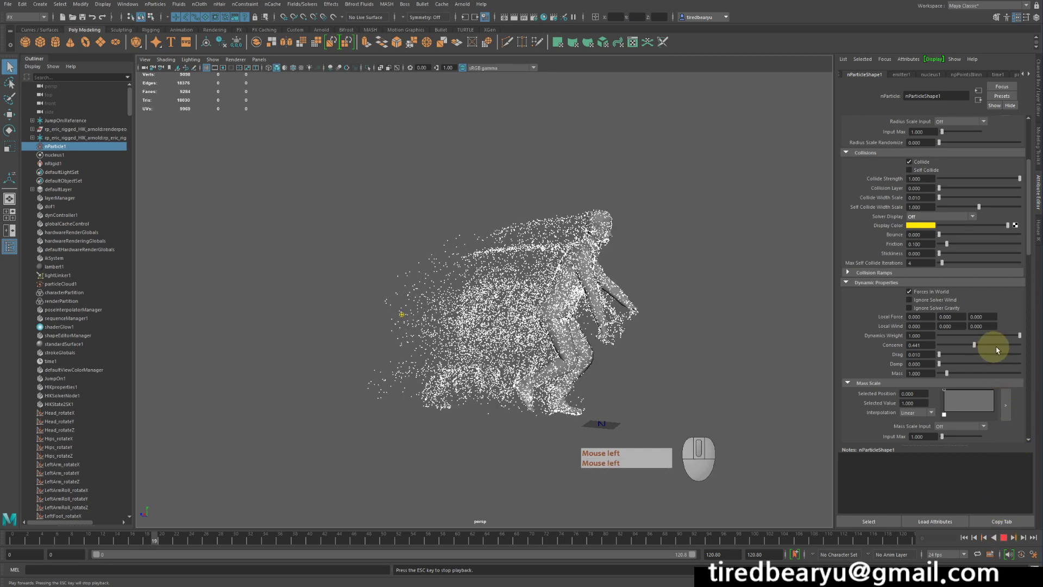
Step: Set the nParticle's Conserve to 0.806 and play the simulation from the first frame
left_click_drag(997, 347, 1005, 347)
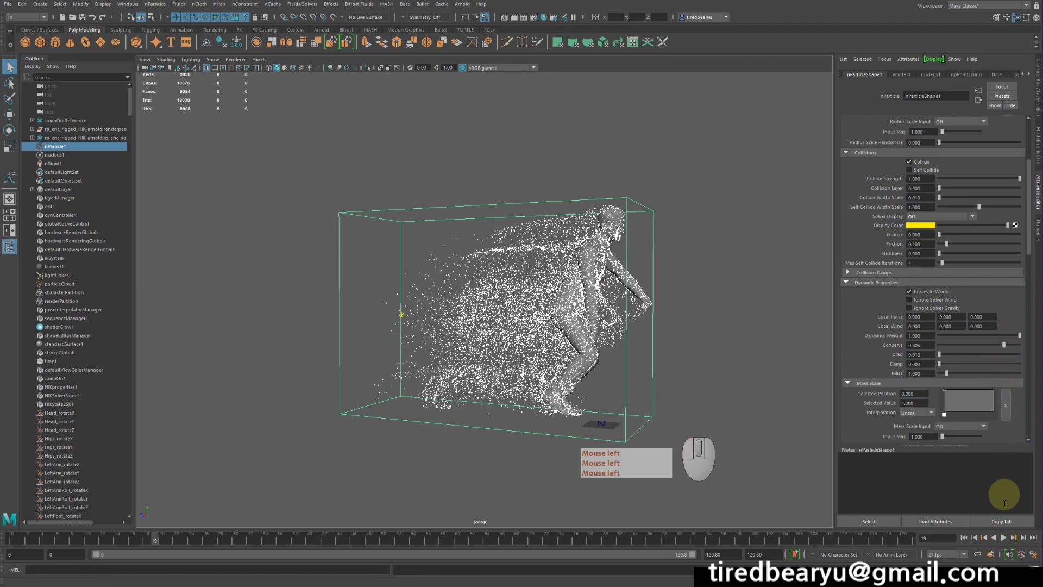
left_click(964, 537)
left_click(1003, 537)
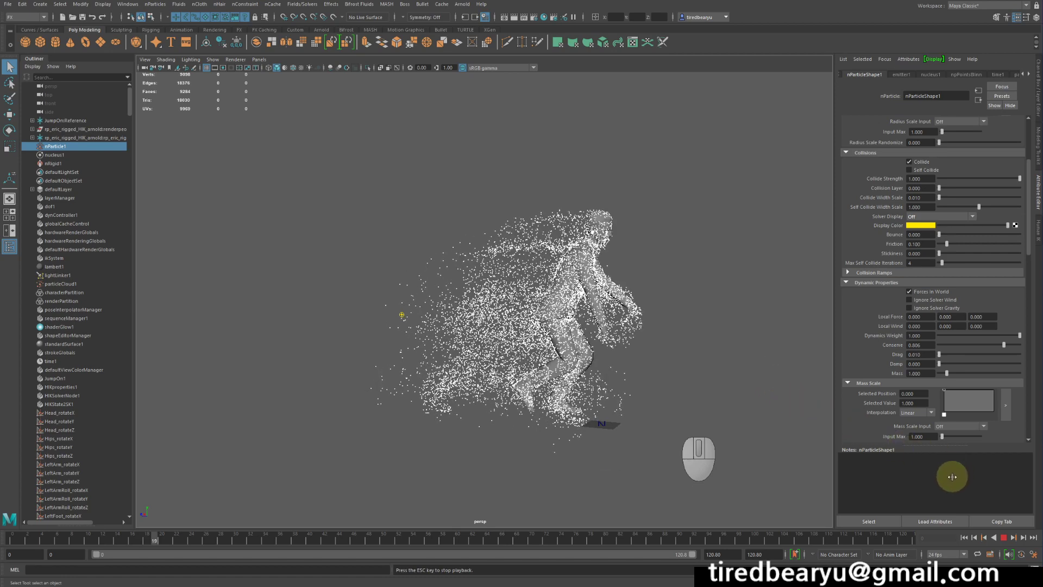
Step: Stop playback, set the nParticle's Conserve to 0.903, and replay the simulation from the first frame
left_click(1011, 508)
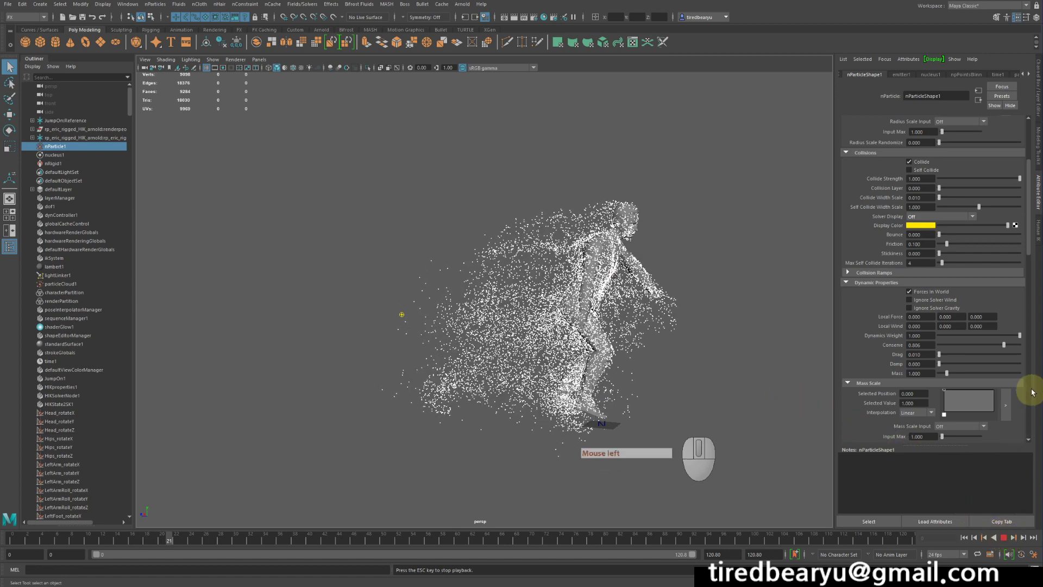
key("Escape")
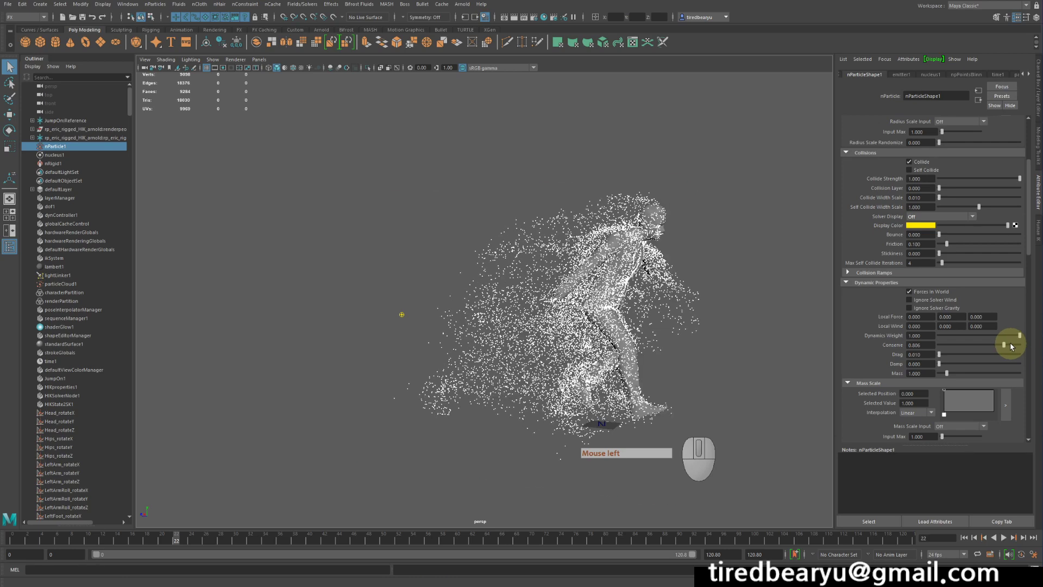
left_click(1012, 345)
left_click(963, 538)
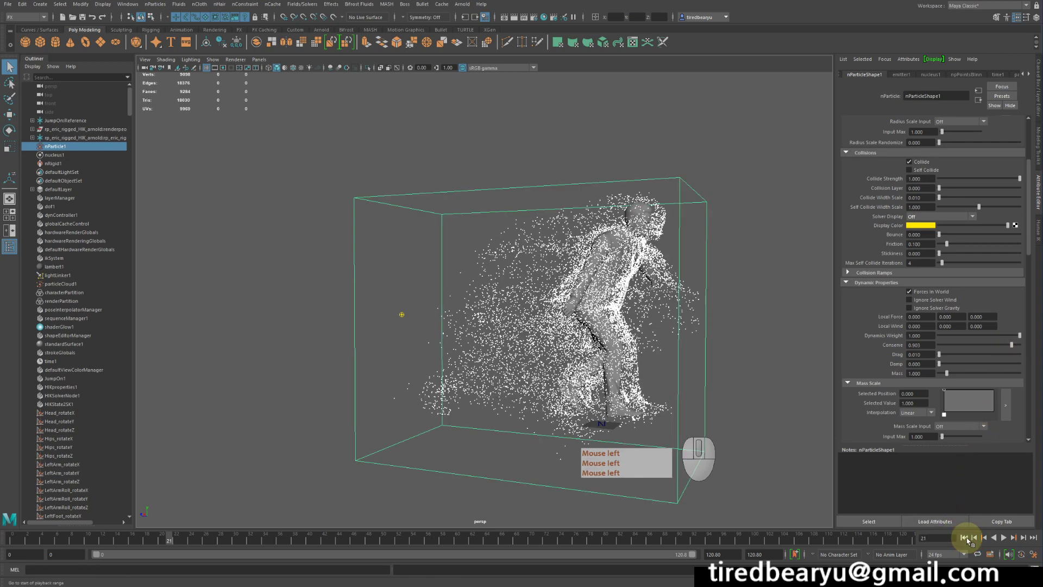
left_click(965, 538)
left_click(1003, 538)
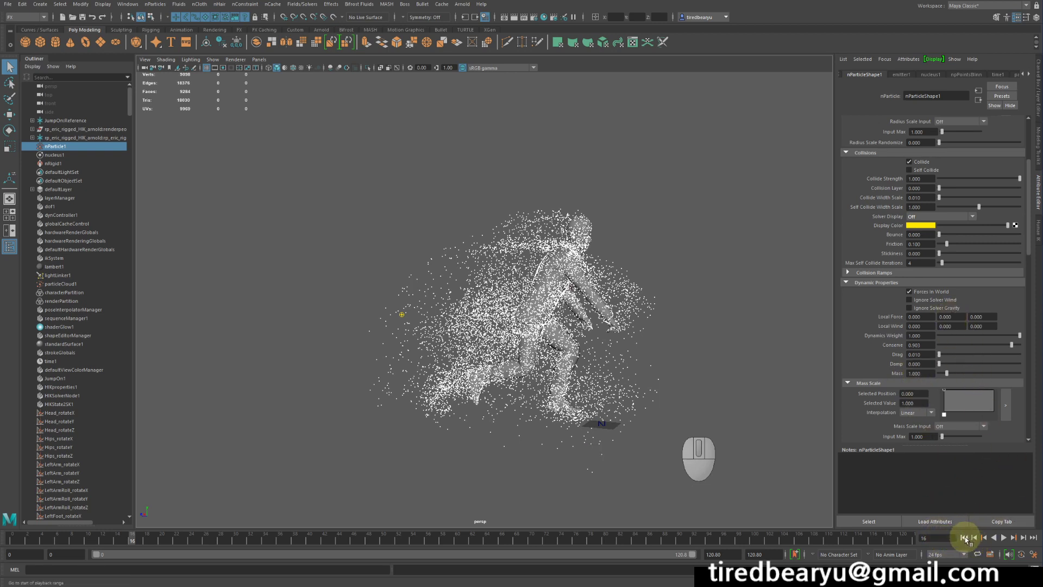
left_click(1004, 538)
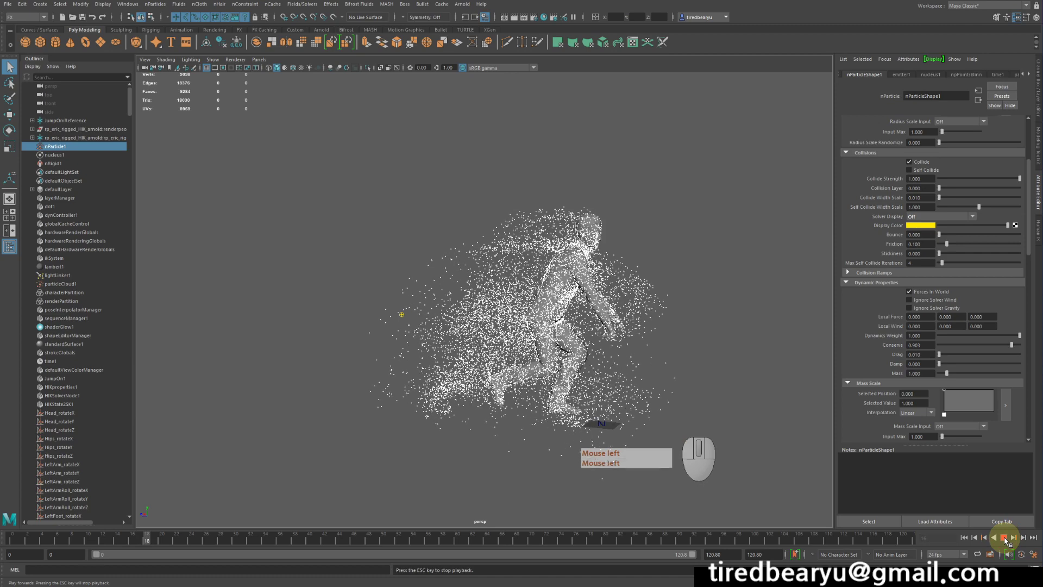
Step: Set the emitter's particle emission rate to 10000 per second
left_click(978, 121)
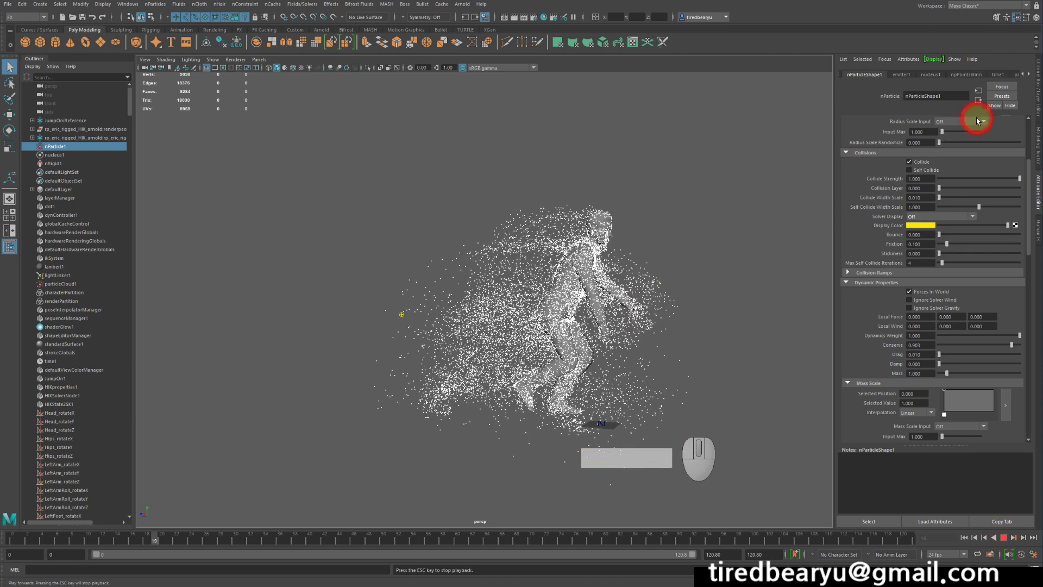
left_click(906, 76)
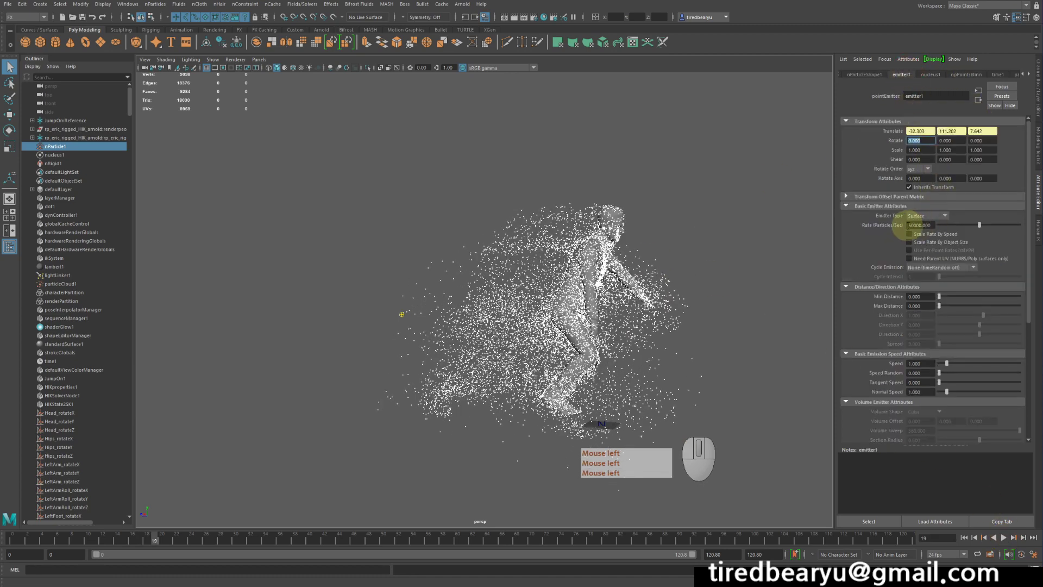
left_click(909, 225)
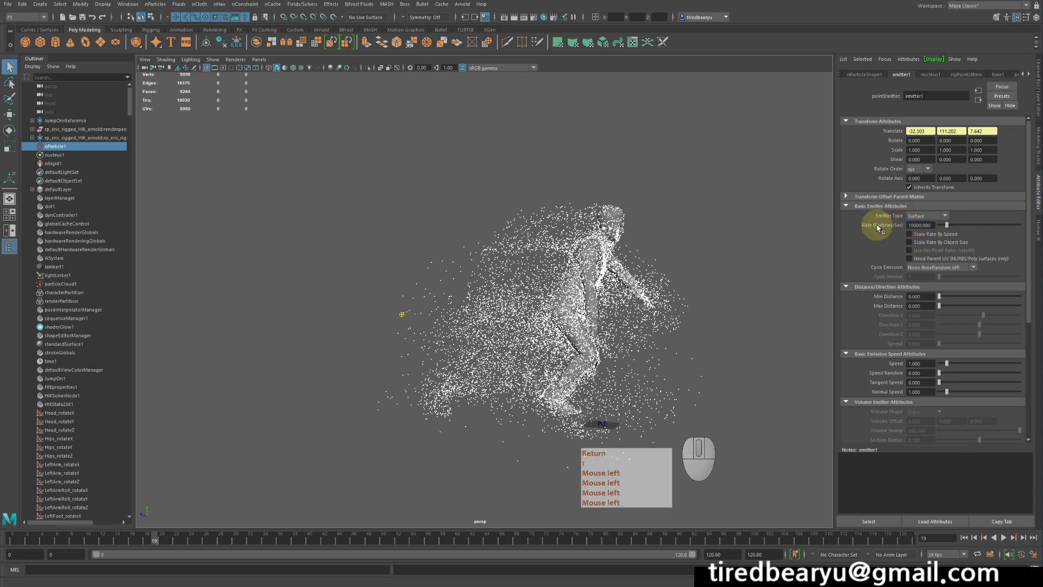
Step: Replay the simulation from the first frame, inspect the particles around the moving body, and stop at frame 67
left_click(964, 537)
left_click(1002, 538)
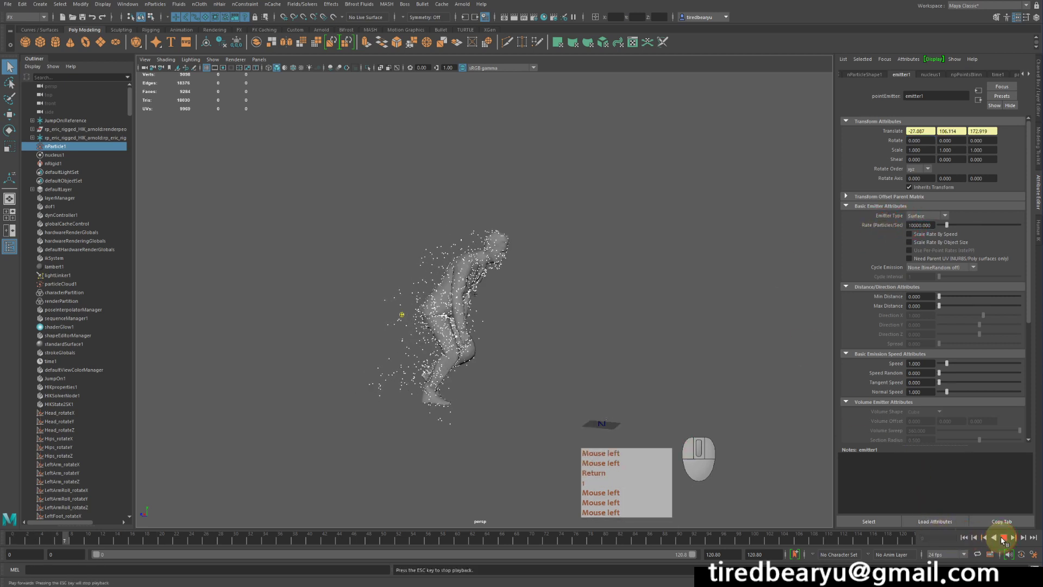
middle_click_drag(641, 272, 587, 266, "alt")
mouse_move(587, 266)
left_mouse_down("alt")
mouse_move(577, 272)
mouse_move(591, 272)
left_mouse_up("alt")
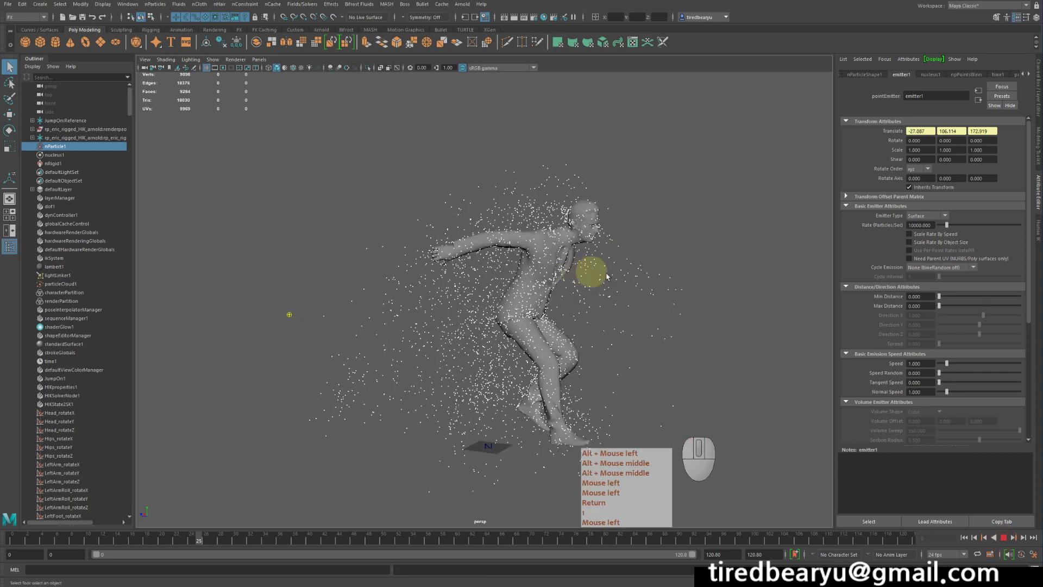
right_click_drag(591, 272, 624, 239, "alt")
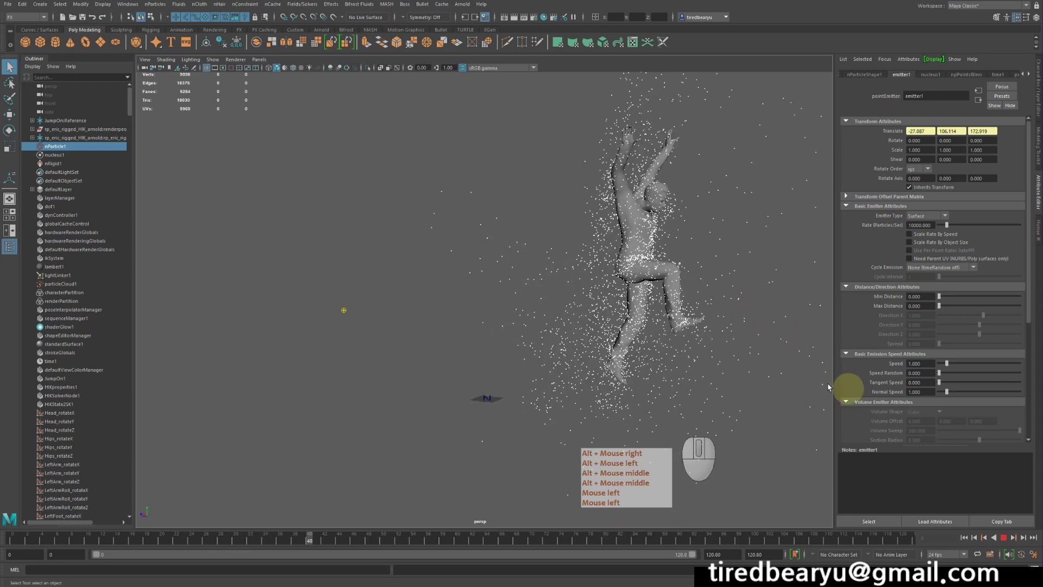
right_click_drag(620, 285, 669, 291, "alt")
mouse_move(741, 330)
left_mouse_down("alt")
mouse_move(722, 326)
mouse_move(739, 331)
left_mouse_up("alt")
right_click_drag(740, 332, 794, 351, "alt")
left_click(1004, 537)
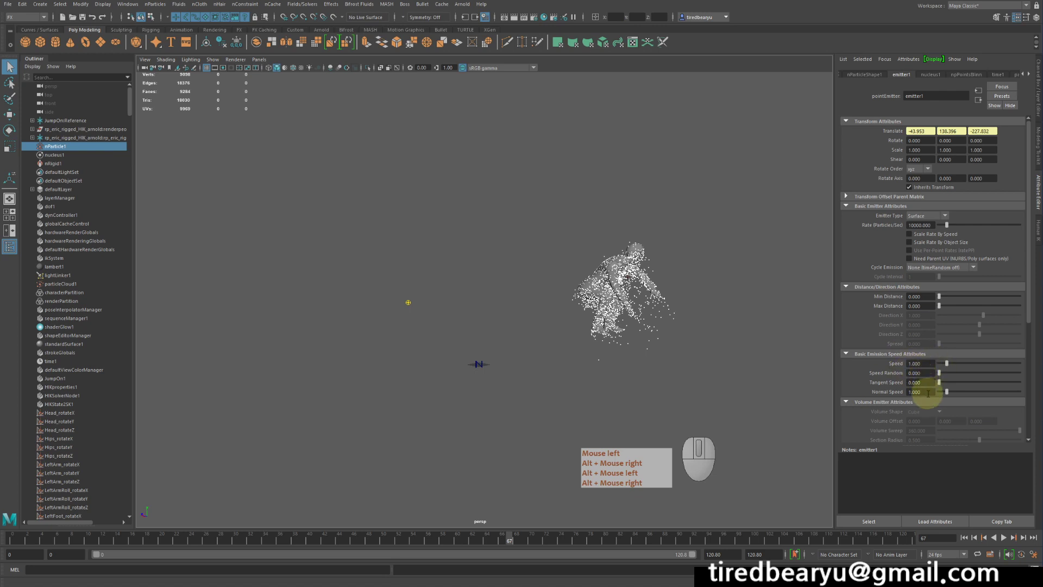
Step: Set the emitter's Speed and Normal Speed to 0, then run the simulation from the first frame and stop at frame 113
left_click_drag(946, 392, 939, 364)
right_click_drag(612, 302, 748, 310, "alt")
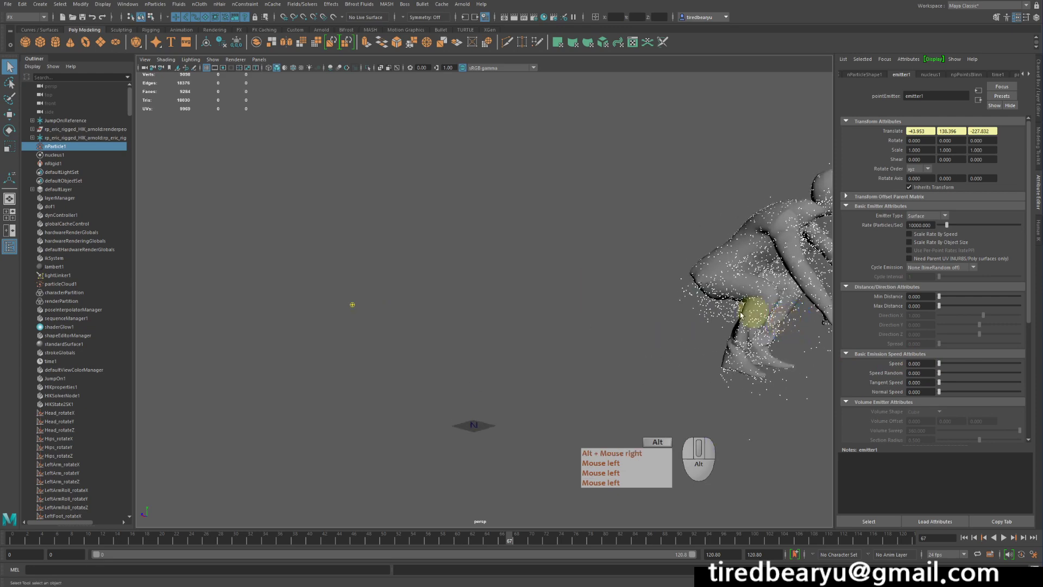
middle_click_drag(748, 310, 675, 323, "alt")
right_click_drag(675, 323, 647, 332, "alt")
middle_click_drag(646, 333, 610, 349, "alt")
left_click(964, 538)
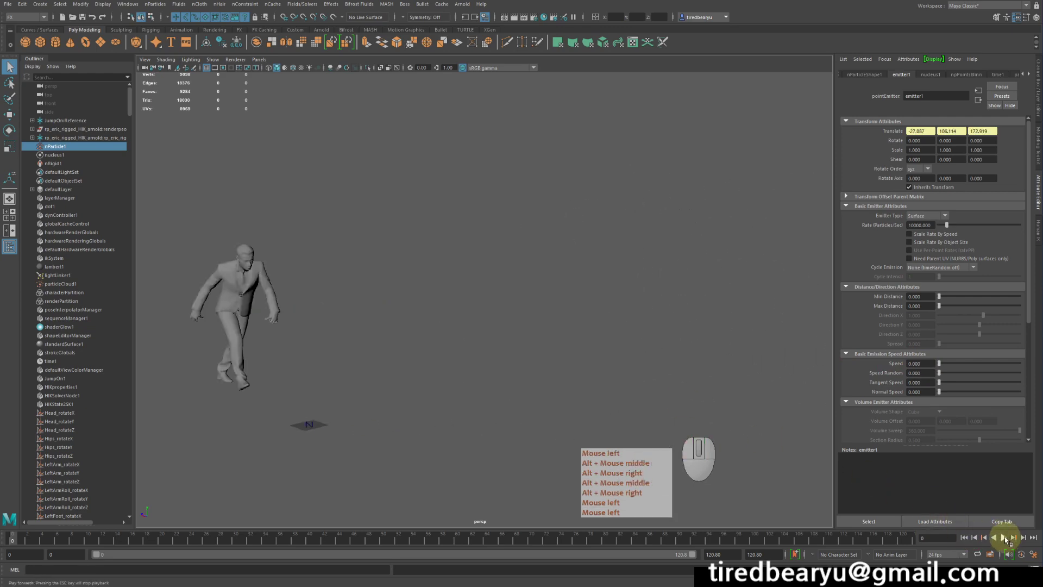
left_click(1005, 538)
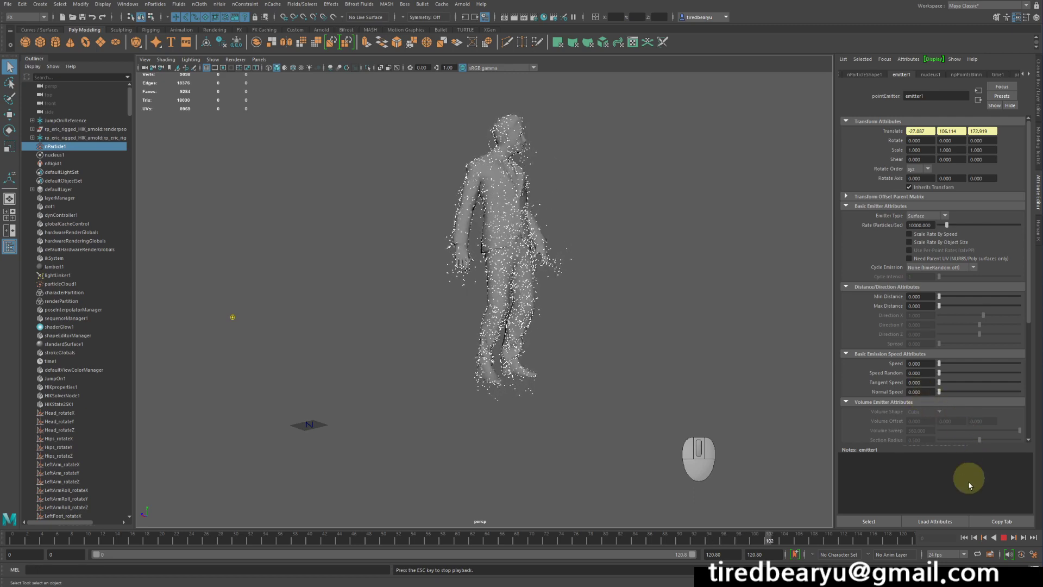
left_click(1004, 537)
Step: Hide the character's body mesh so that only the particles are displayed
left_click_drag(568, 245, 546, 250, "alt")
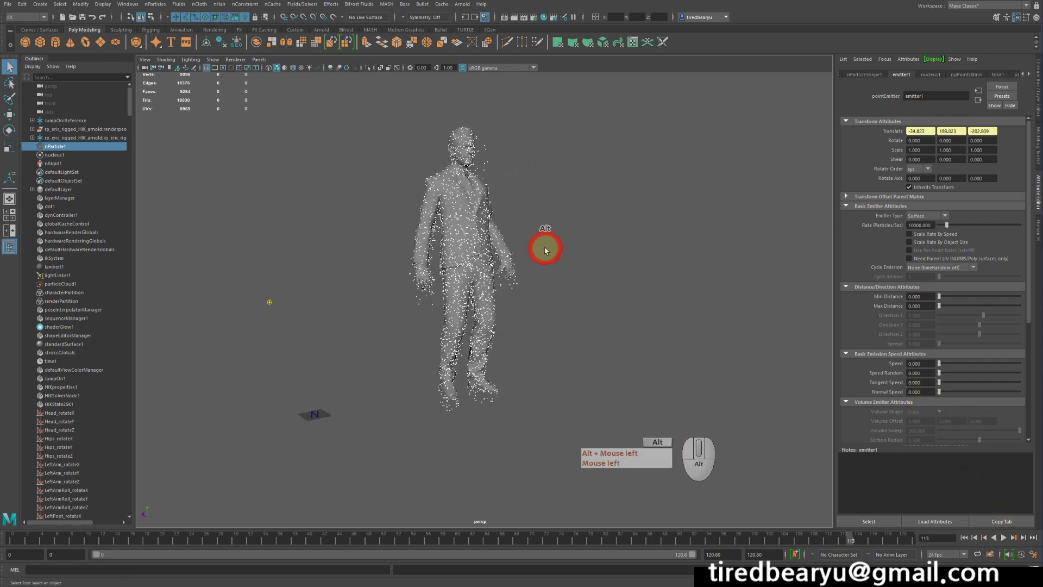
left_click(451, 199)
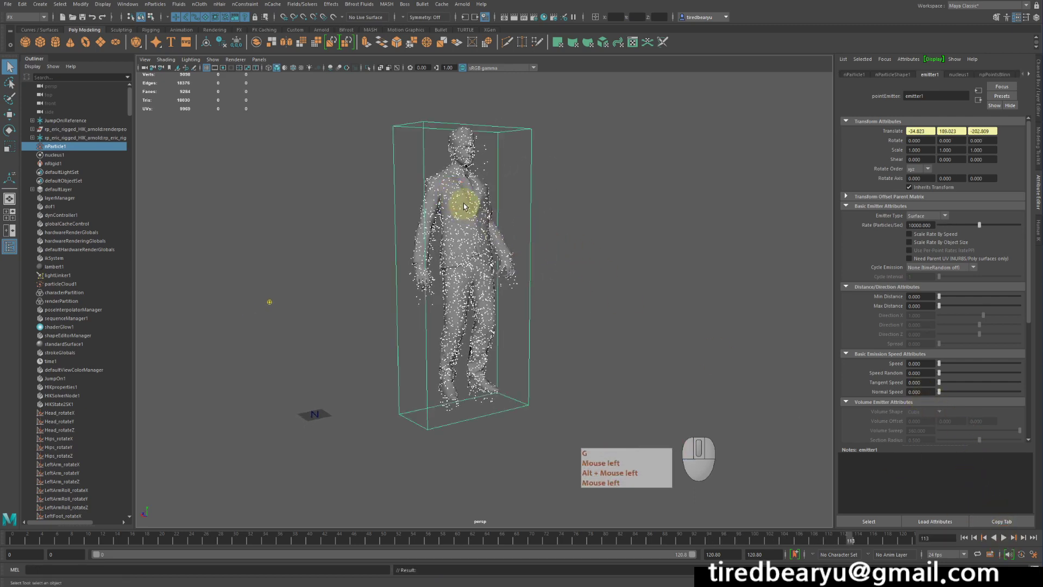
left_click(464, 206)
key("h")
left_click_drag(559, 237, 567, 240, "alt")
middle_click_drag(572, 240, 609, 245, "alt")
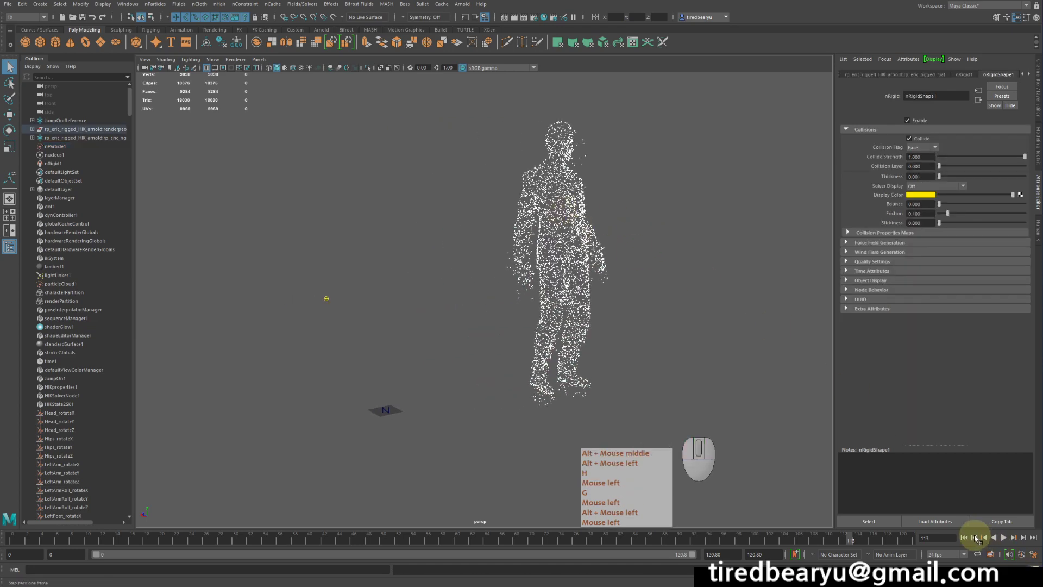
Step: Play the particle simulation with the body hidden and stop at frame 87
left_click(977, 538)
left_click(1003, 538)
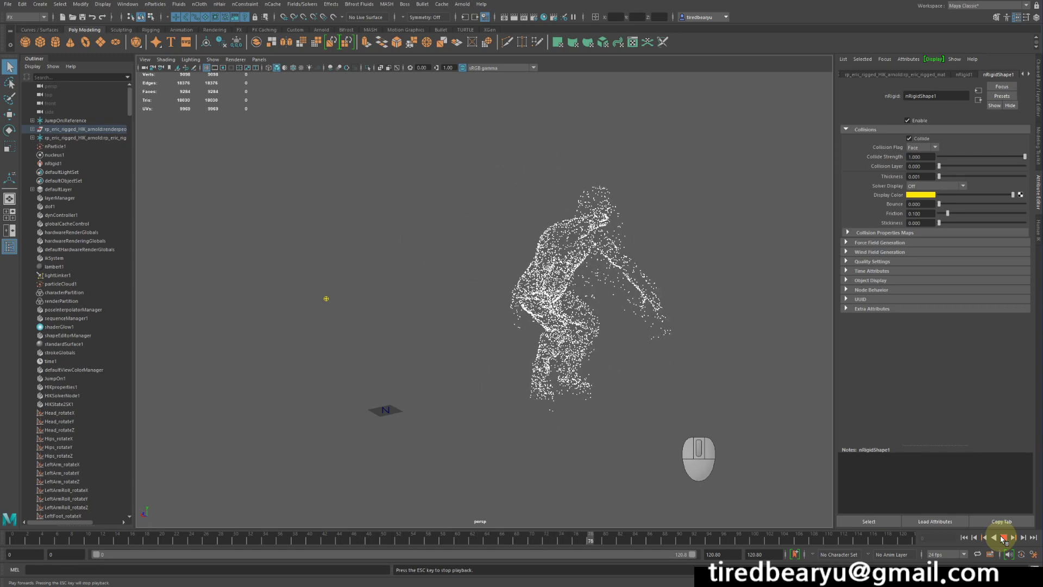
left_click(1004, 538)
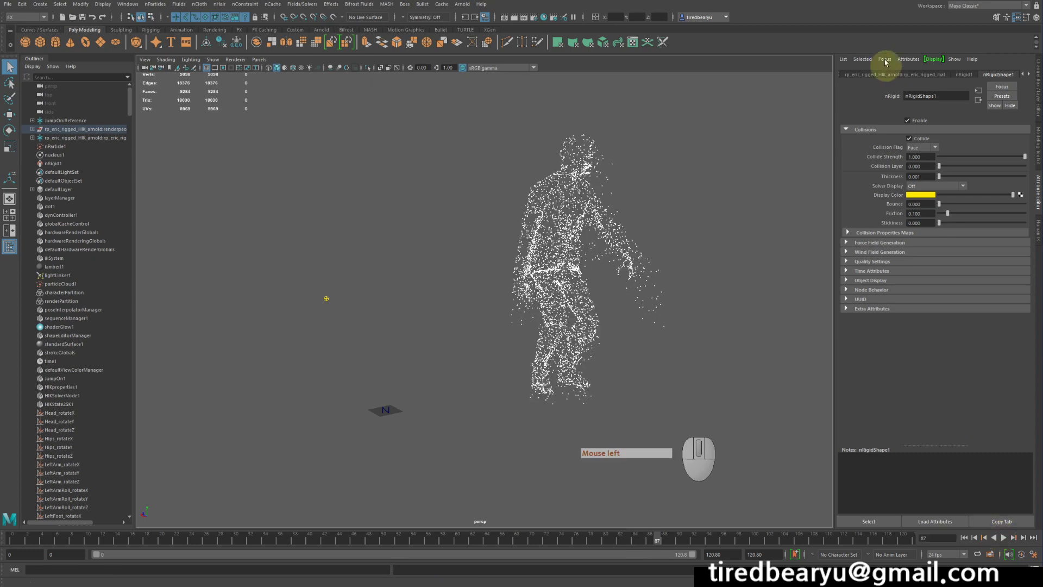
Step: Select the nParticle, bring up its shading, opacity and color attributes, and examine the body-shaped particles closely
left_click_drag(463, 205, 668, 239)
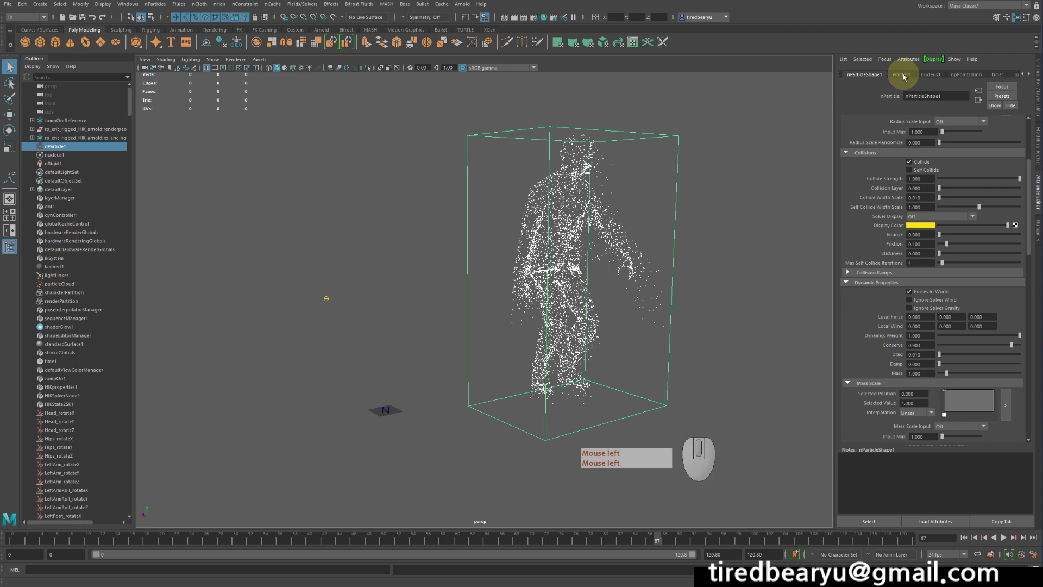
scroll(873, 275, "down", 15)
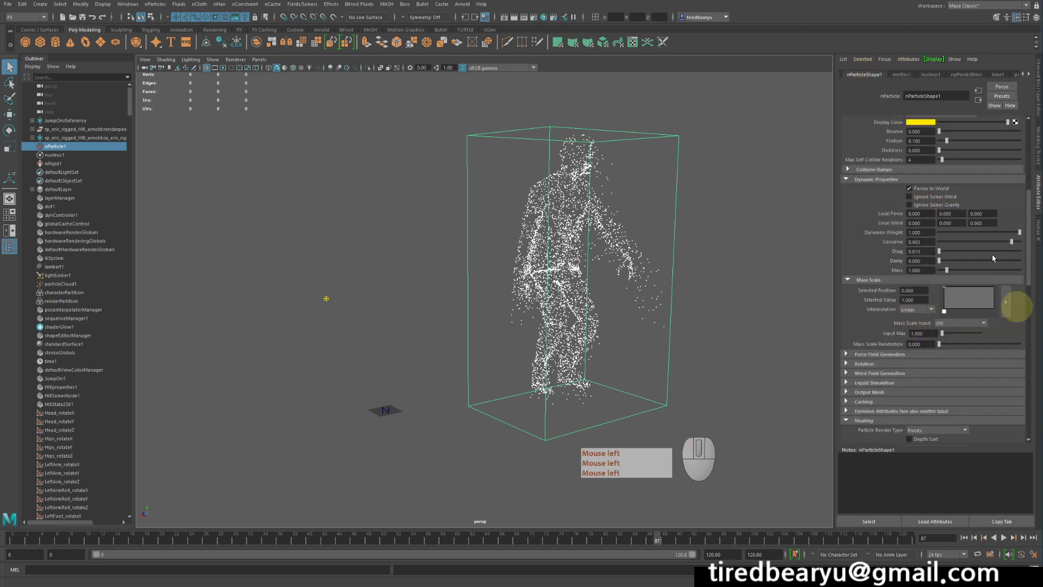
scroll(938, 280, "up", 5)
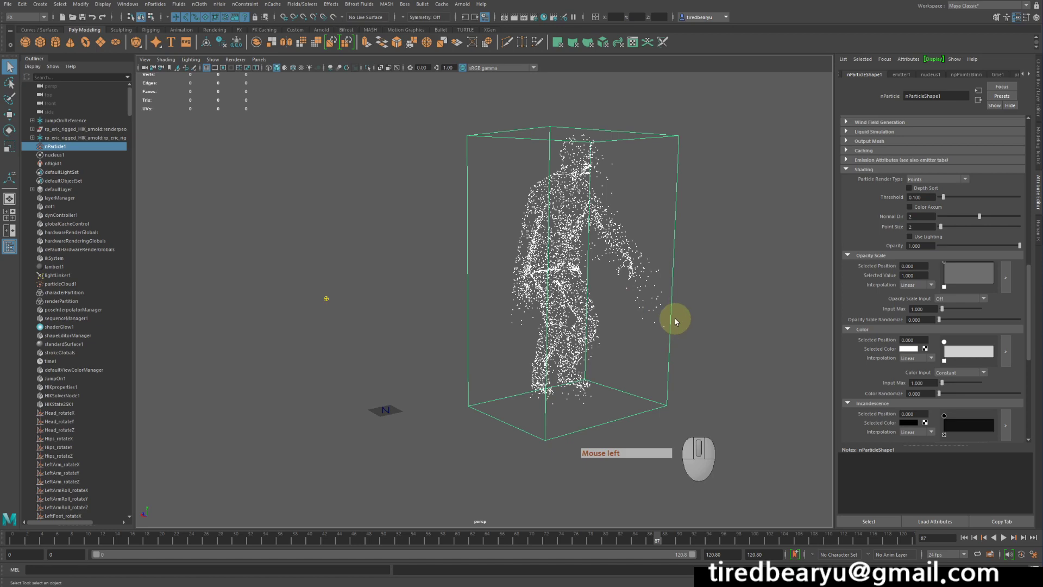
middle_click_drag(704, 341, 625, 338, "alt")
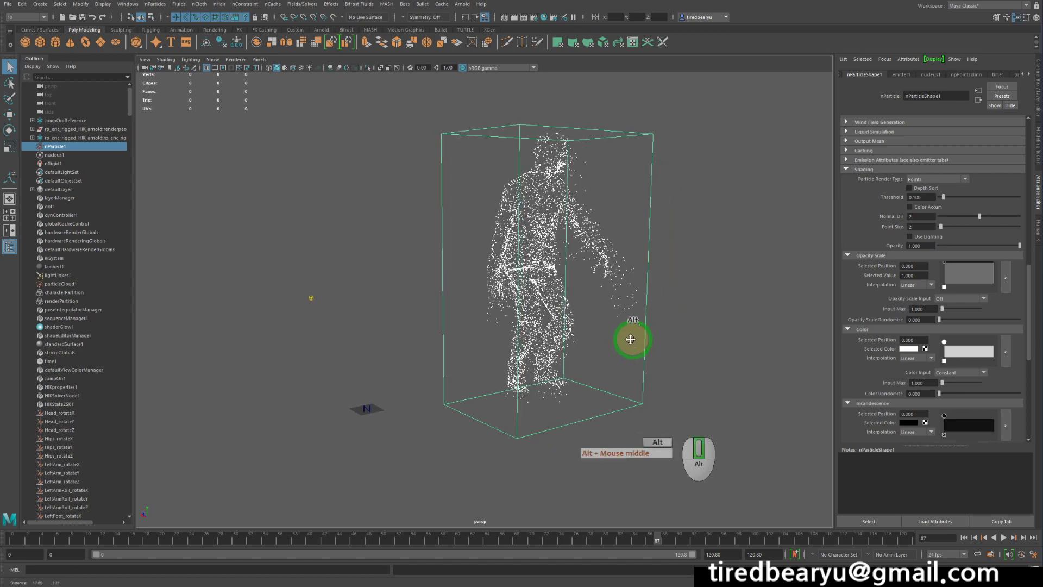
right_click_drag(624, 337, 619, 333, "alt")
left_click_drag(620, 333, 715, 326, "alt")
middle_click_drag(716, 327, 689, 348, "alt")
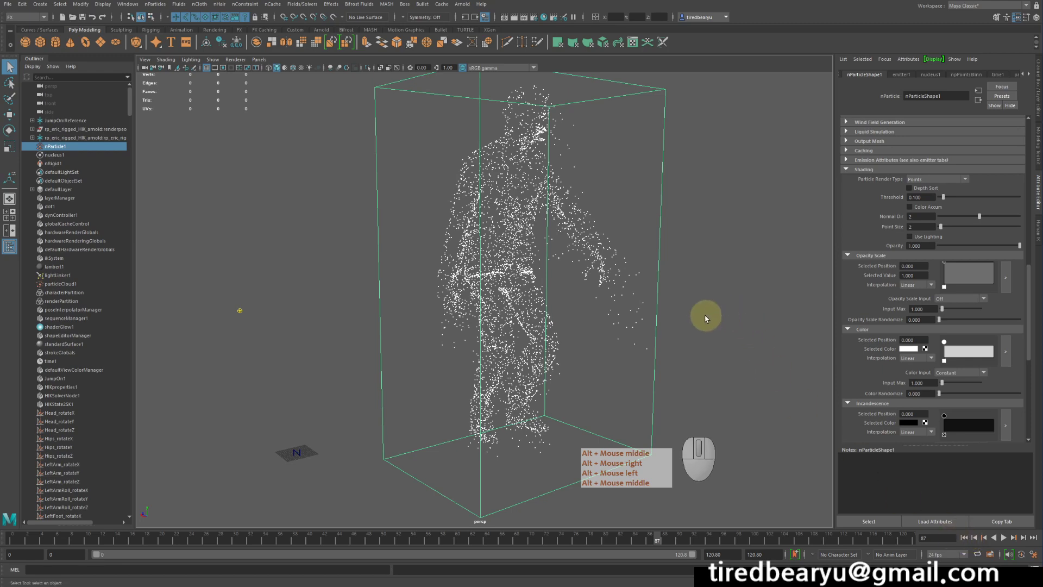
middle_click_drag(684, 306, 693, 328, "alt")
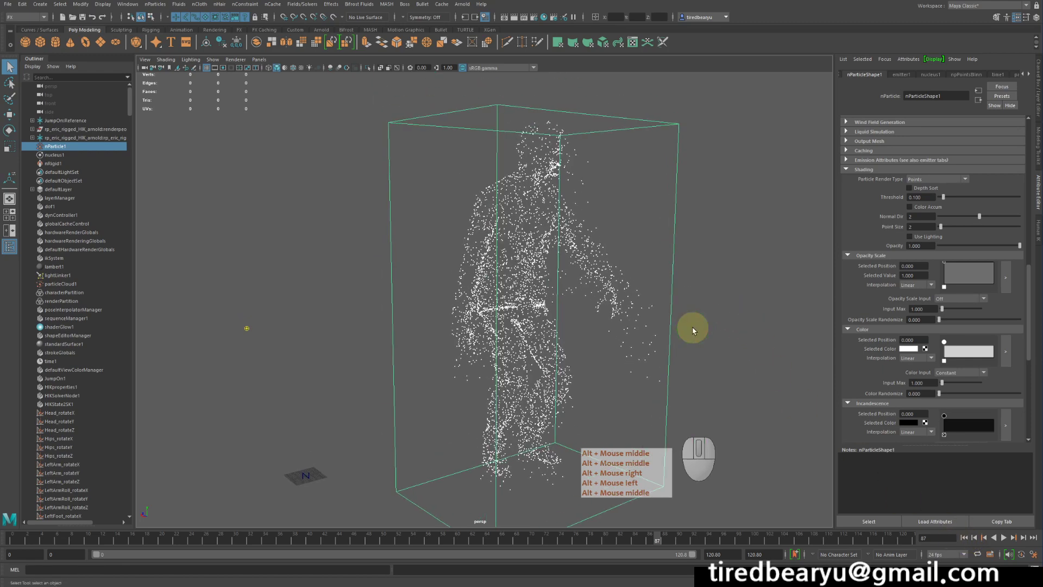